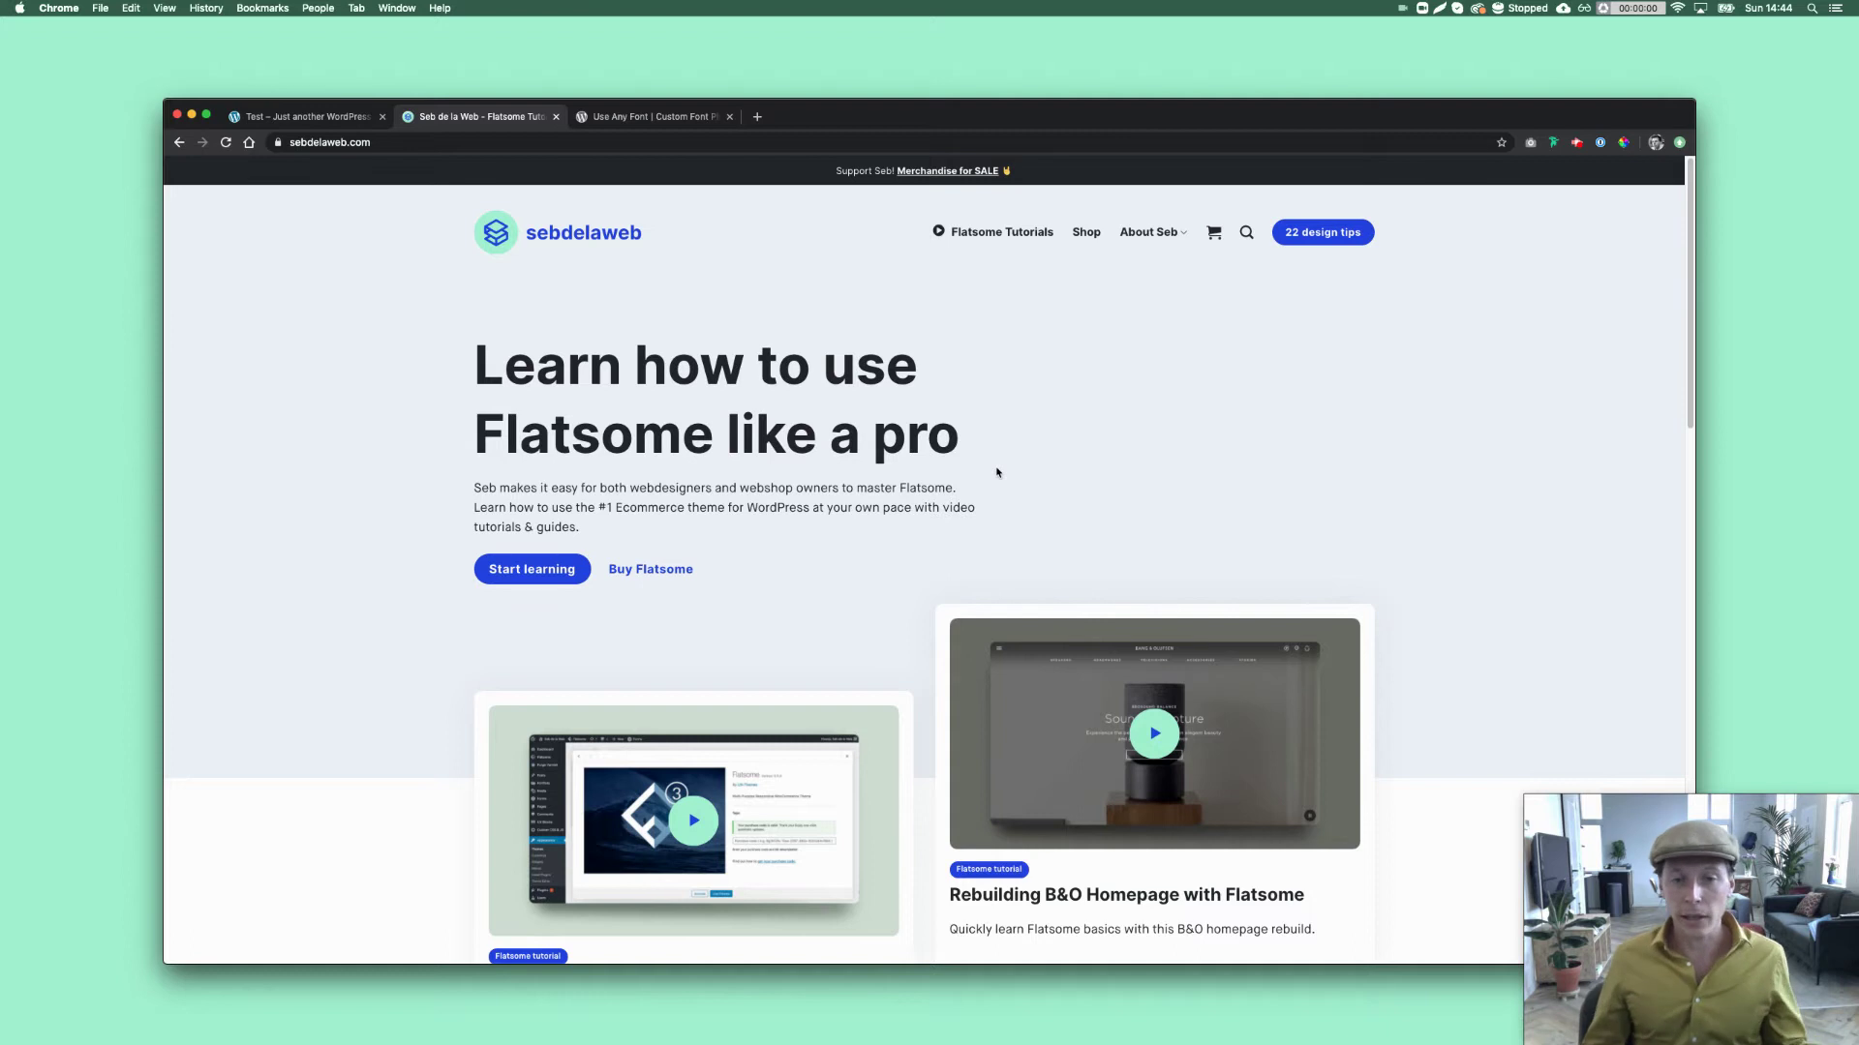
Switch Chrome to the Use Any Font | Custom Font Plugin page on WordPress.org.
left_click(650, 119)
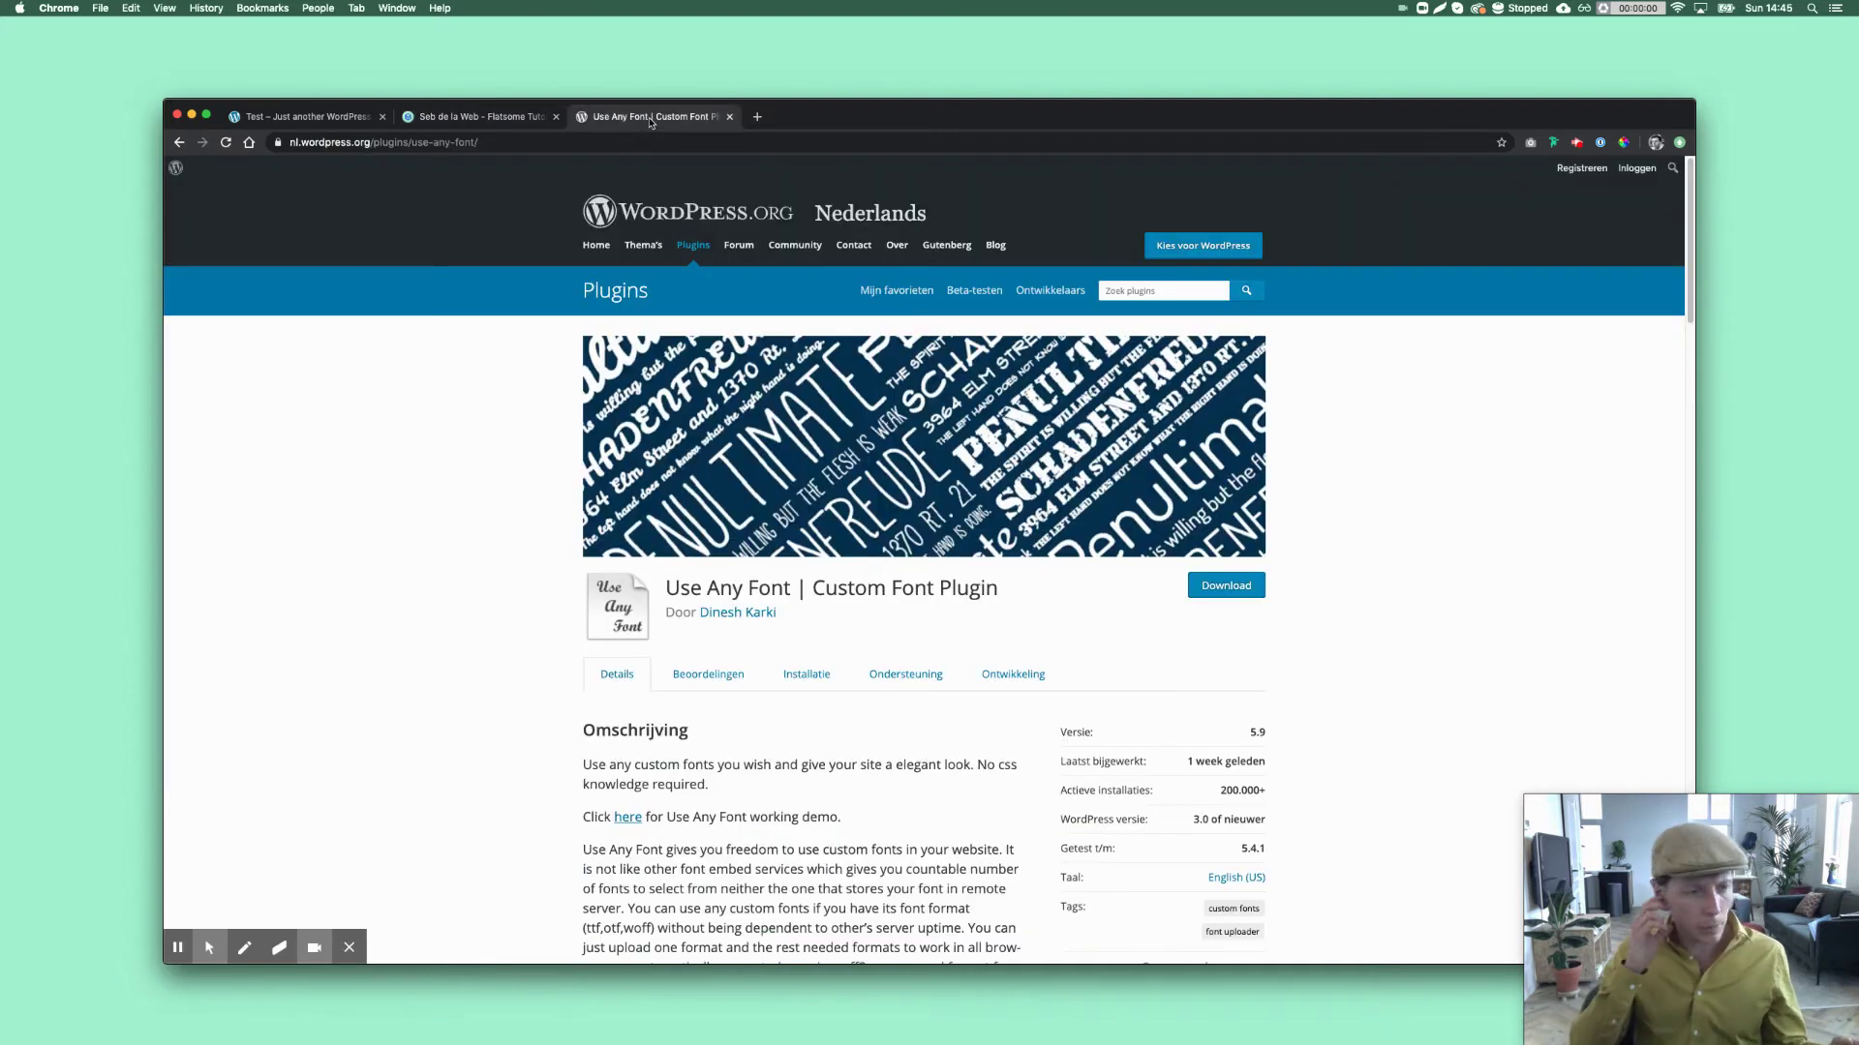
left_click(351, 951)
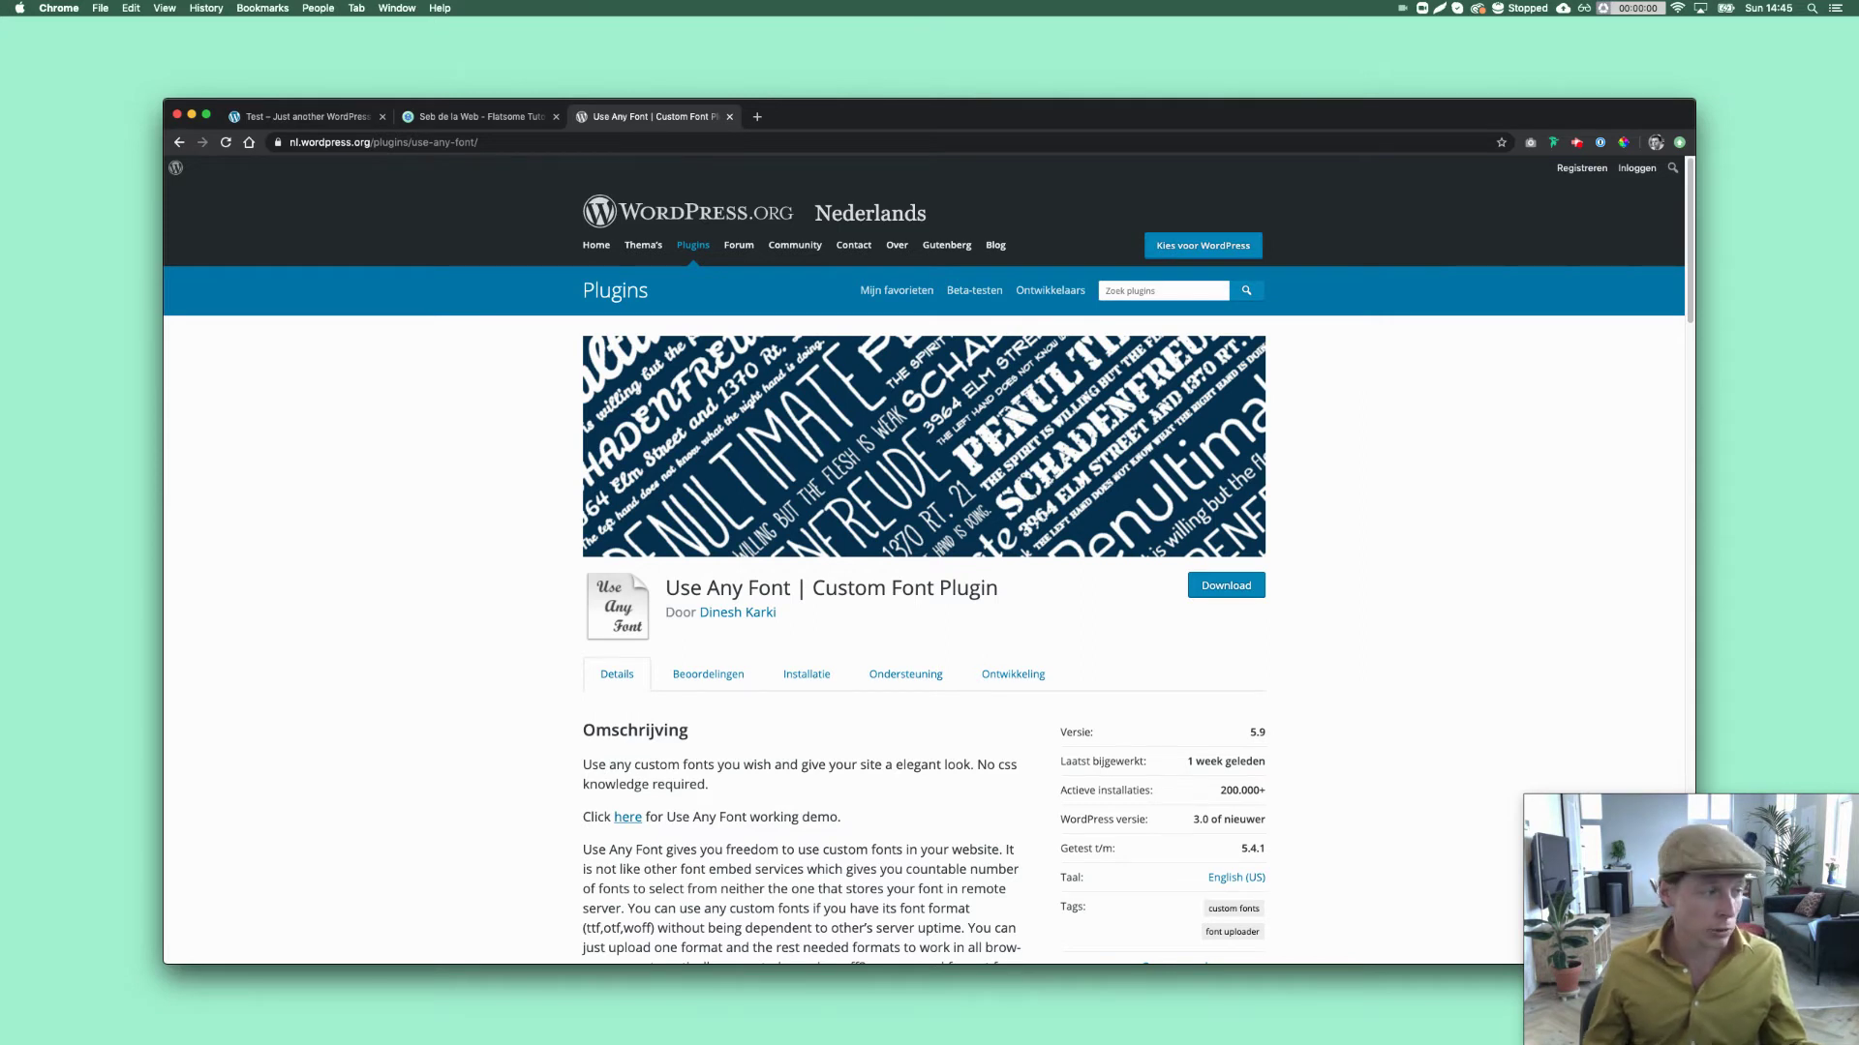
key("super+Tab")
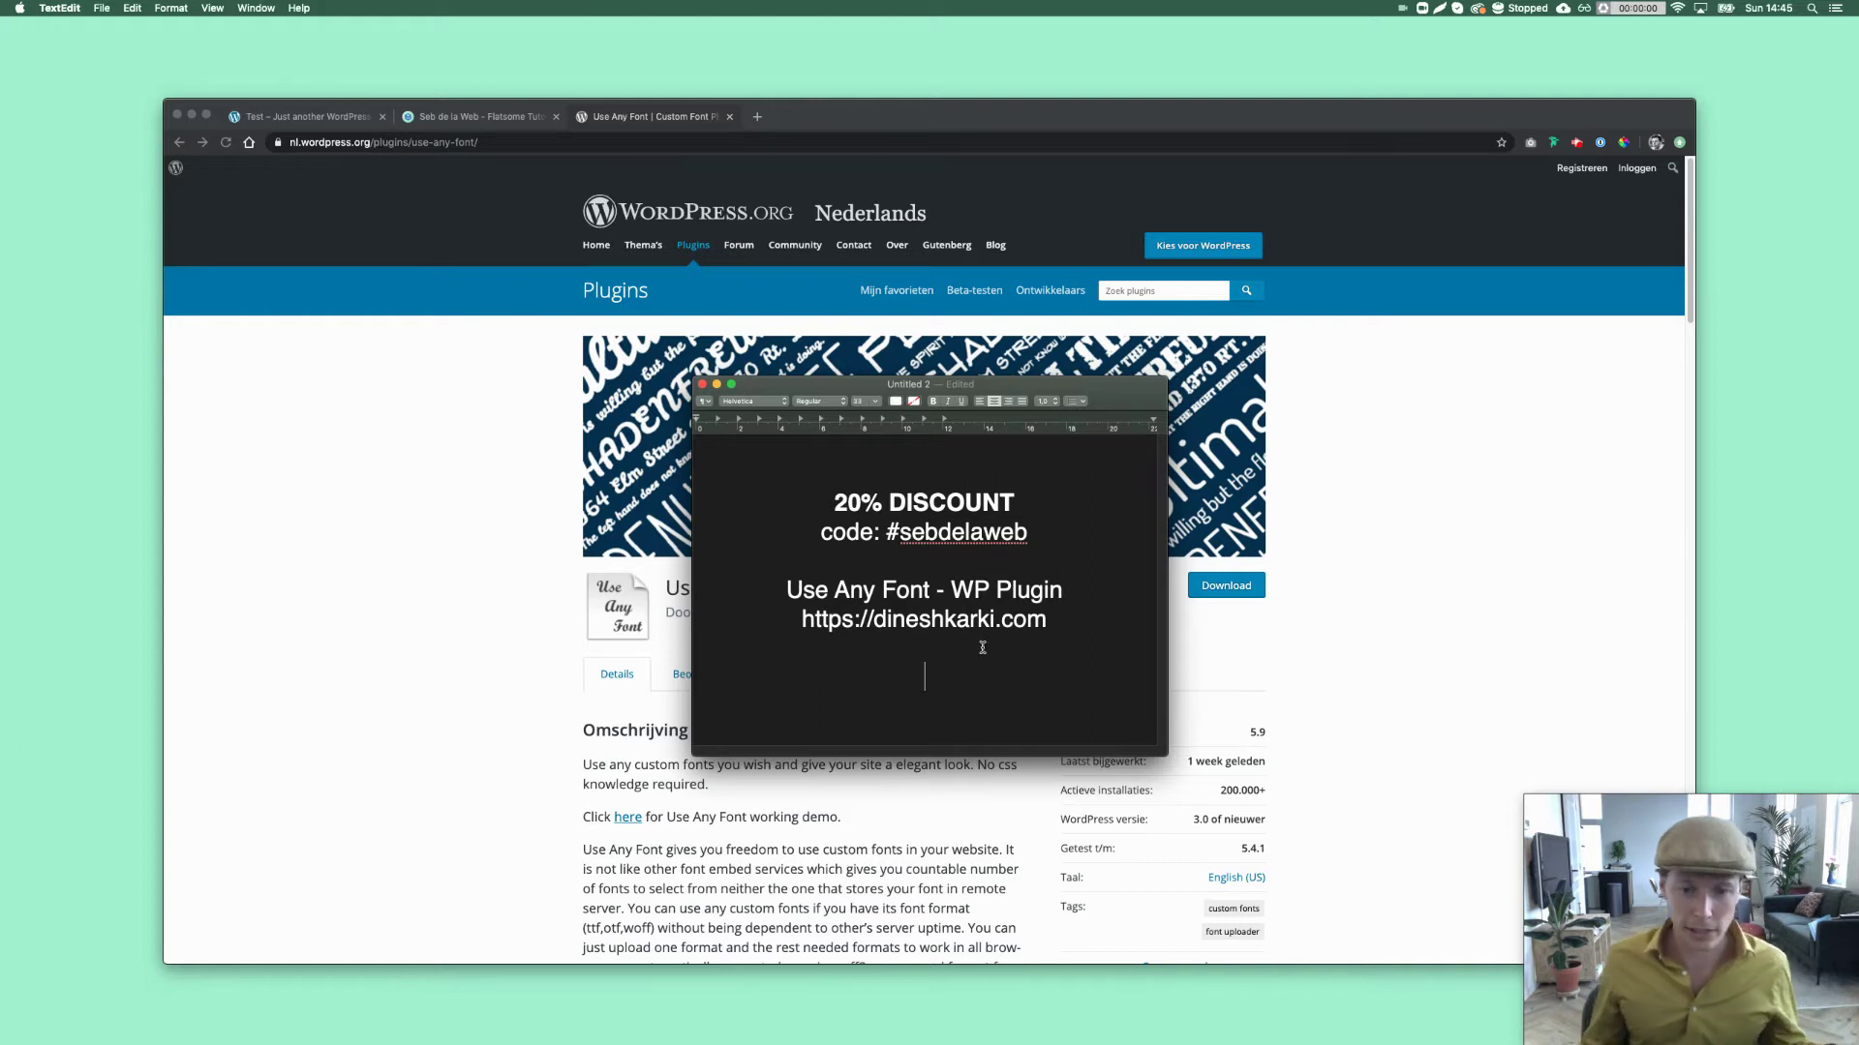
Minimize the TextEdit discount note so the plugin page is fully visible again.
left_click(717, 385)
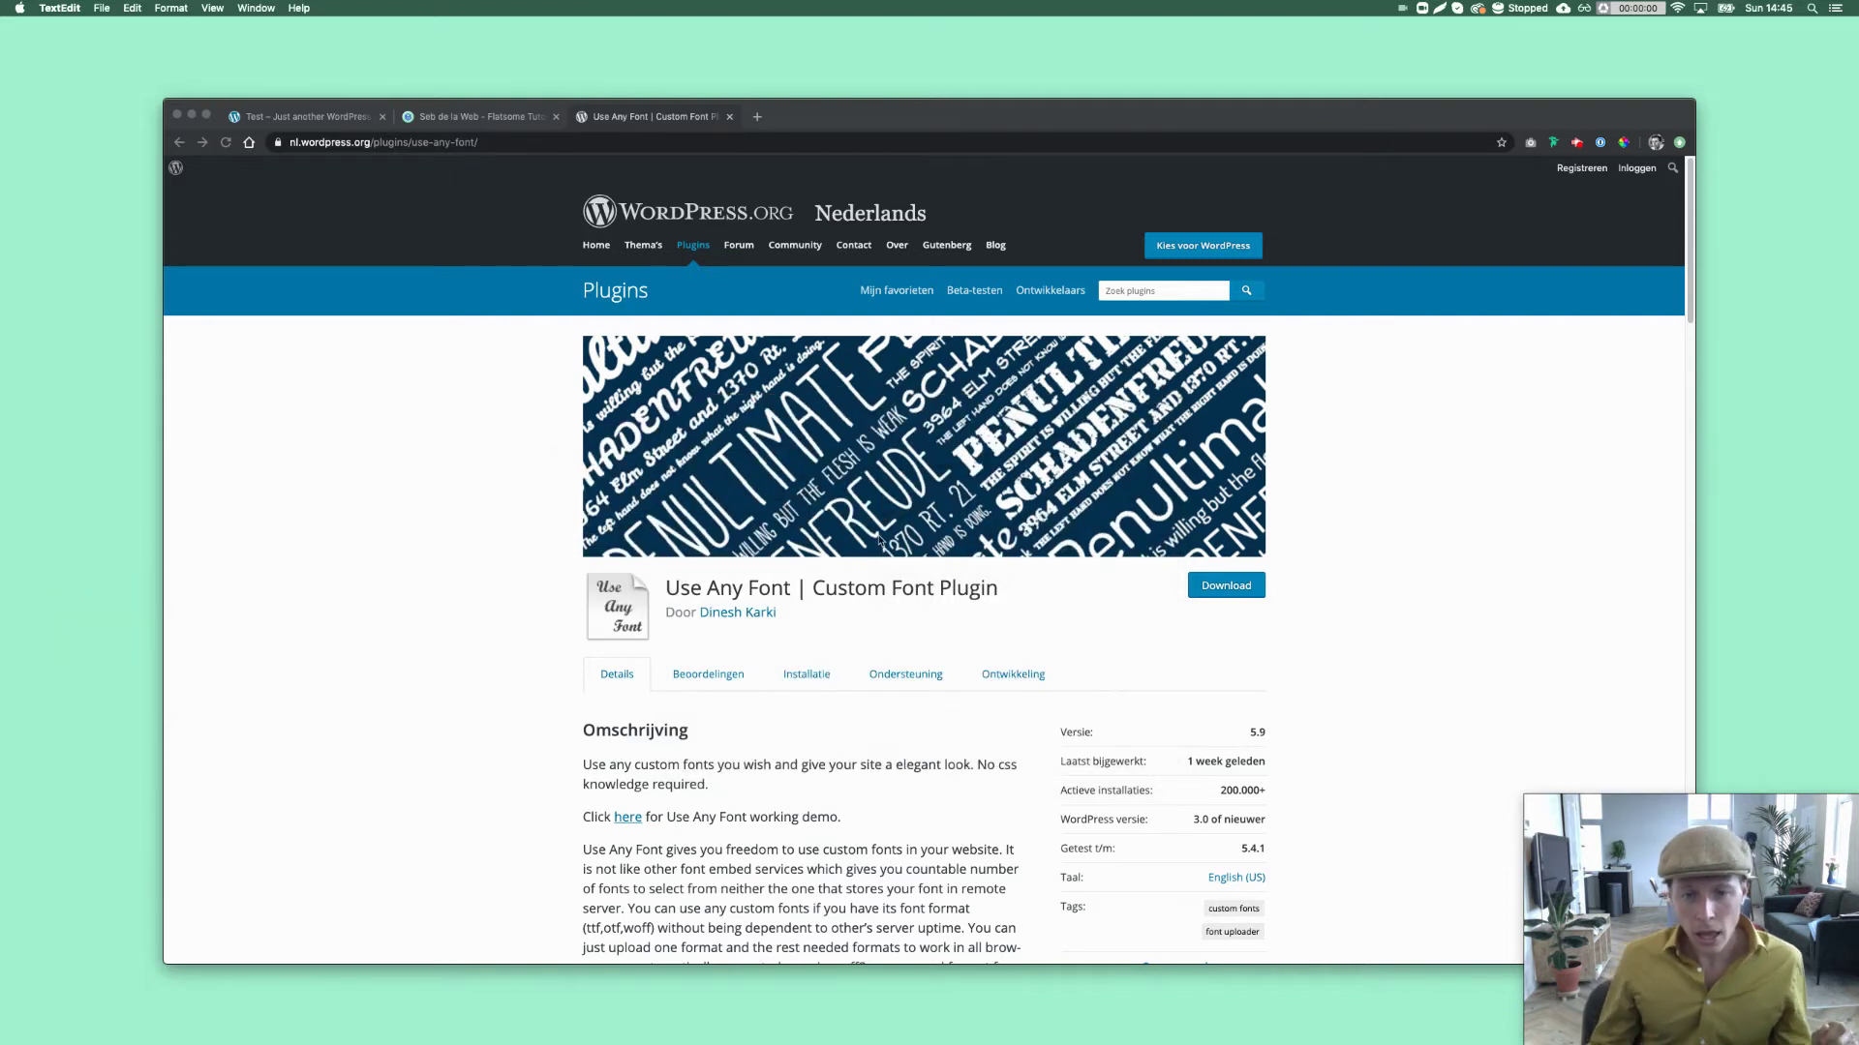
Close the Use Any Font and sebdelaweb tabs, then start a new-tab search for 'inter font'.
left_click(729, 116)
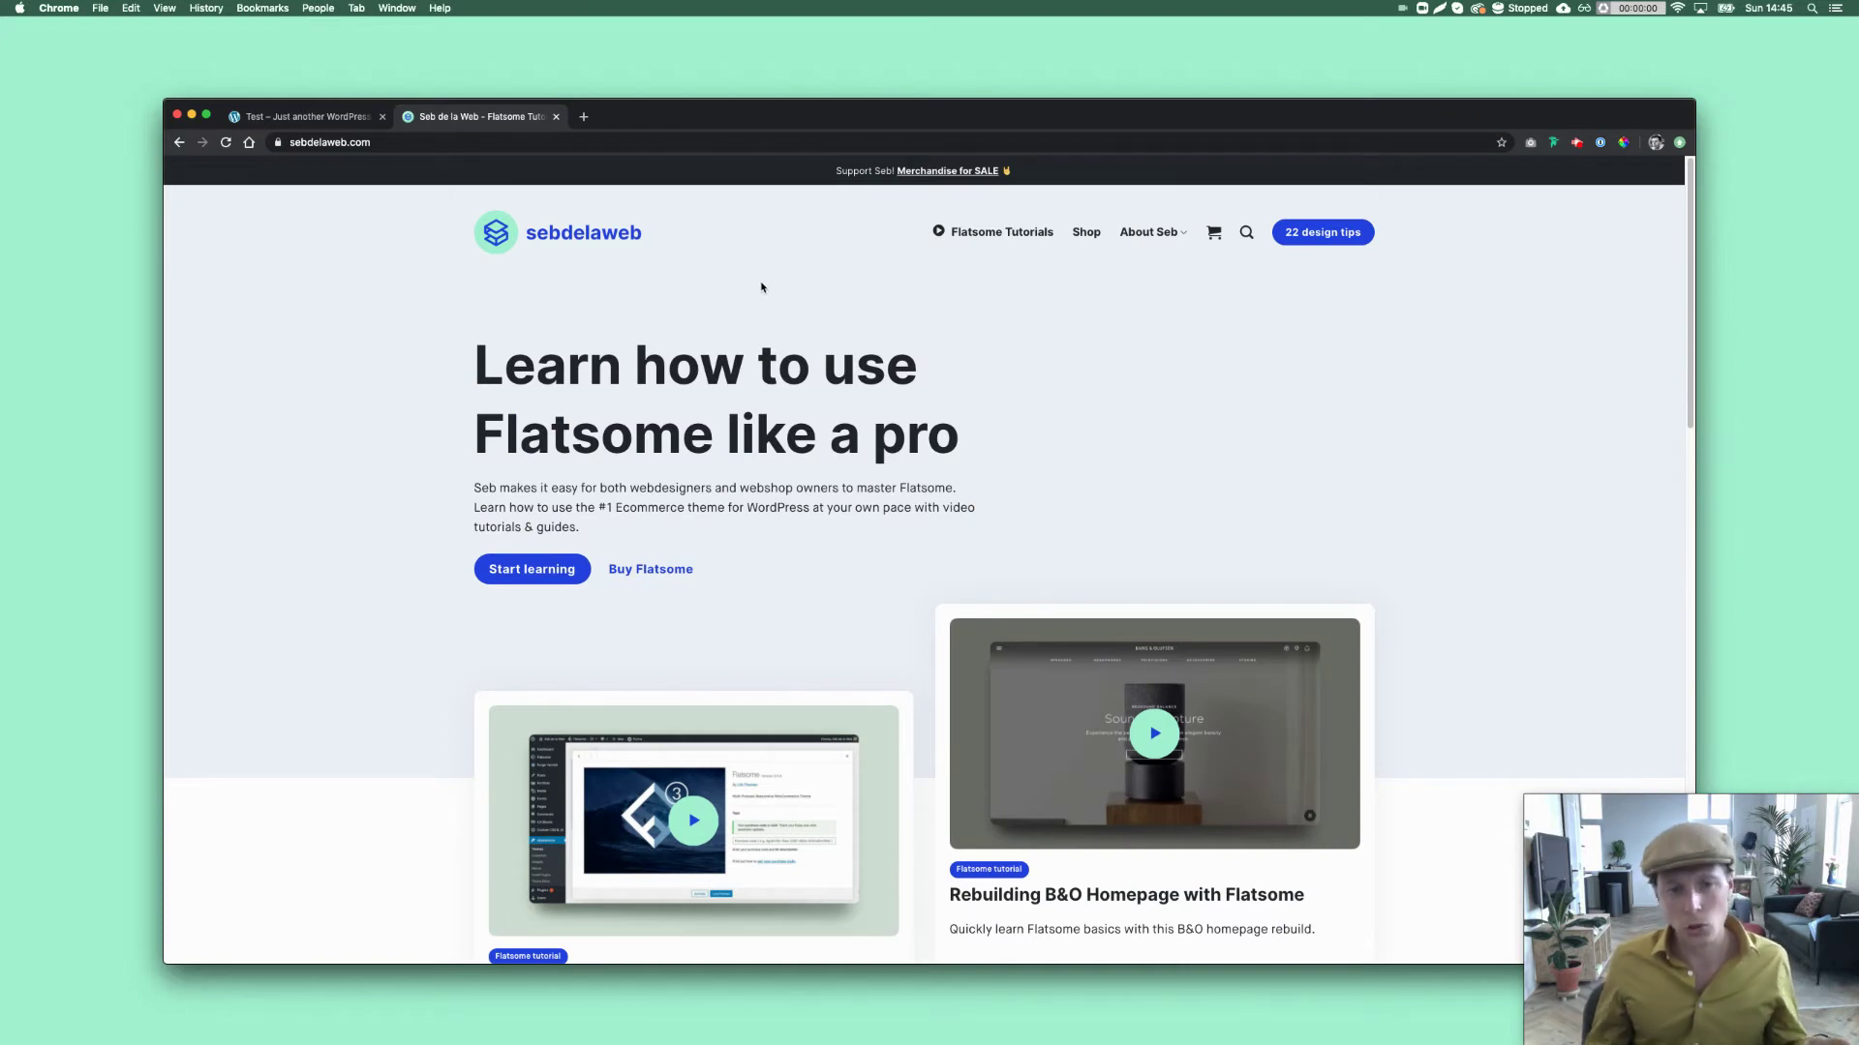
left_click(555, 116)
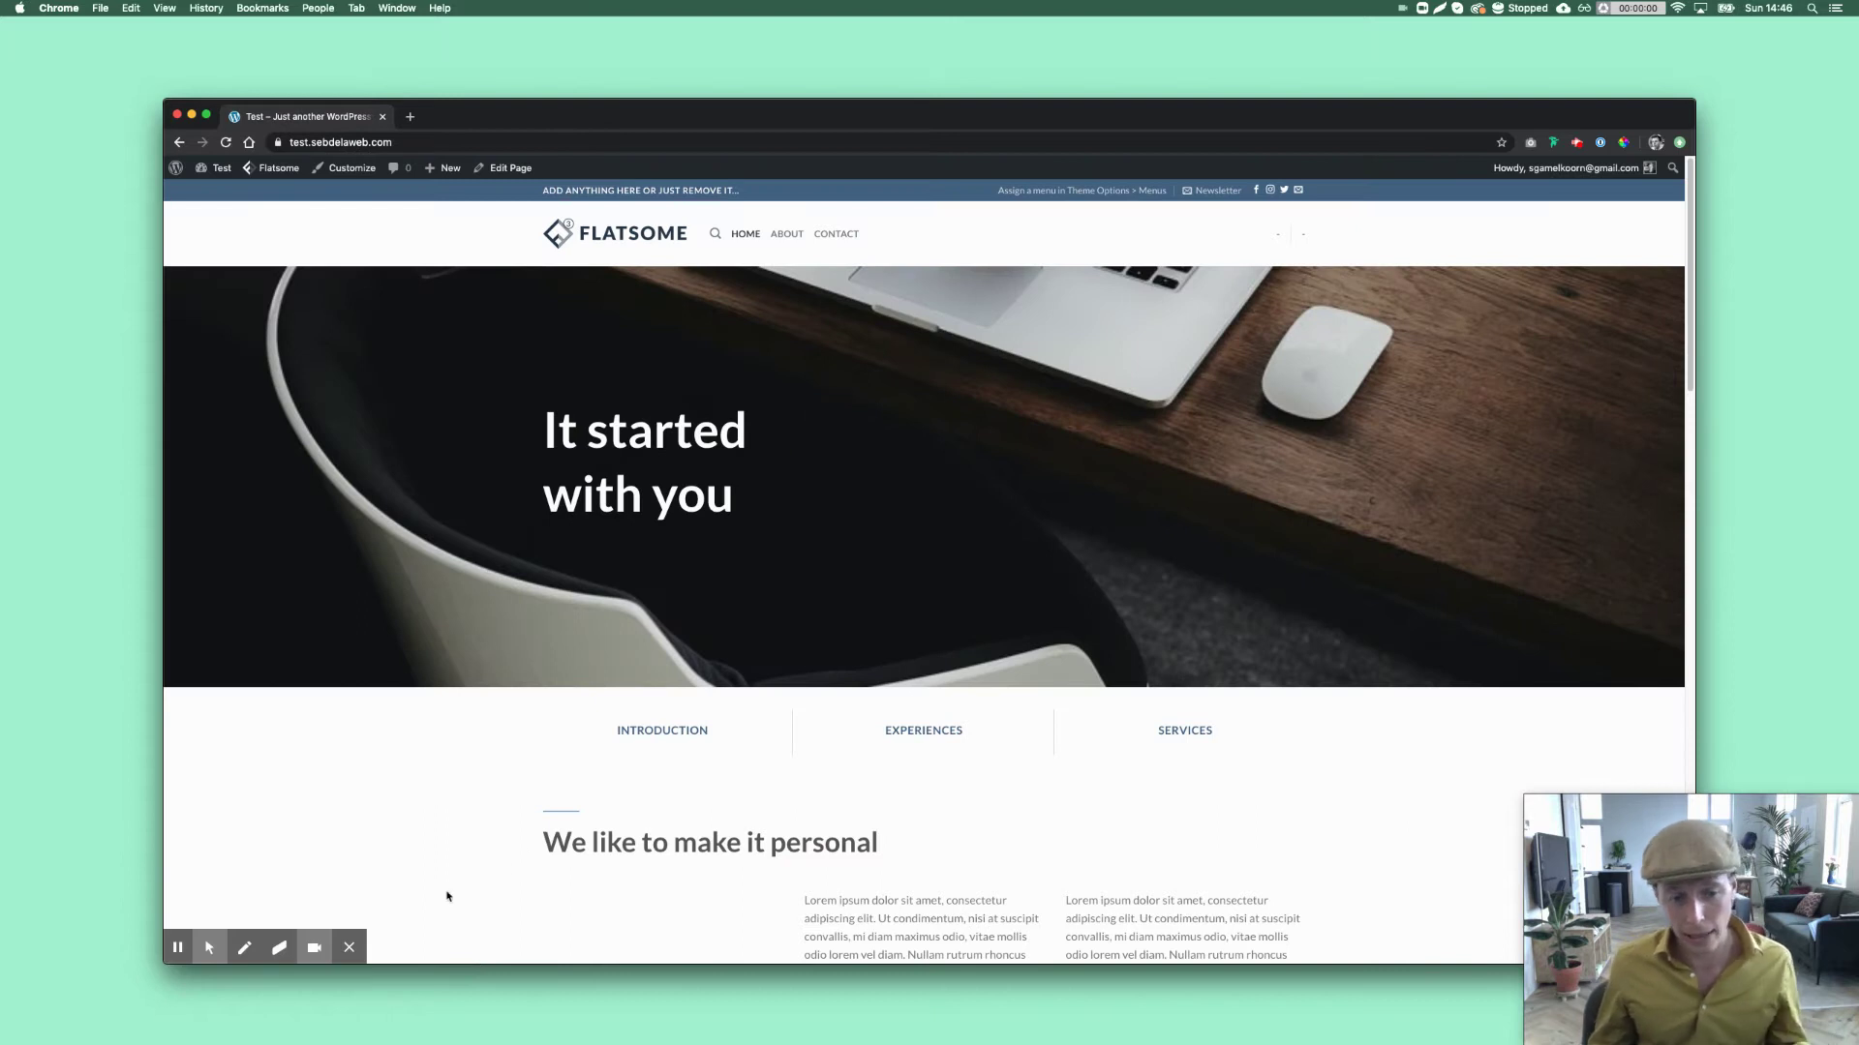
left_click(350, 947)
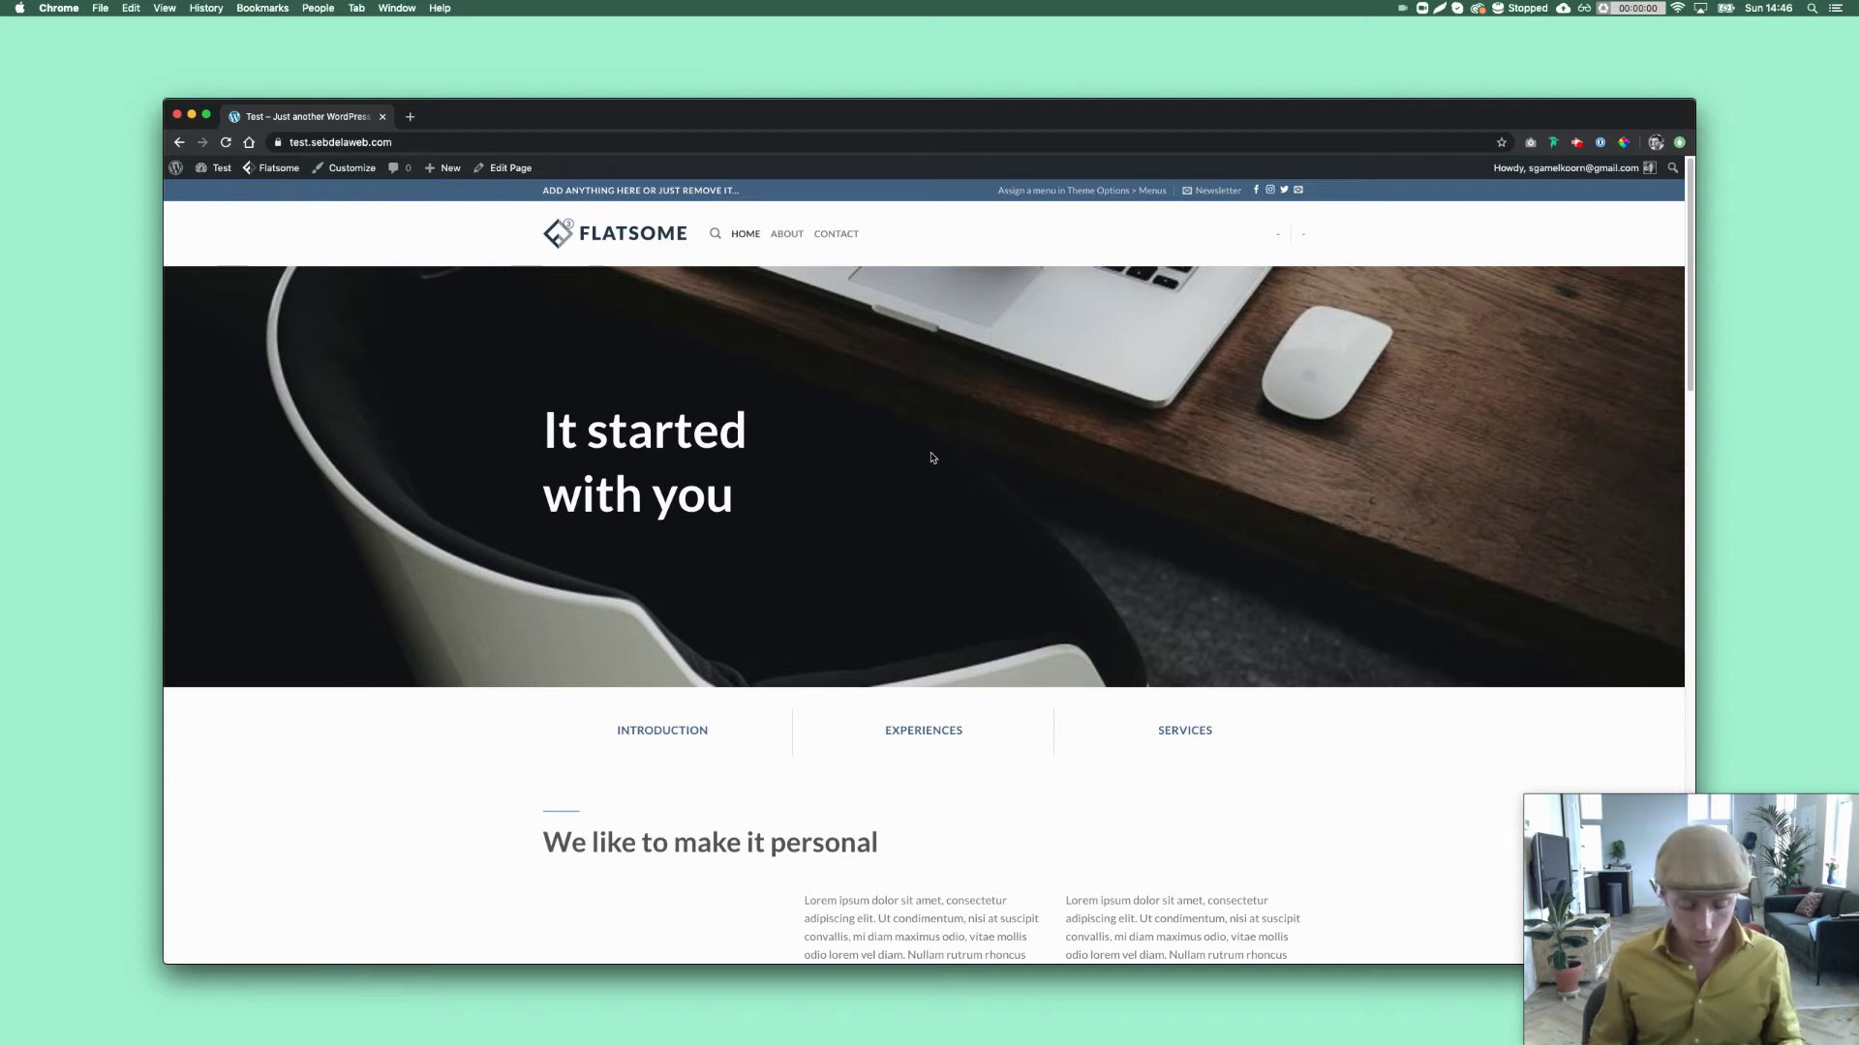
key("super+t")
type("inter font")
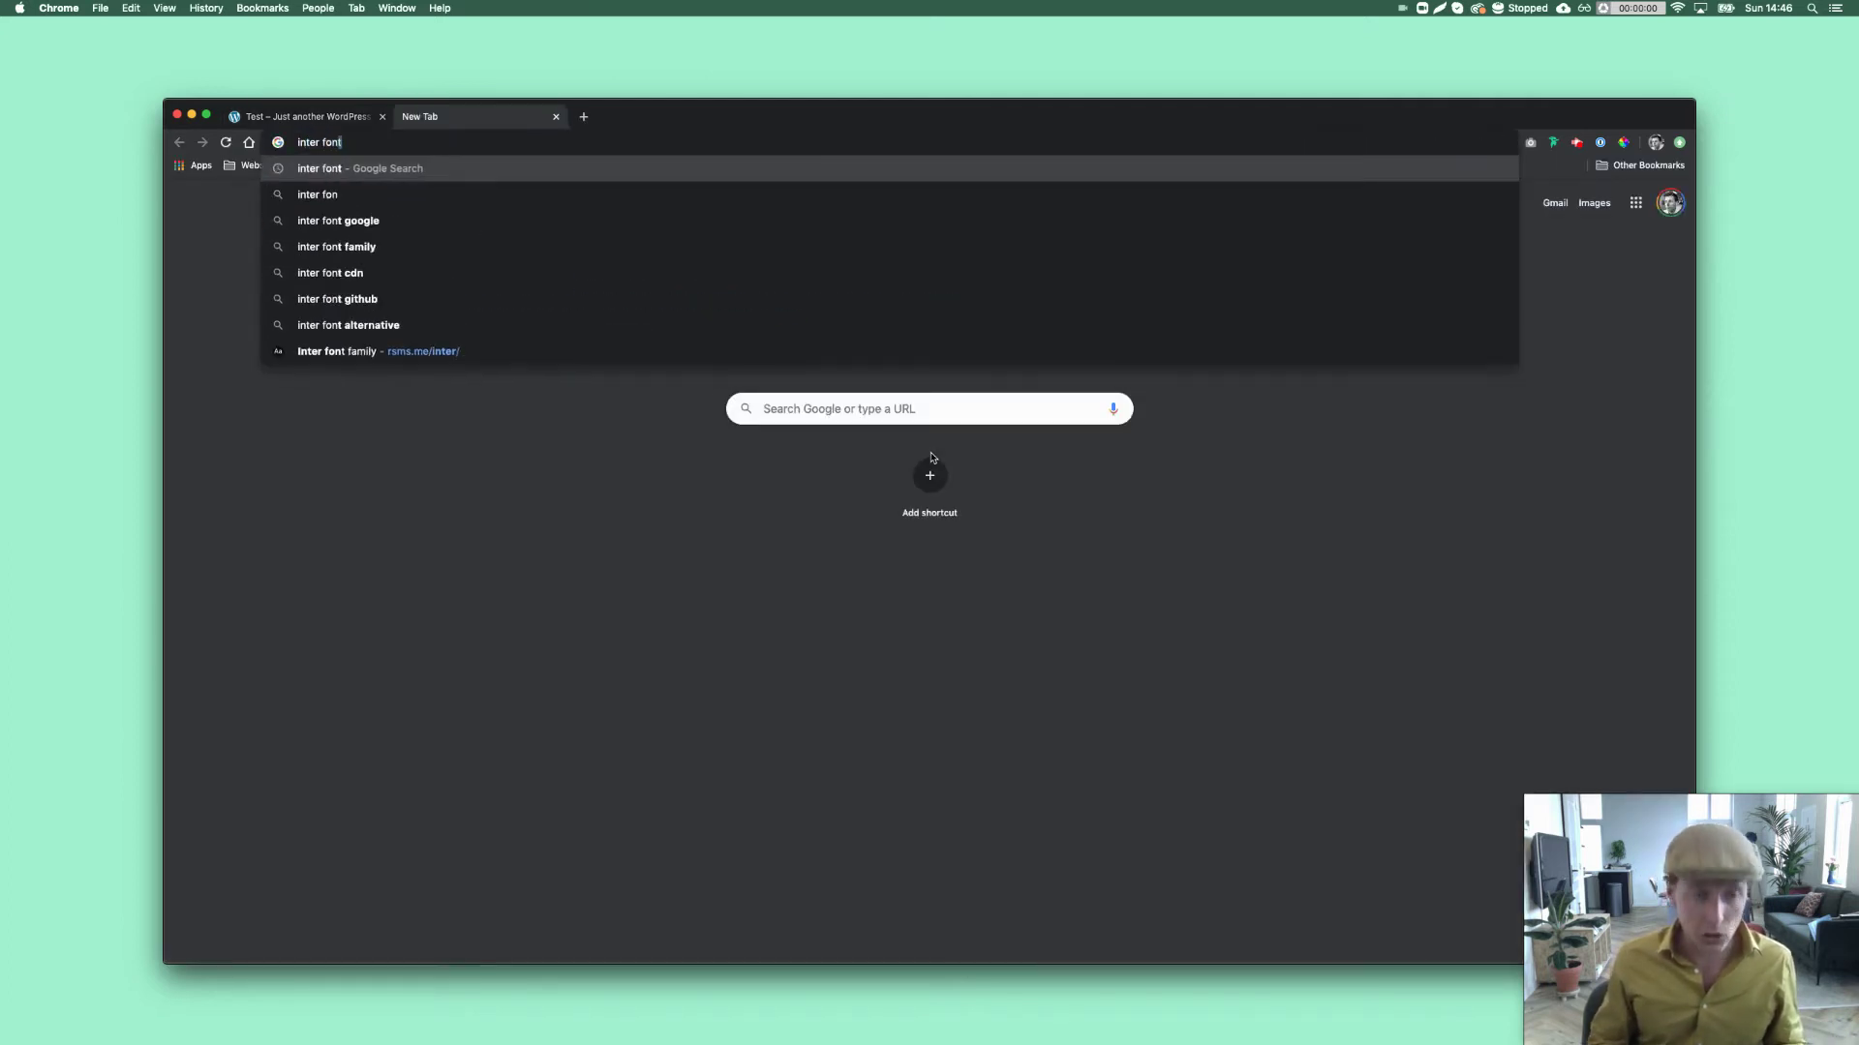
Run the 'inter font' search and open the Inter typeface family page at rsms.me/inter.
key("Return")
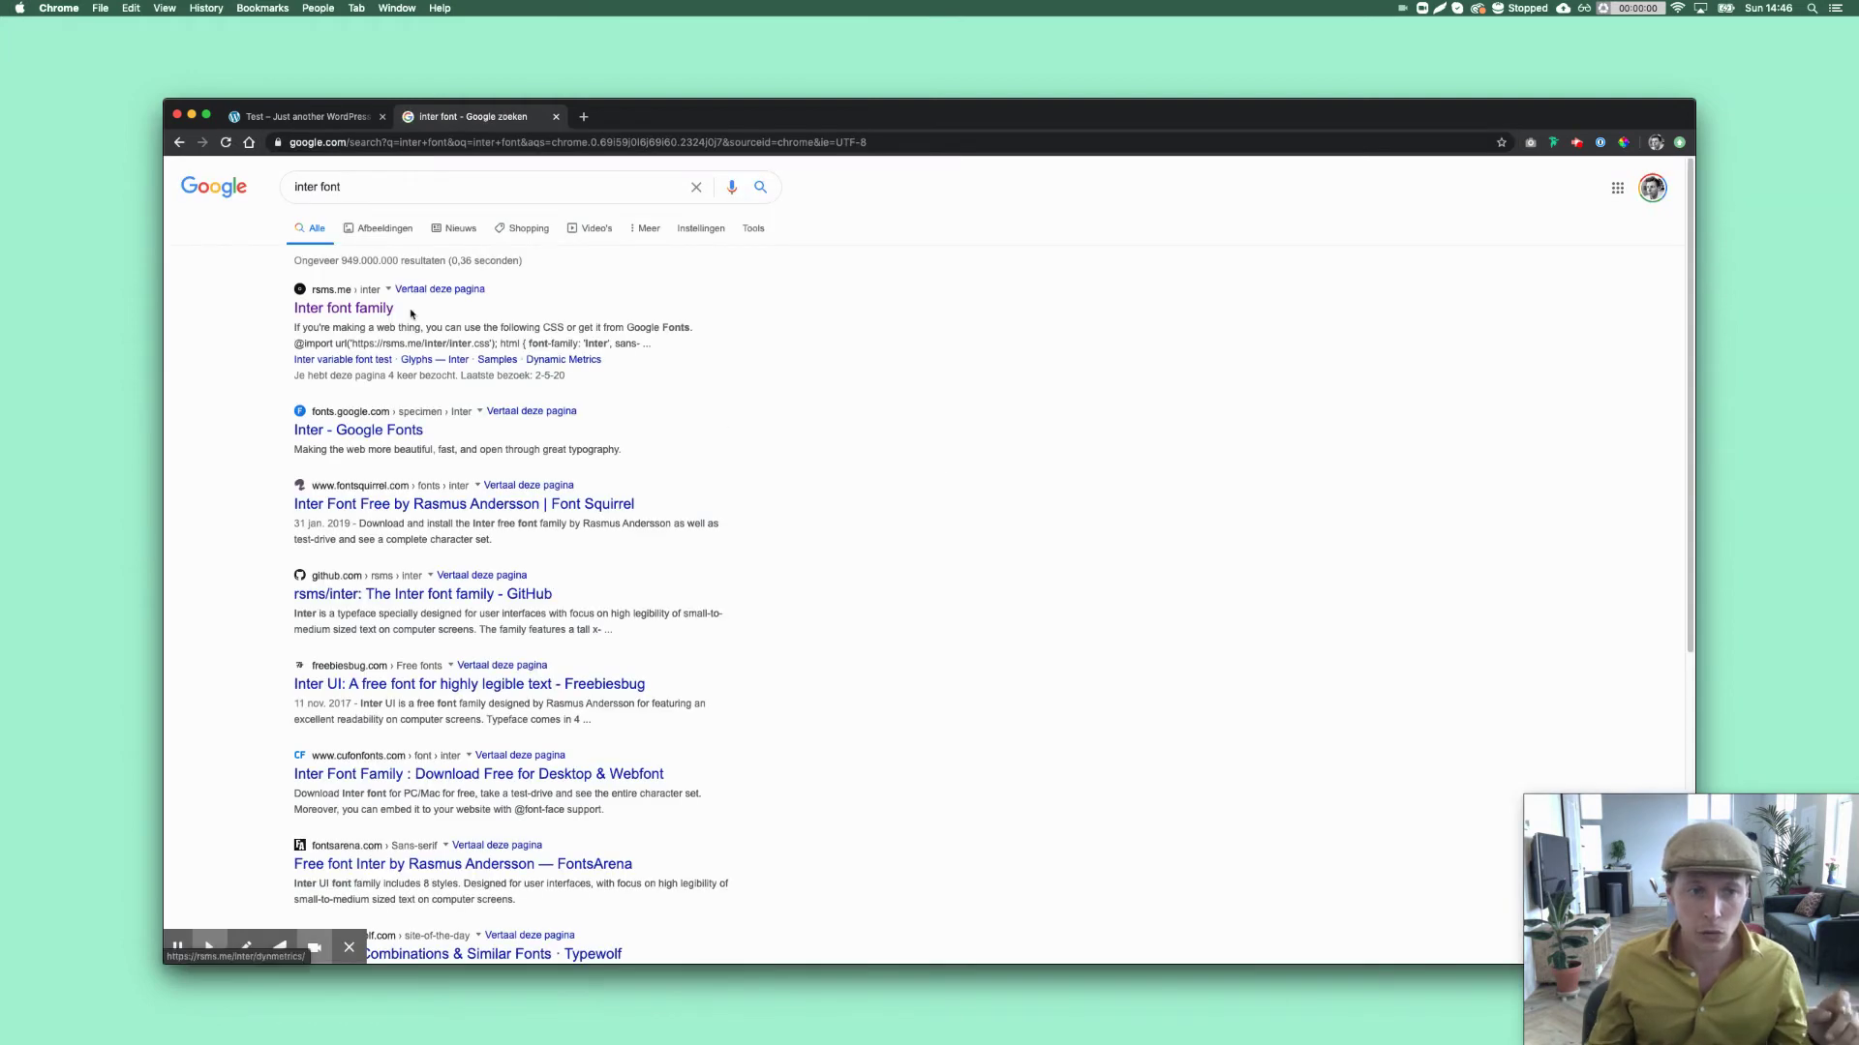
left_click(382, 309)
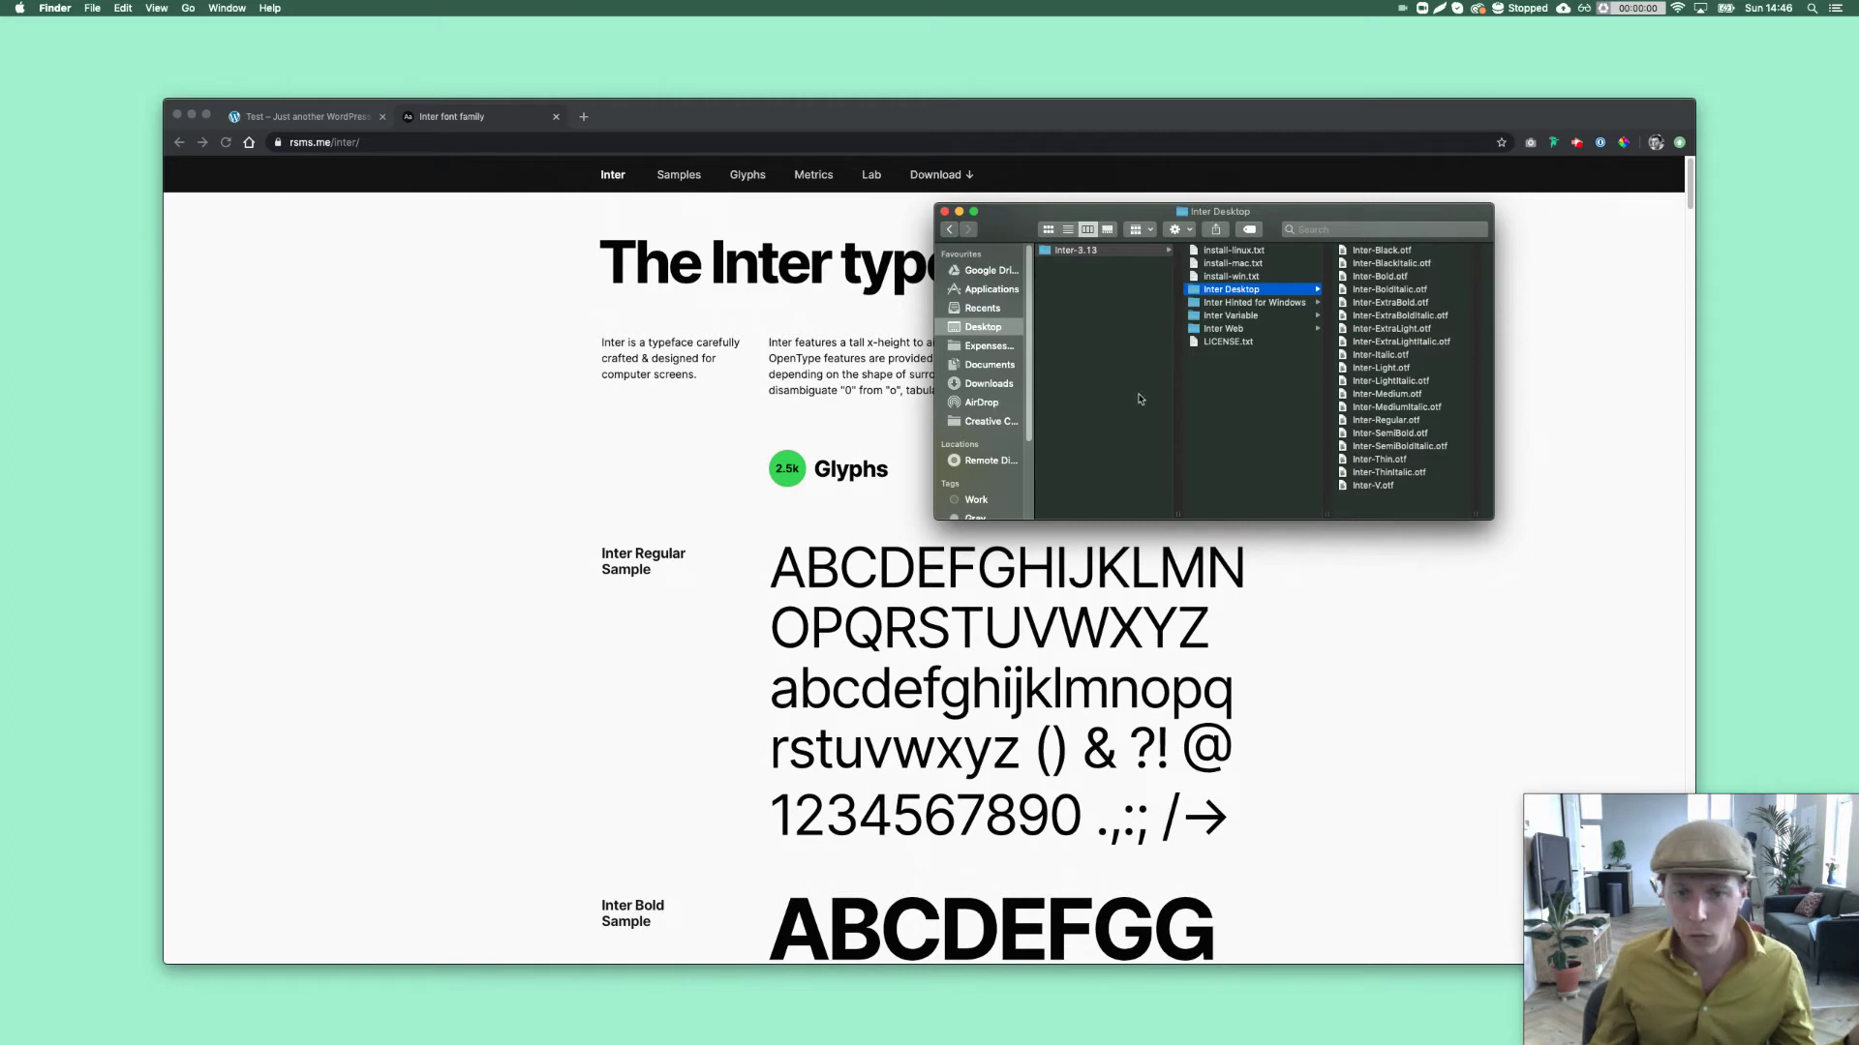
left_click(879, 424)
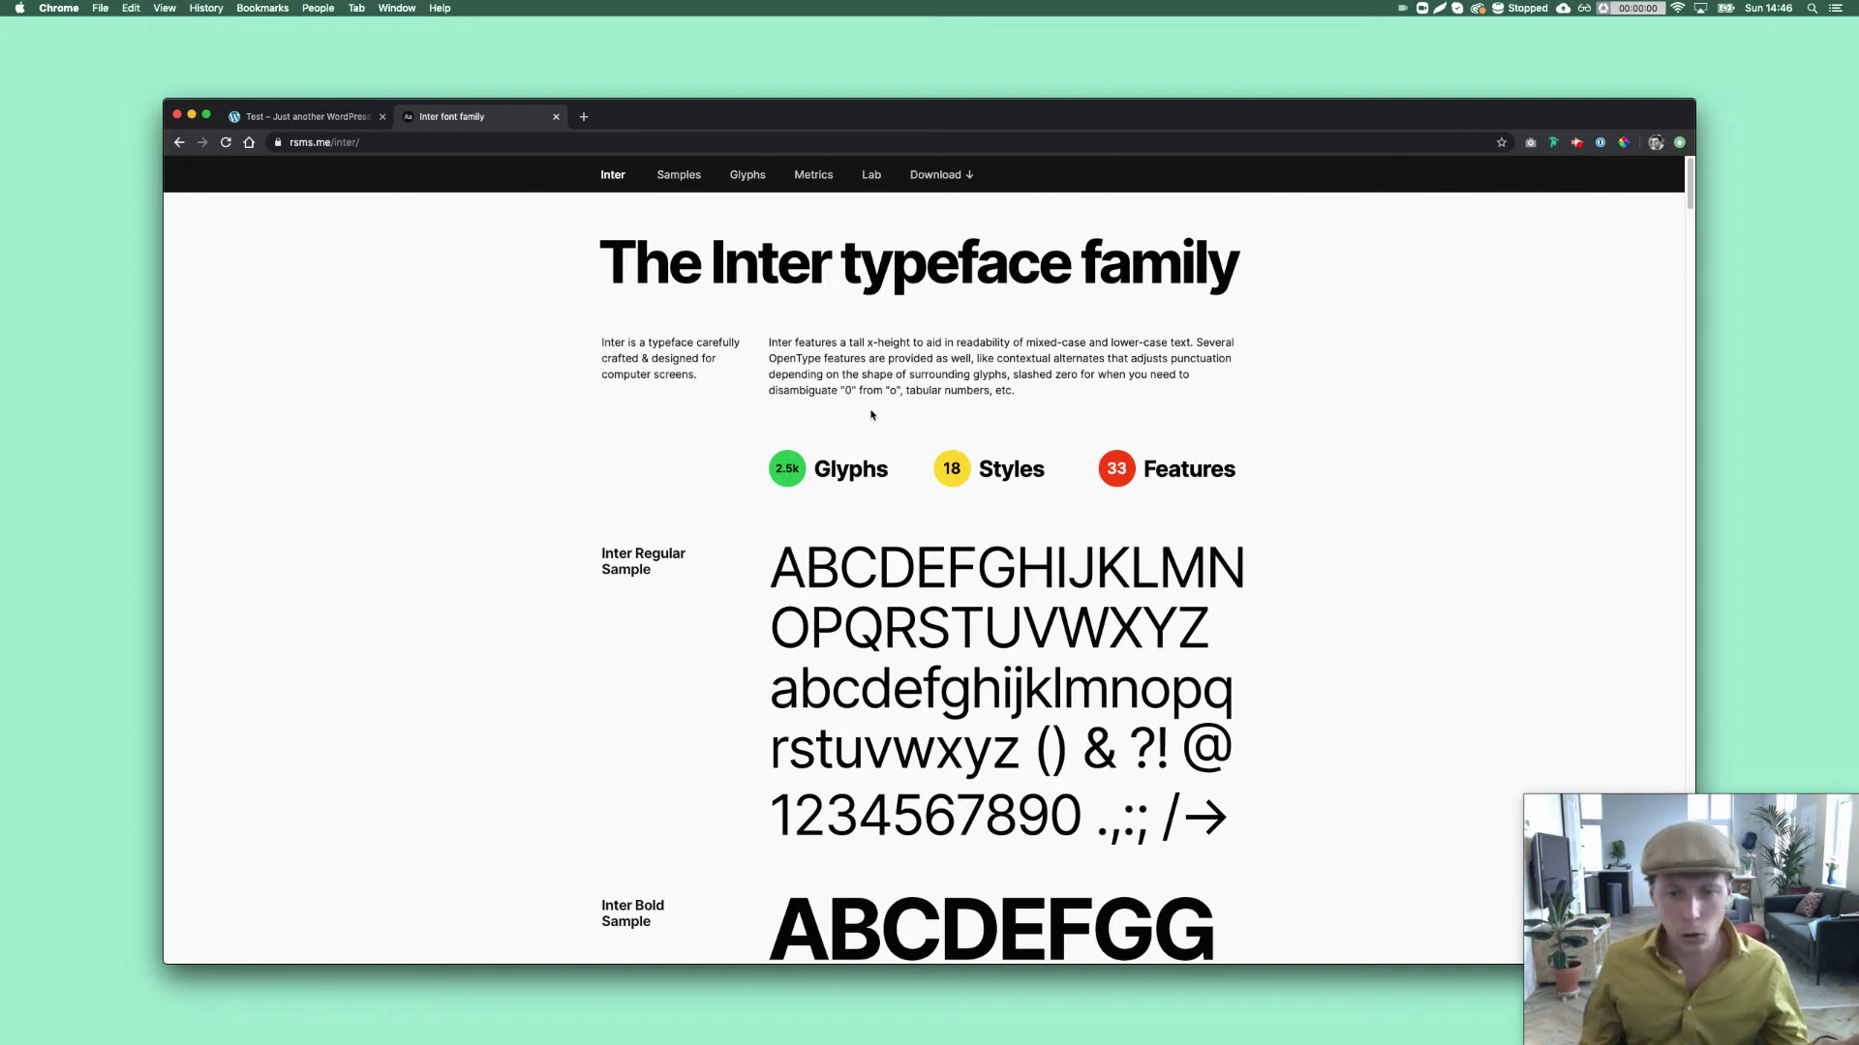
Go to Plugins > Add New in the test site's WordPress dashboard.
left_click(360, 117)
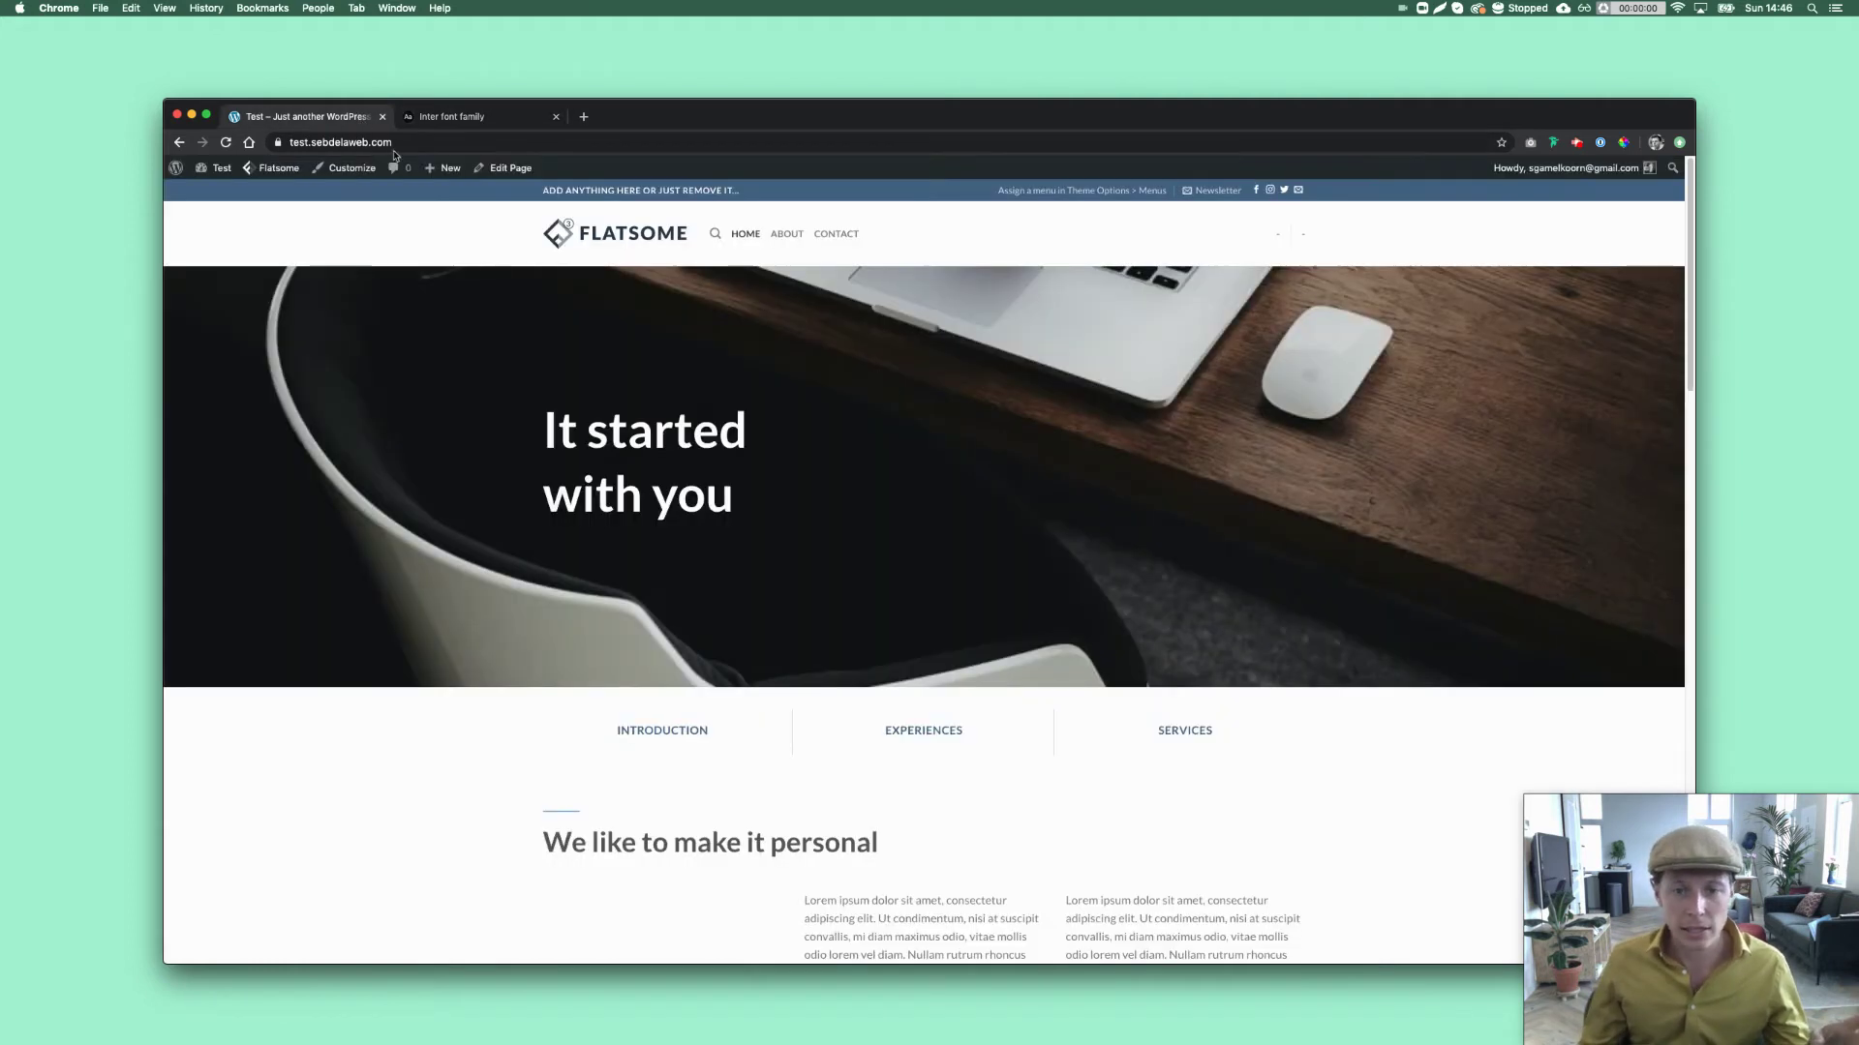
left_click(207, 192)
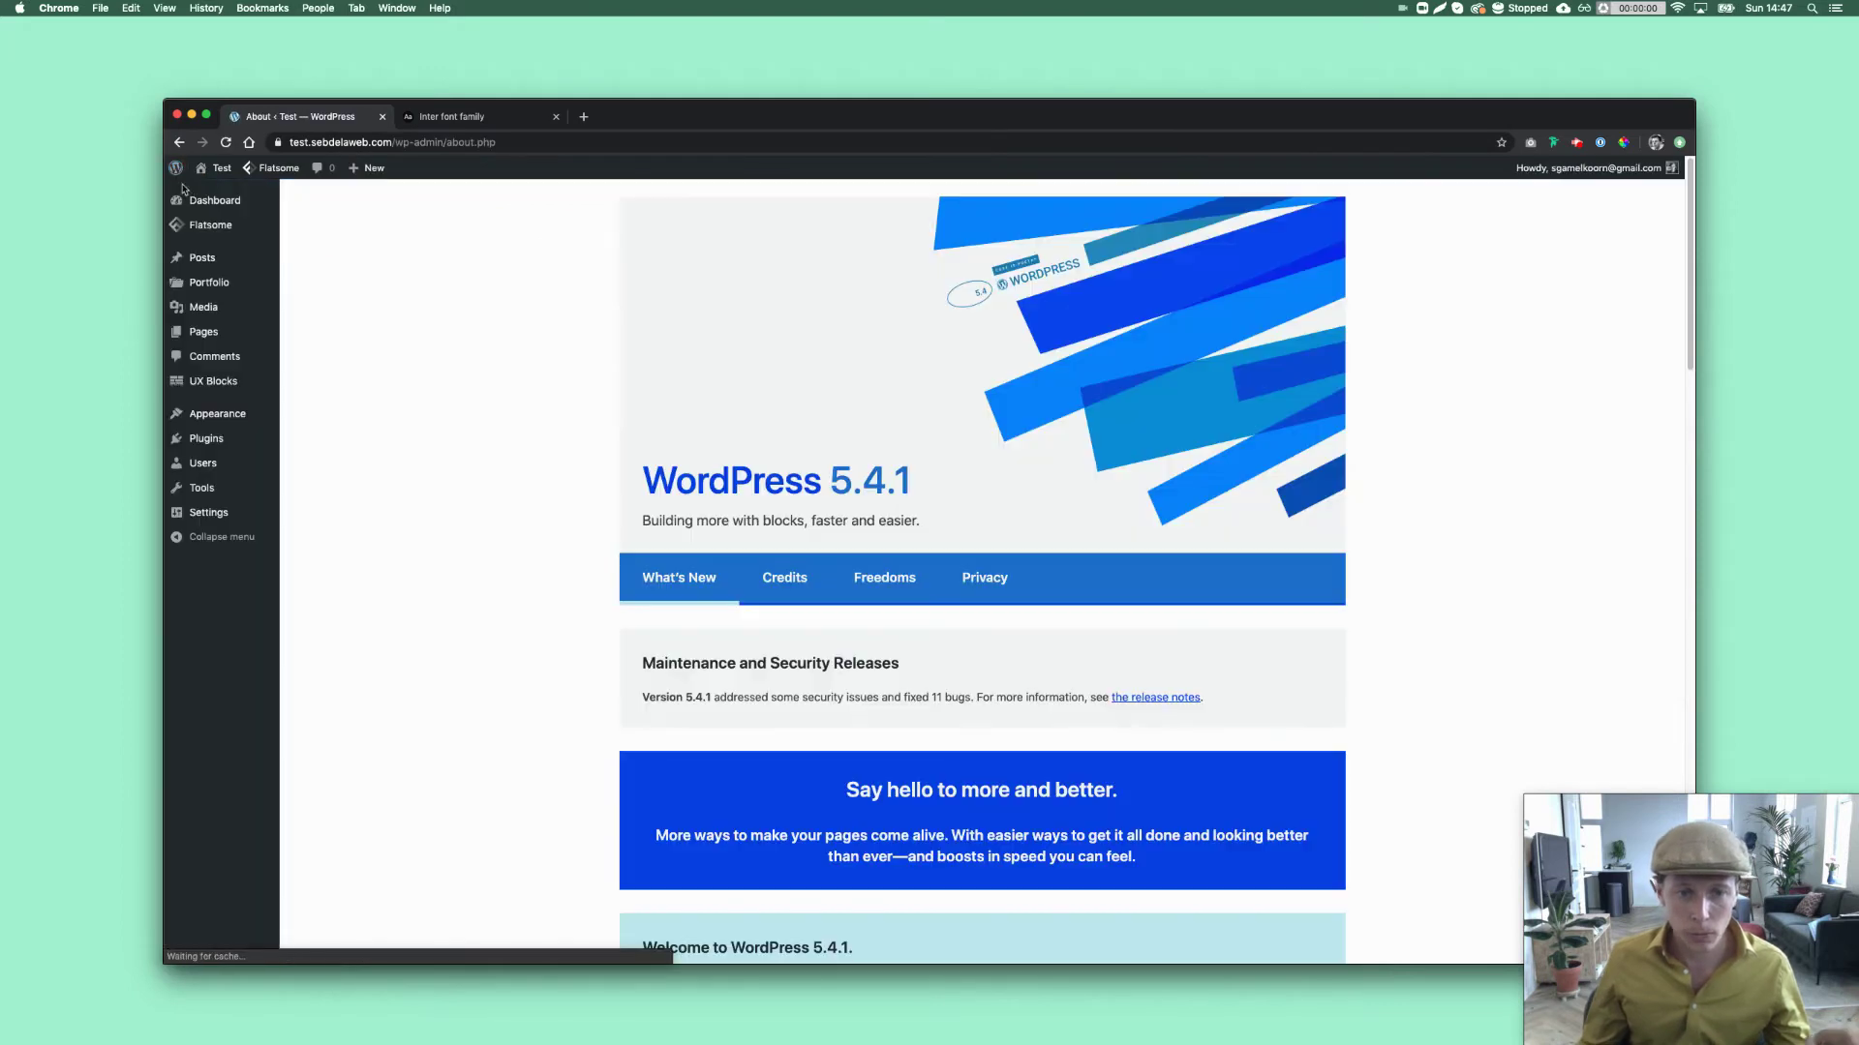
left_click(254, 439)
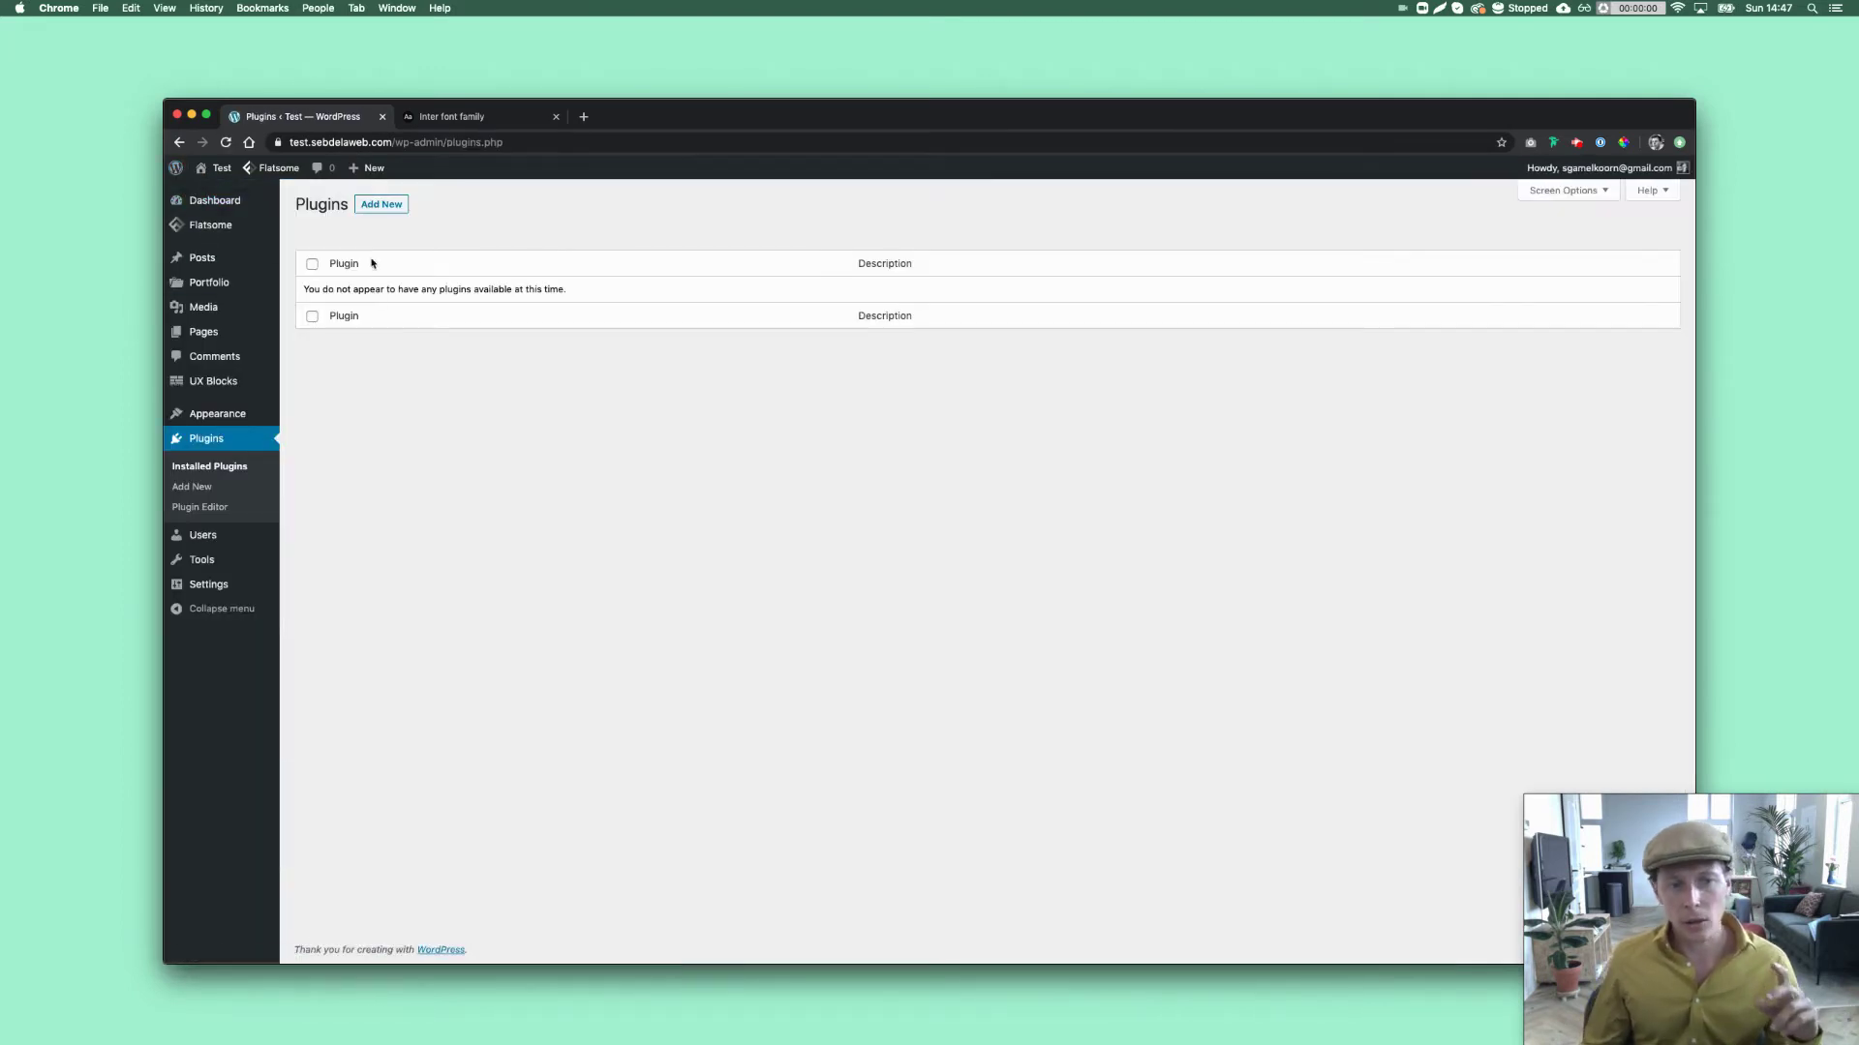
left_click(380, 205)
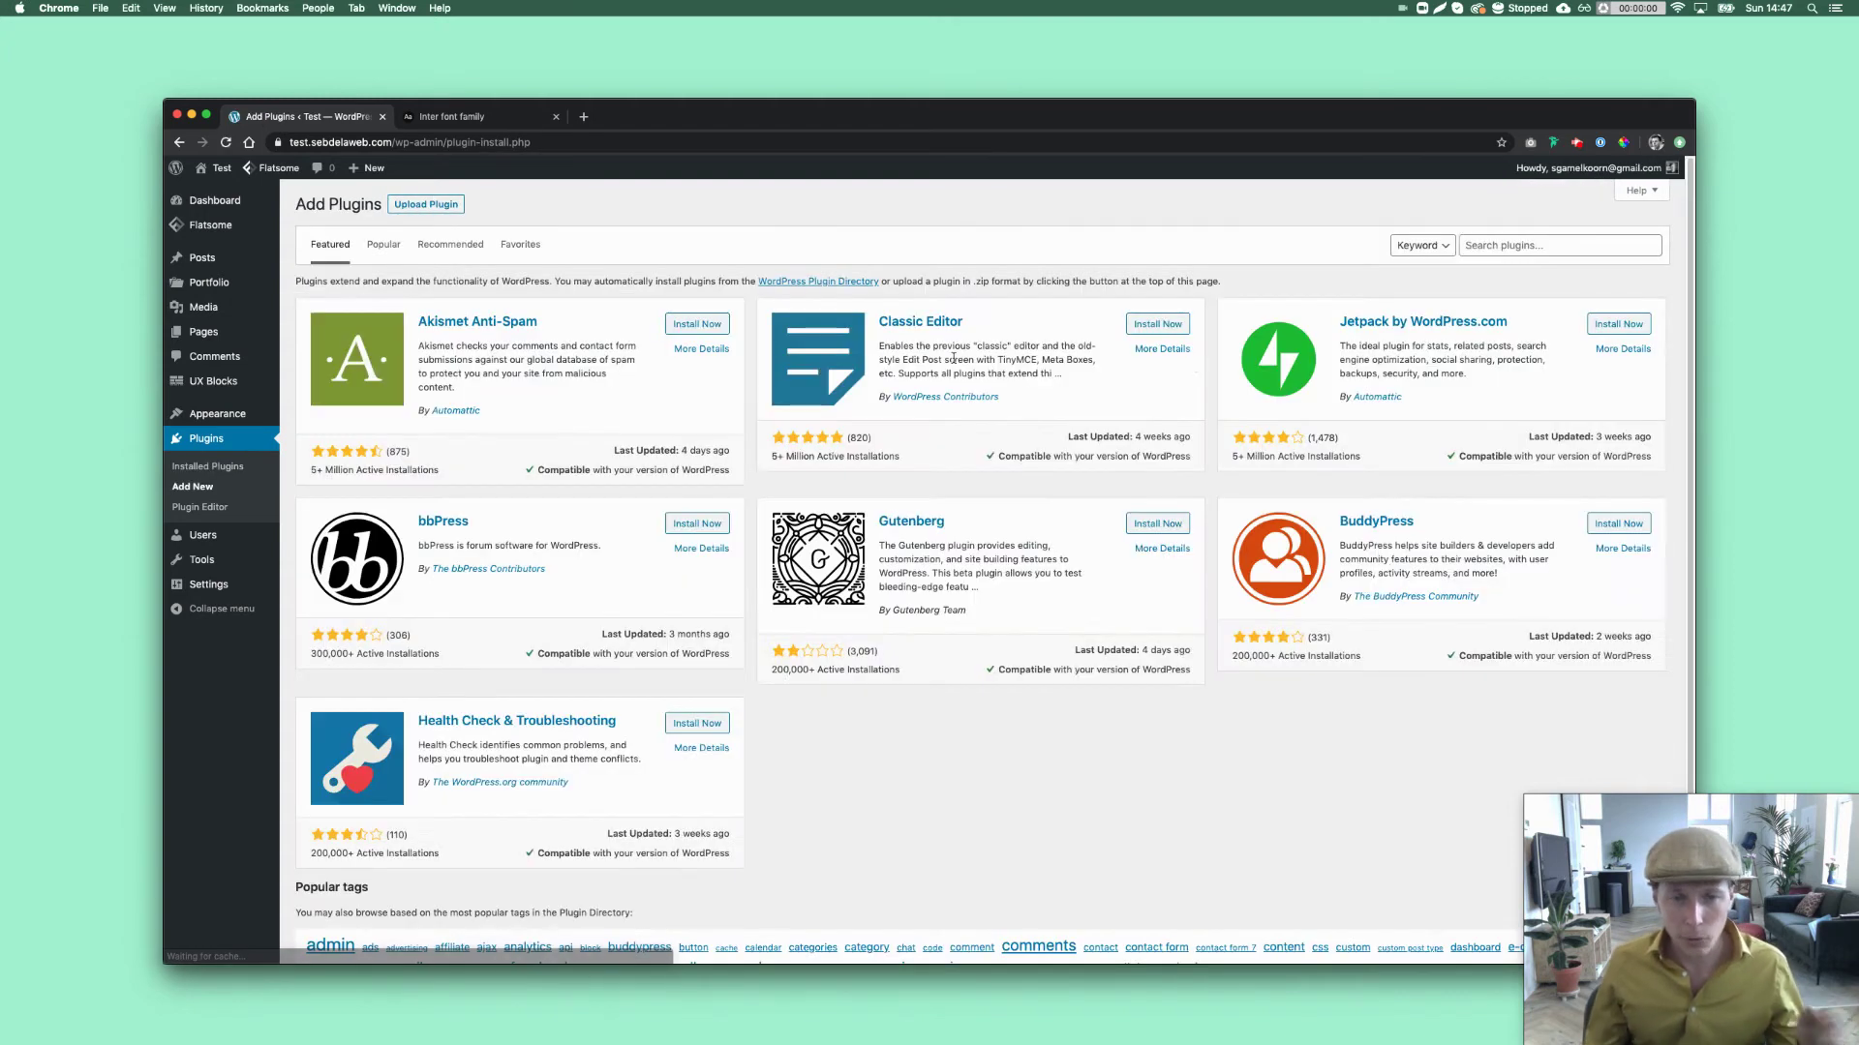
Search 'custom font', install and activate Use Any Font, and reach its settings page.
left_click(1533, 244)
type("custom")
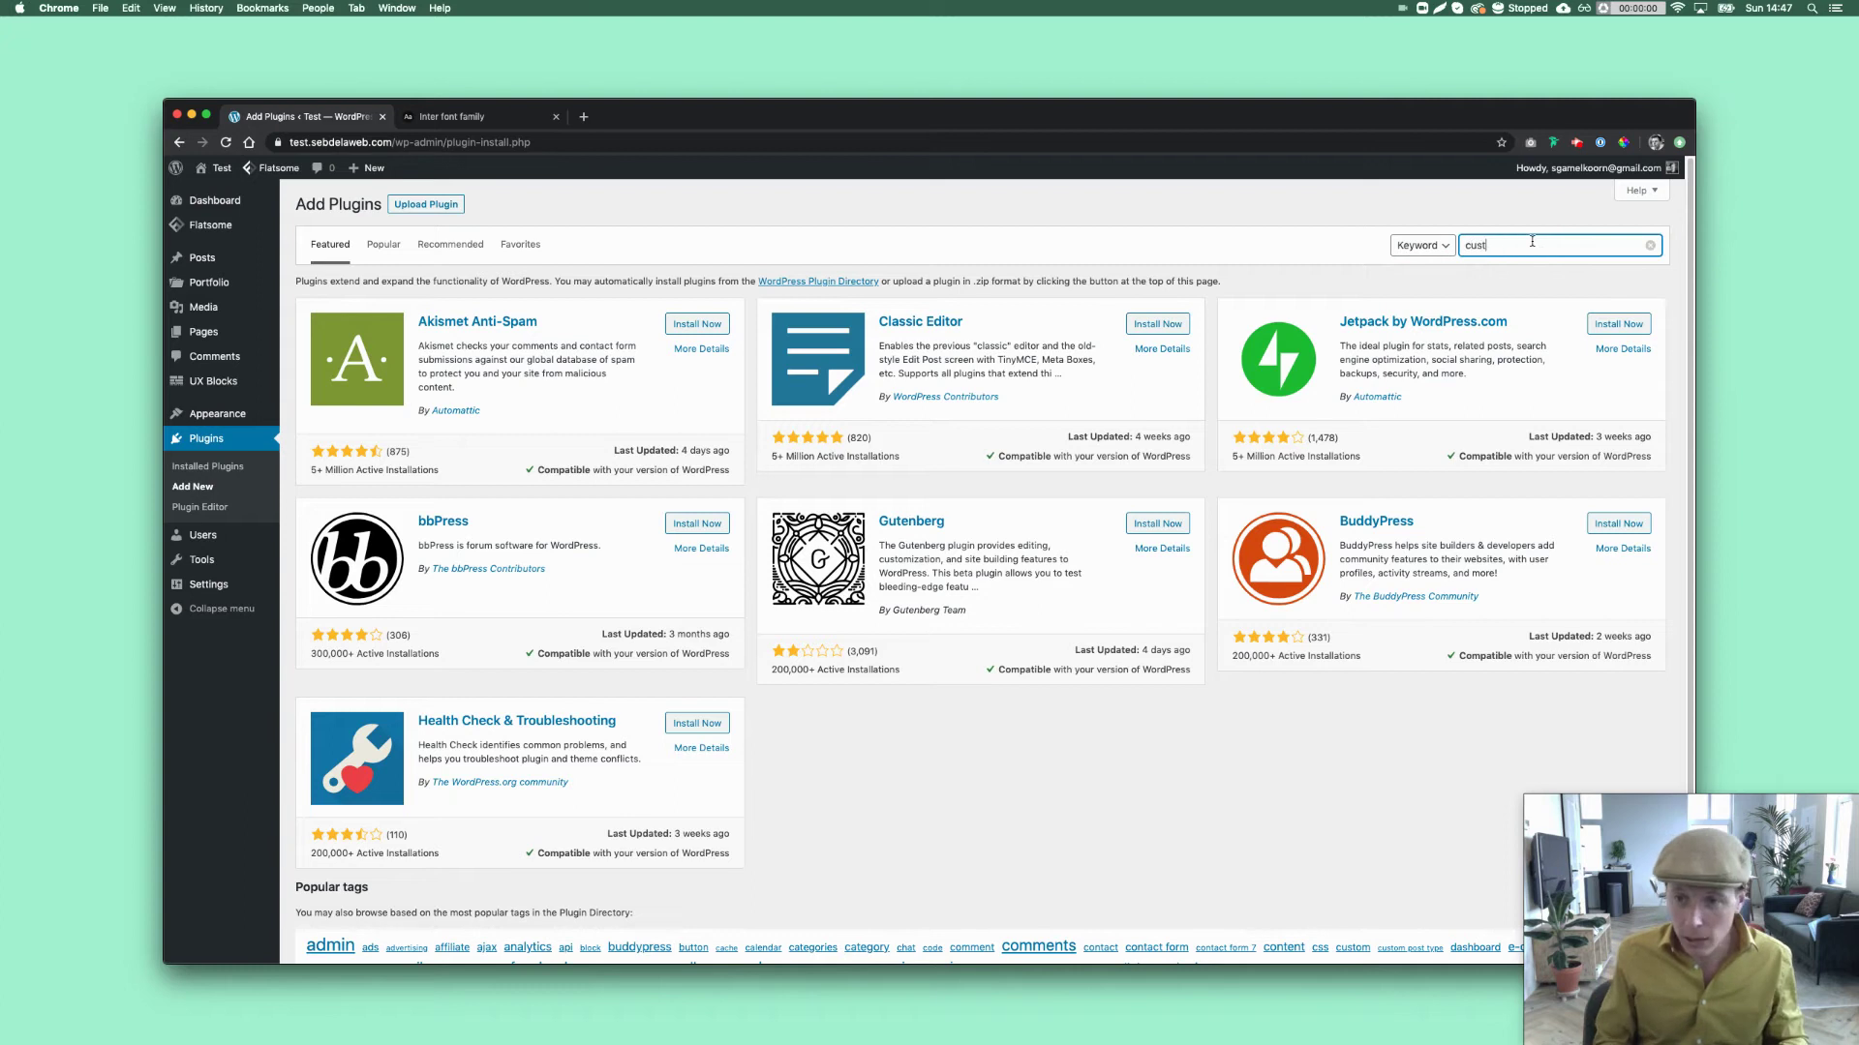
type(" font")
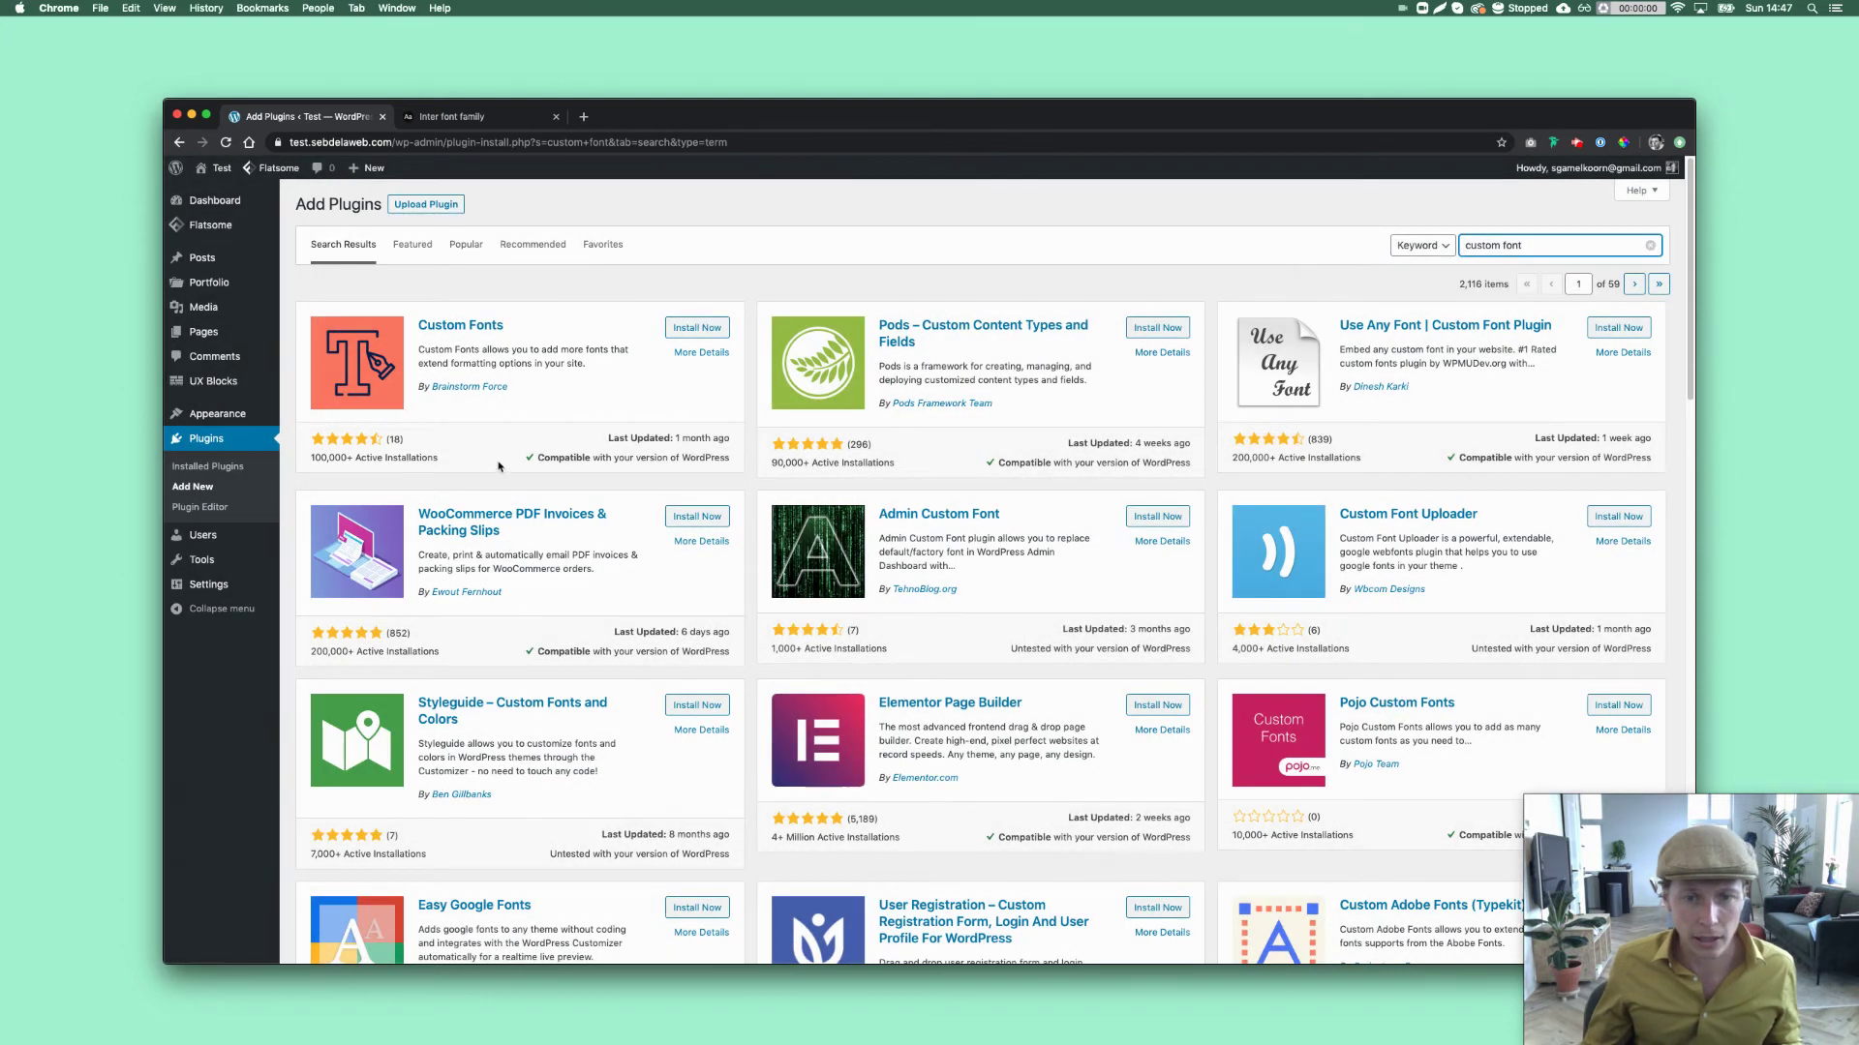
left_click(1602, 331)
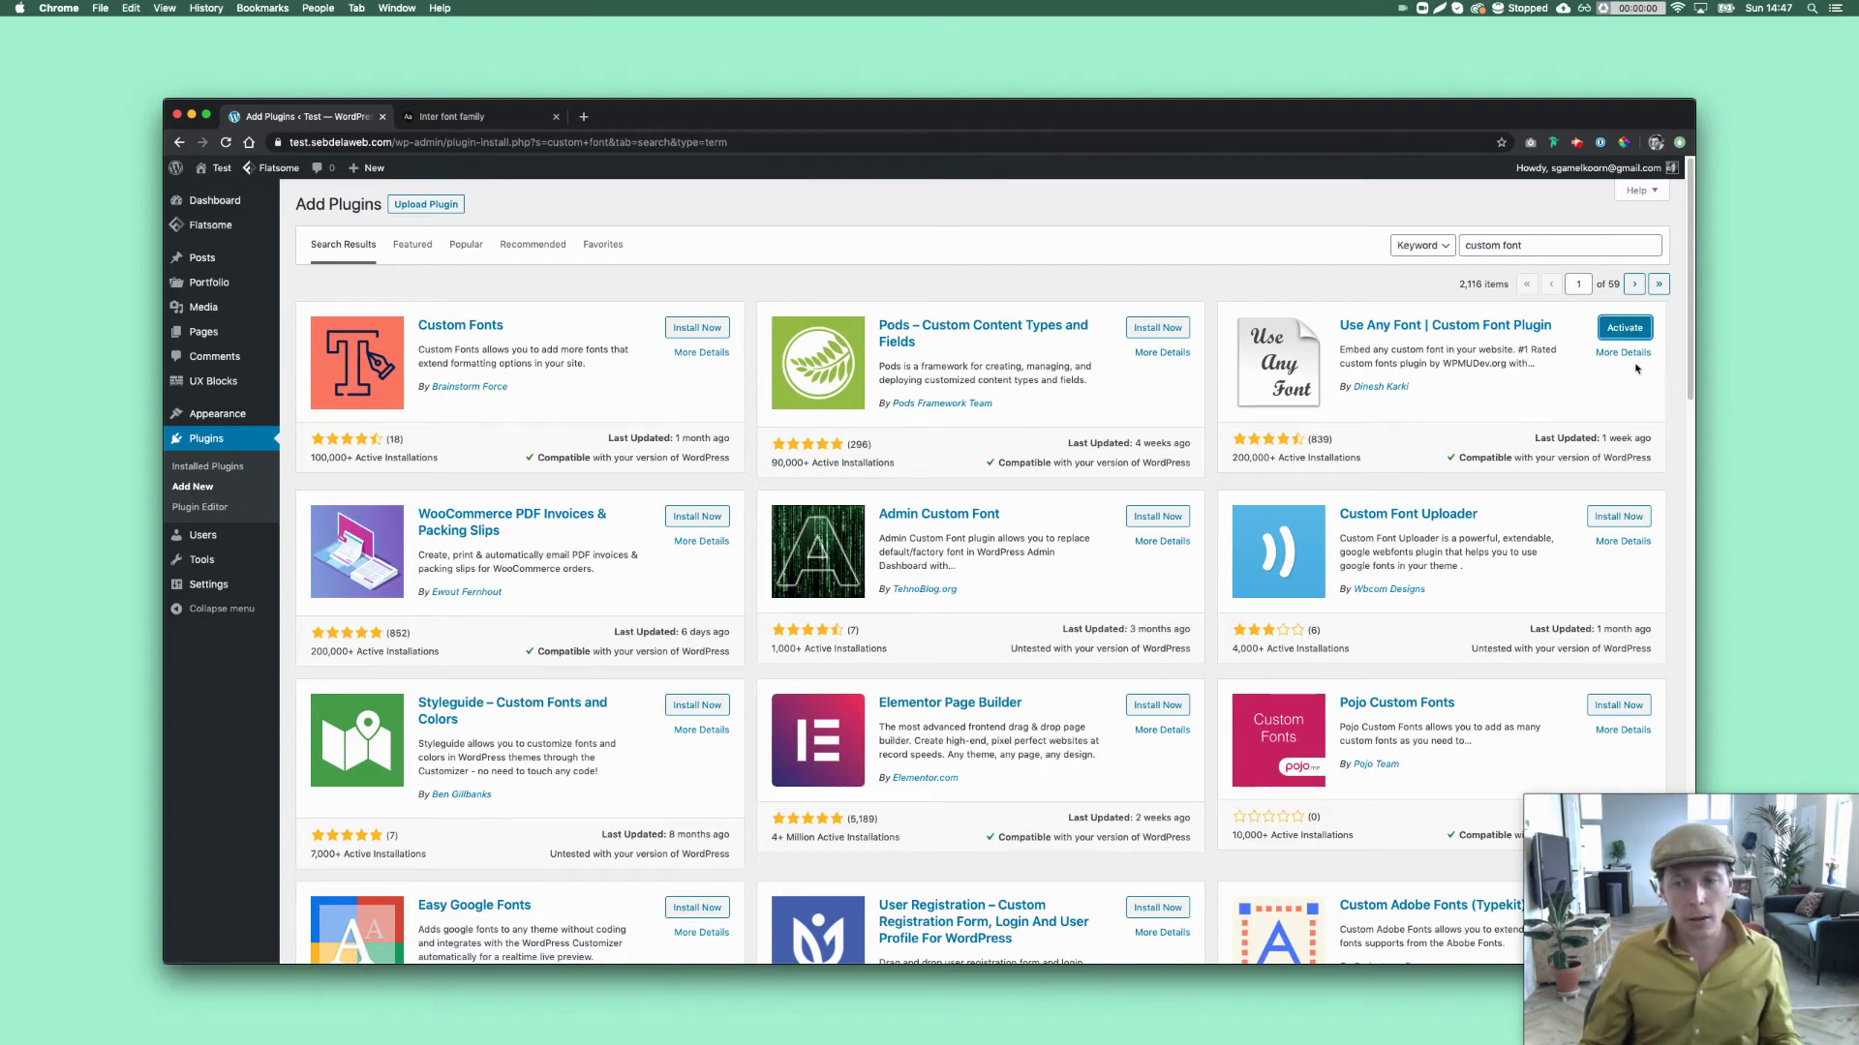
left_click(1625, 329)
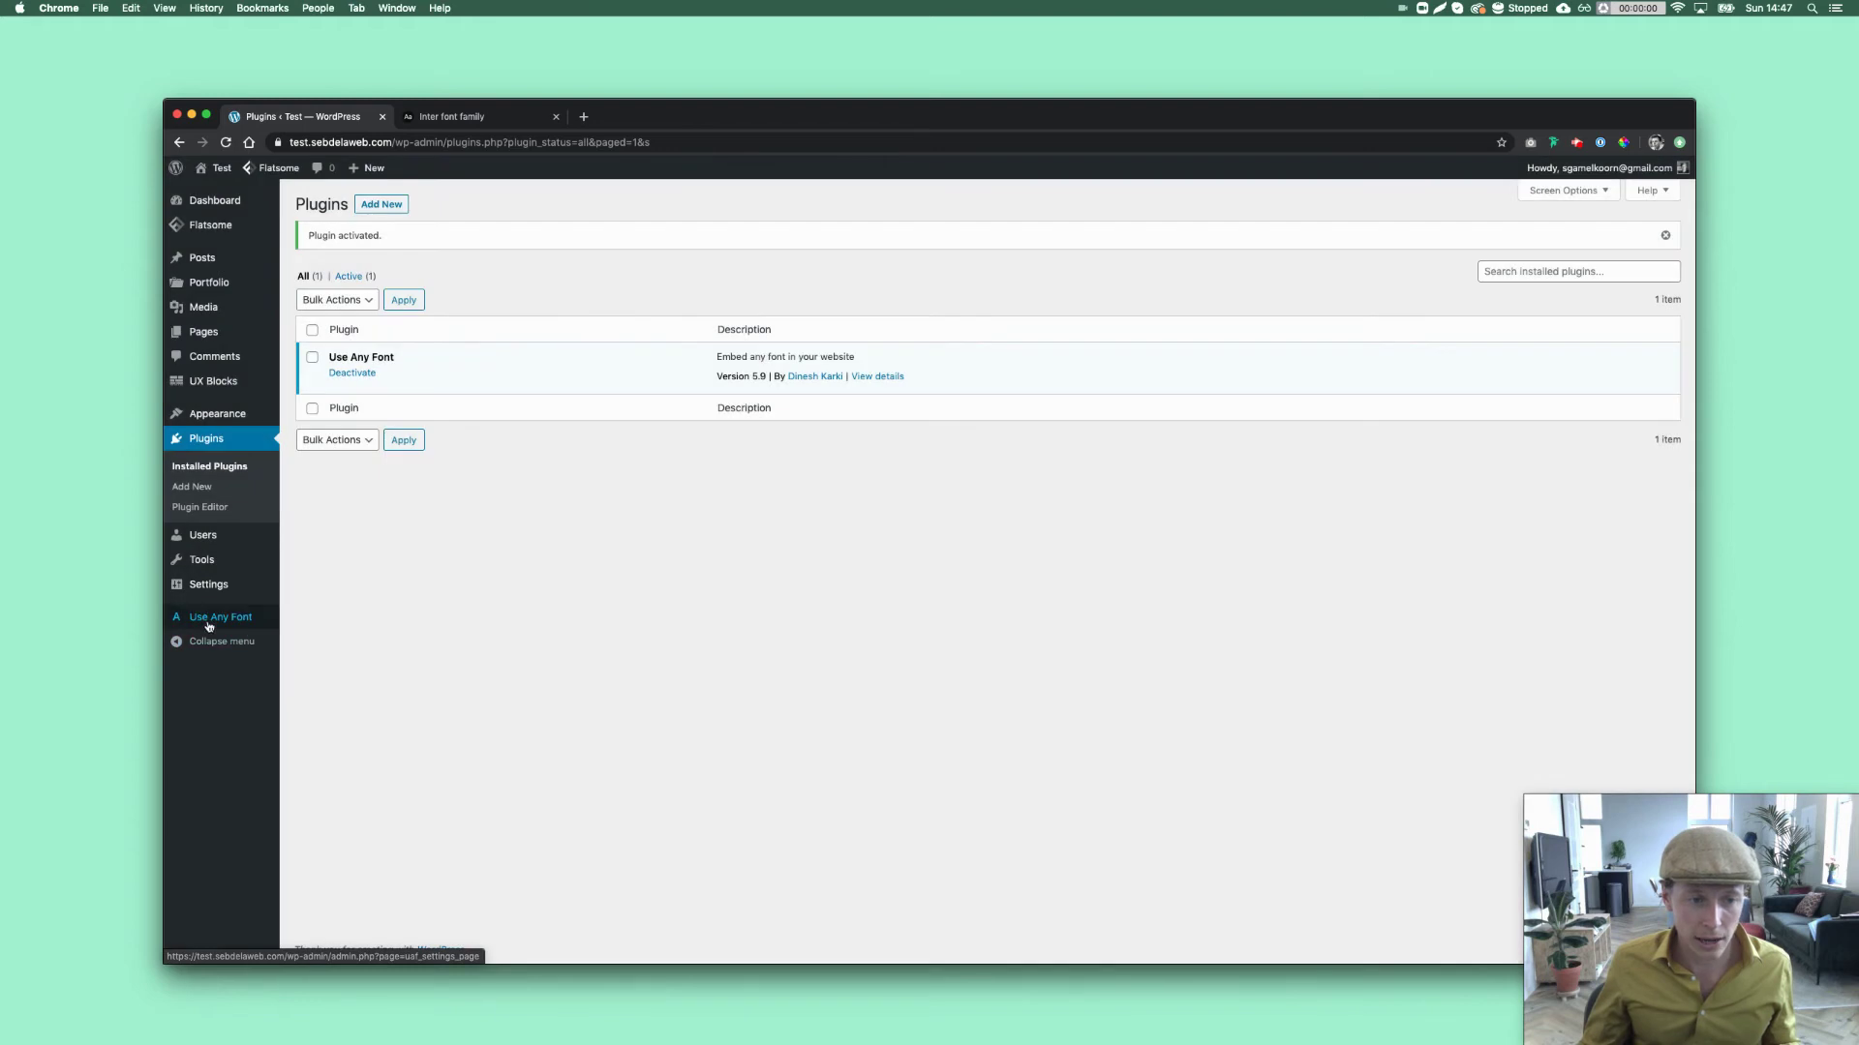
left_click(208, 626)
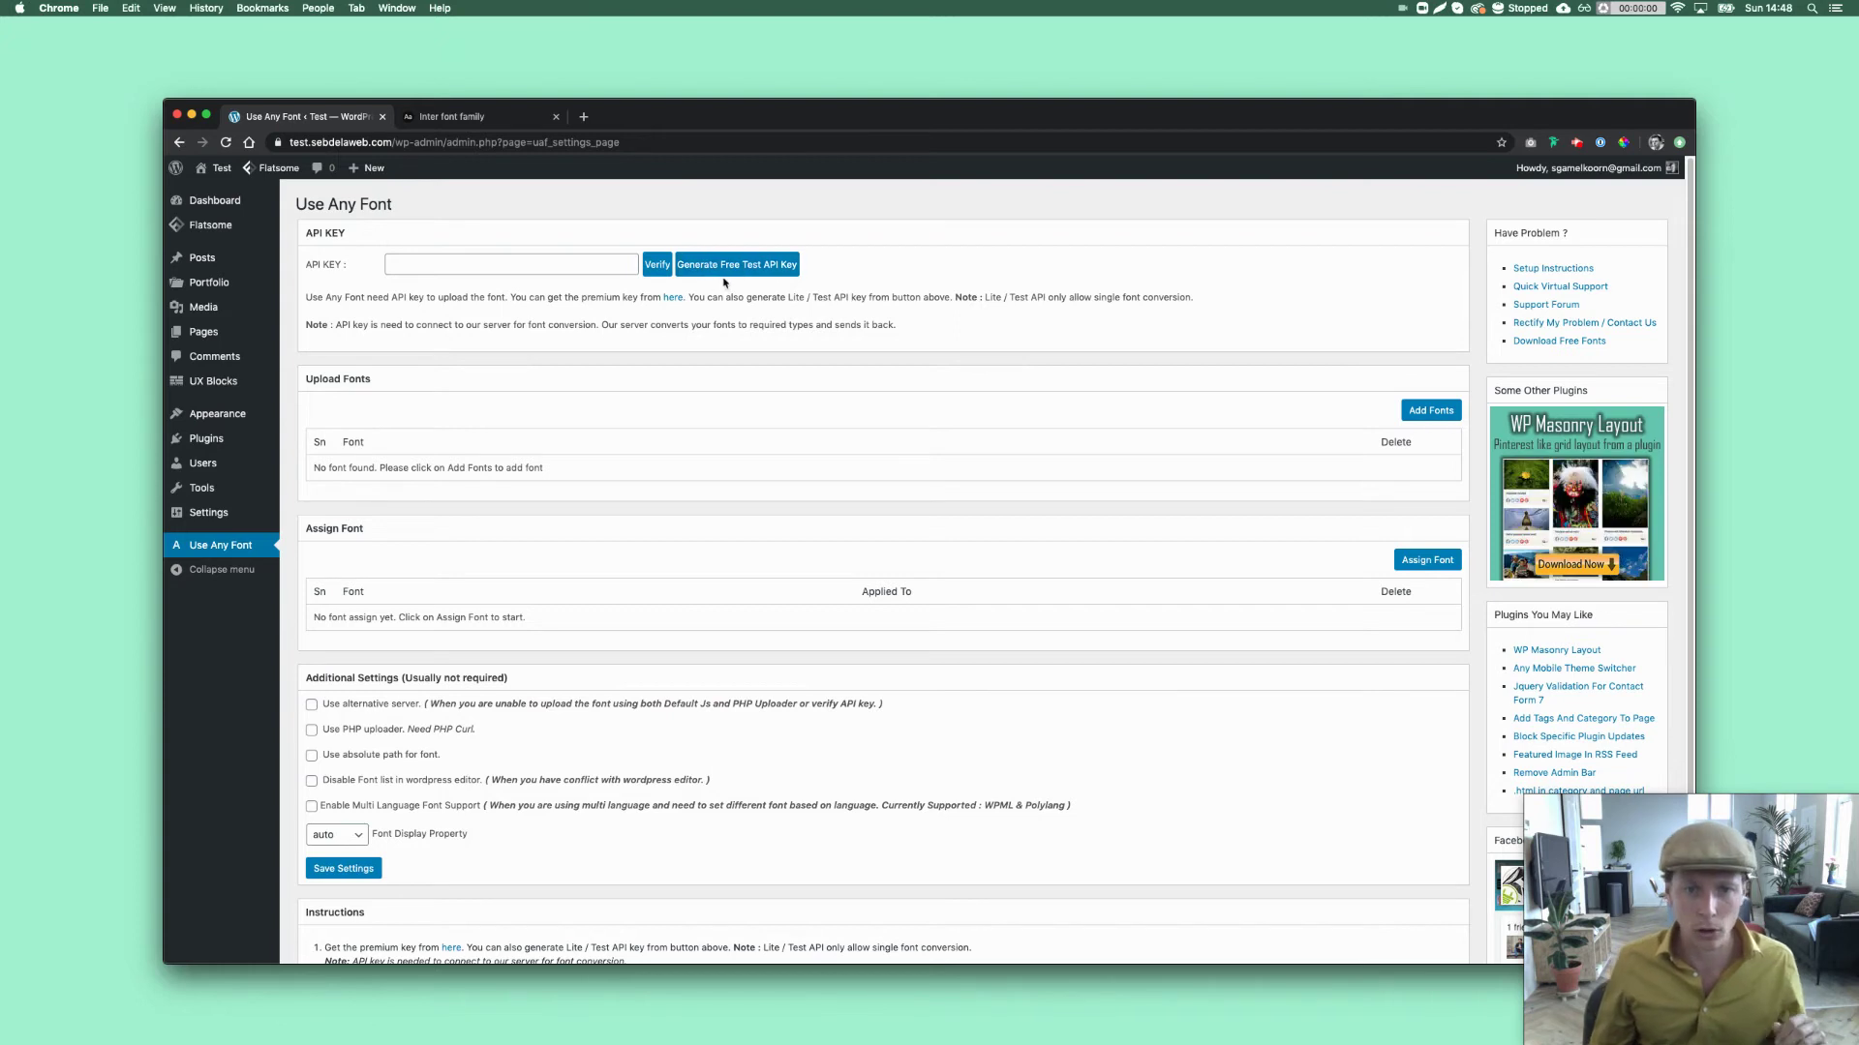
Generate and verify a free test API key in Use Any Font, then bring up the Add Fonts upload form.
left_click(732, 271)
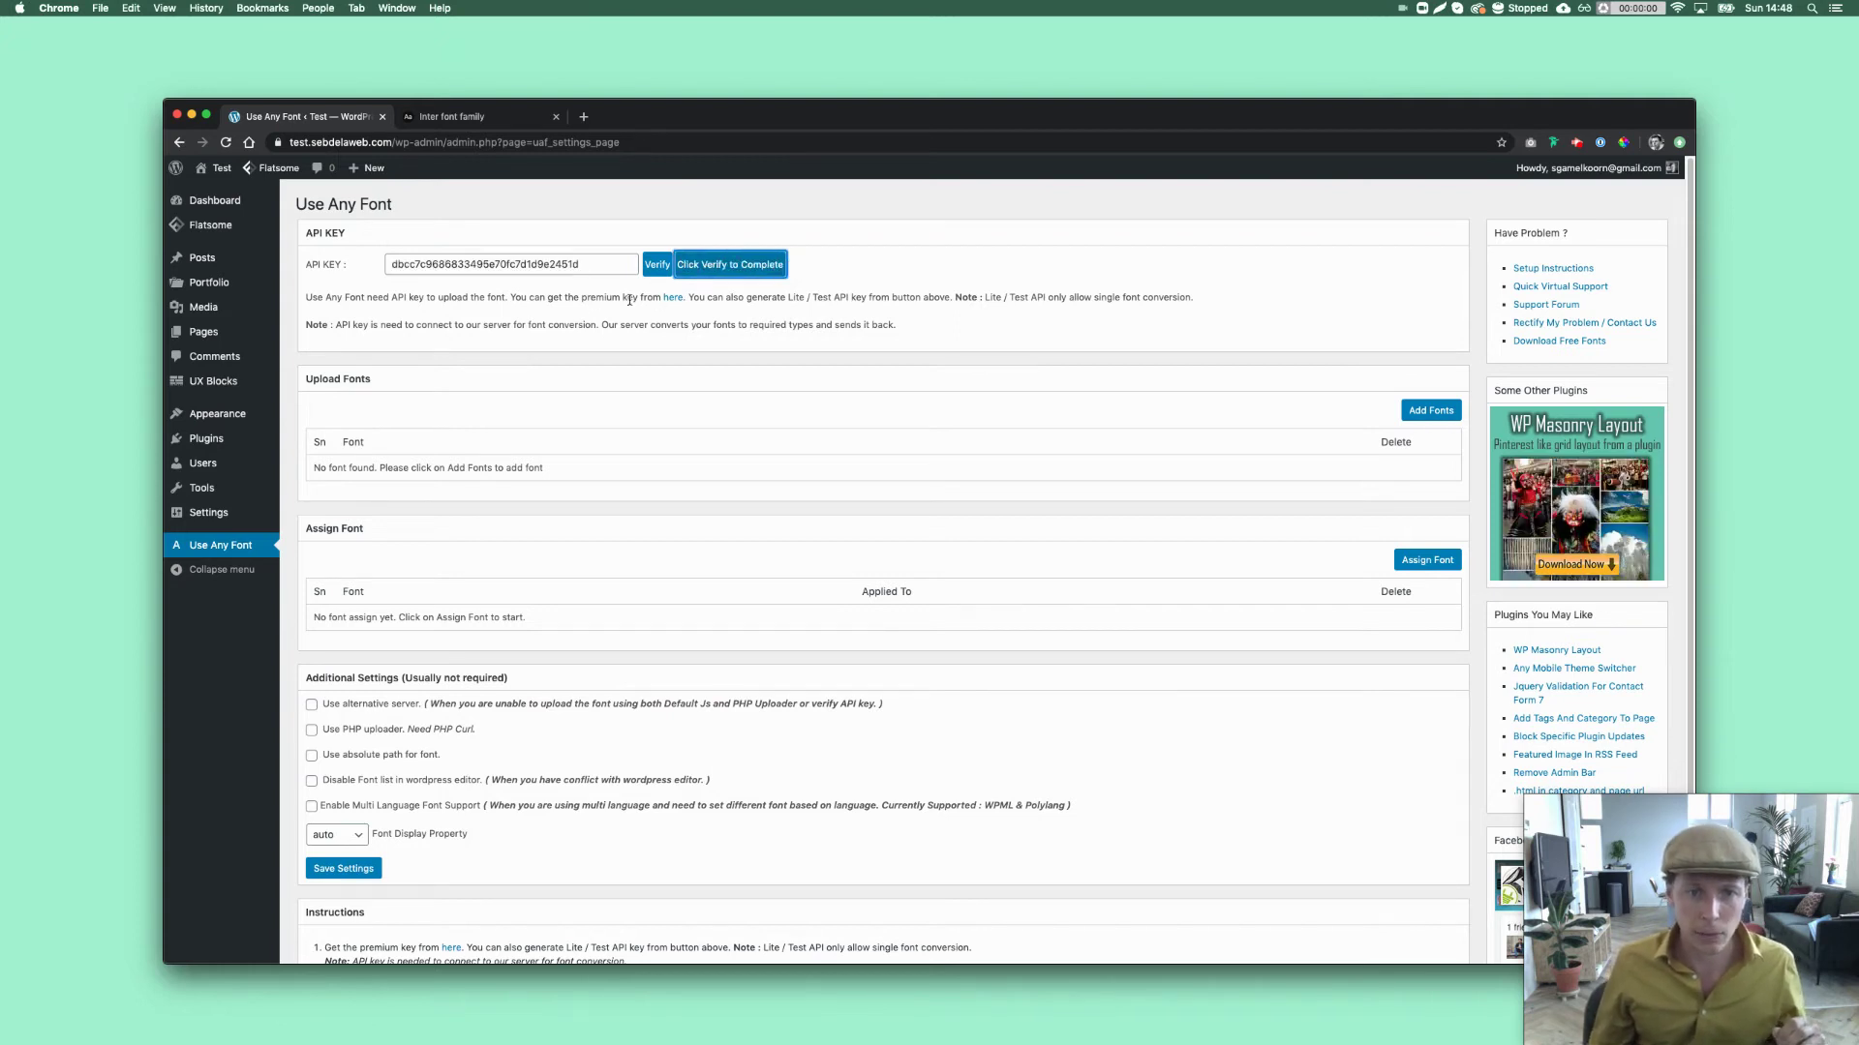
left_click(656, 267)
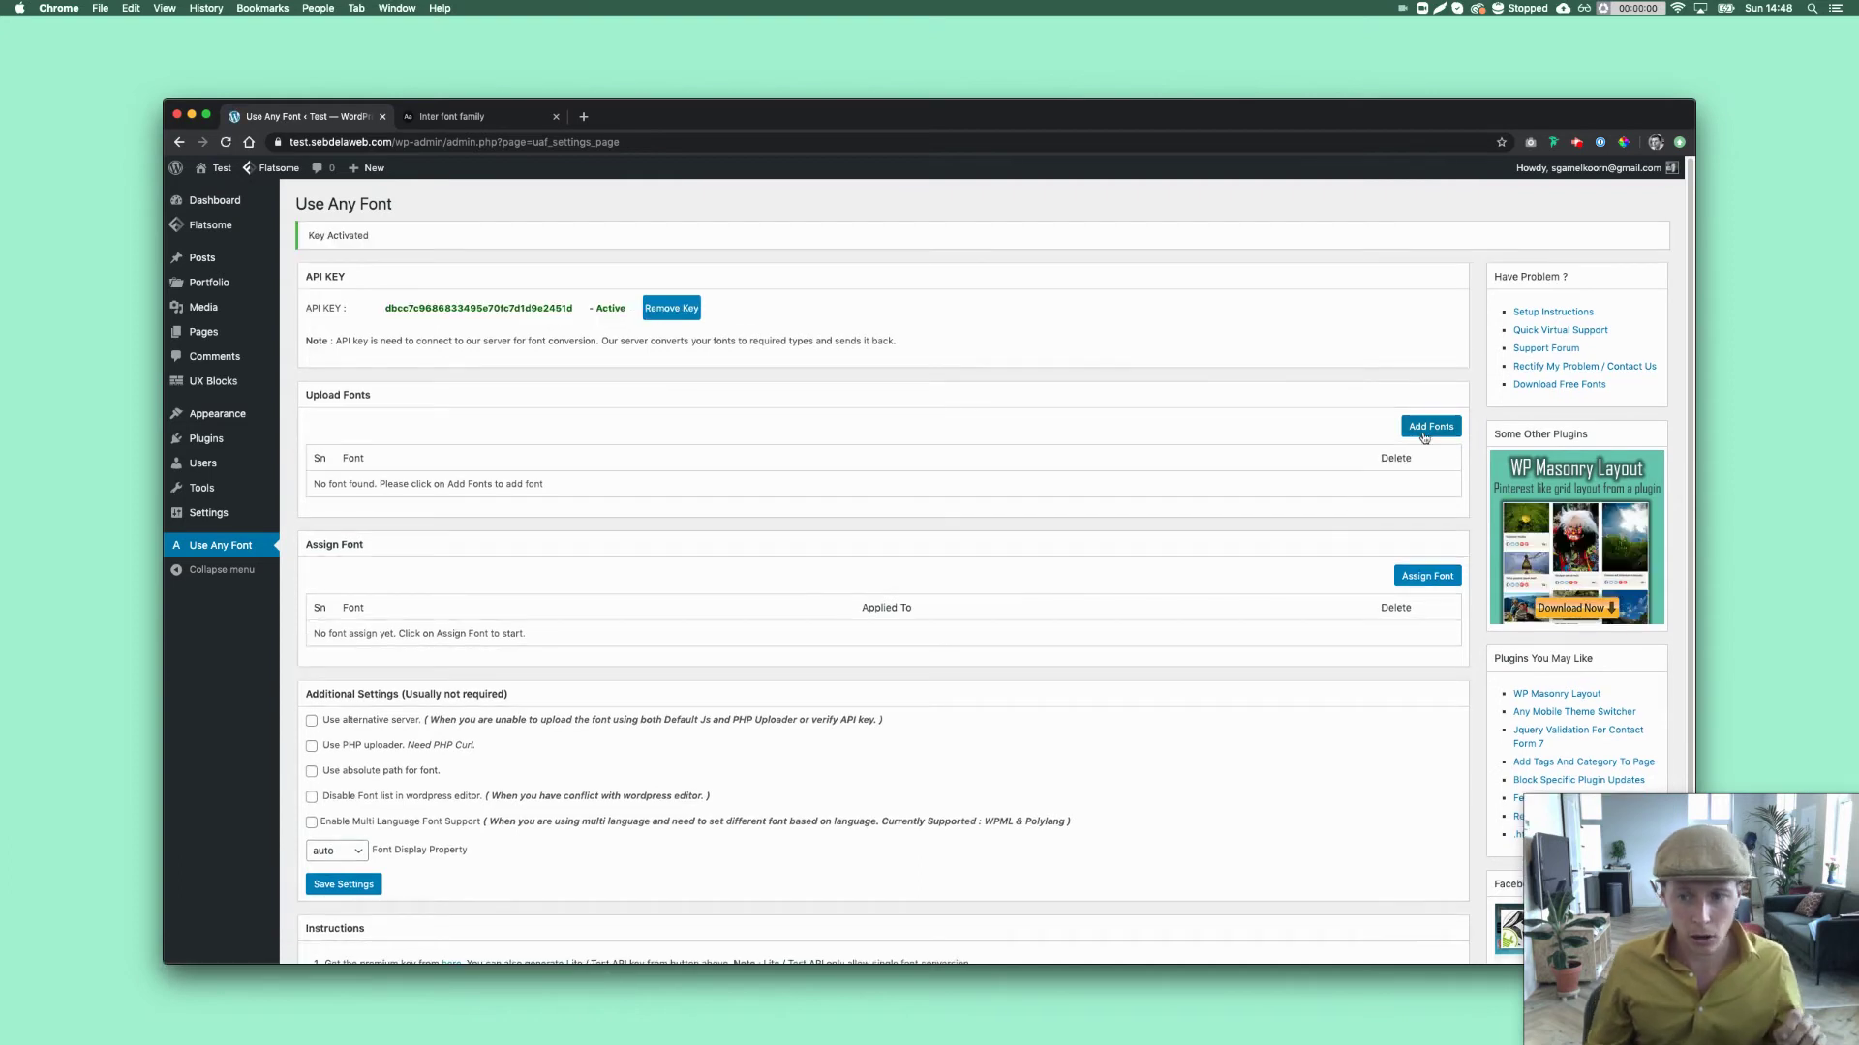
left_click(1429, 427)
Upload Inter-Medium.otf to Use Any Font under the font name 'Inter Medium'.
key("super+Tab")
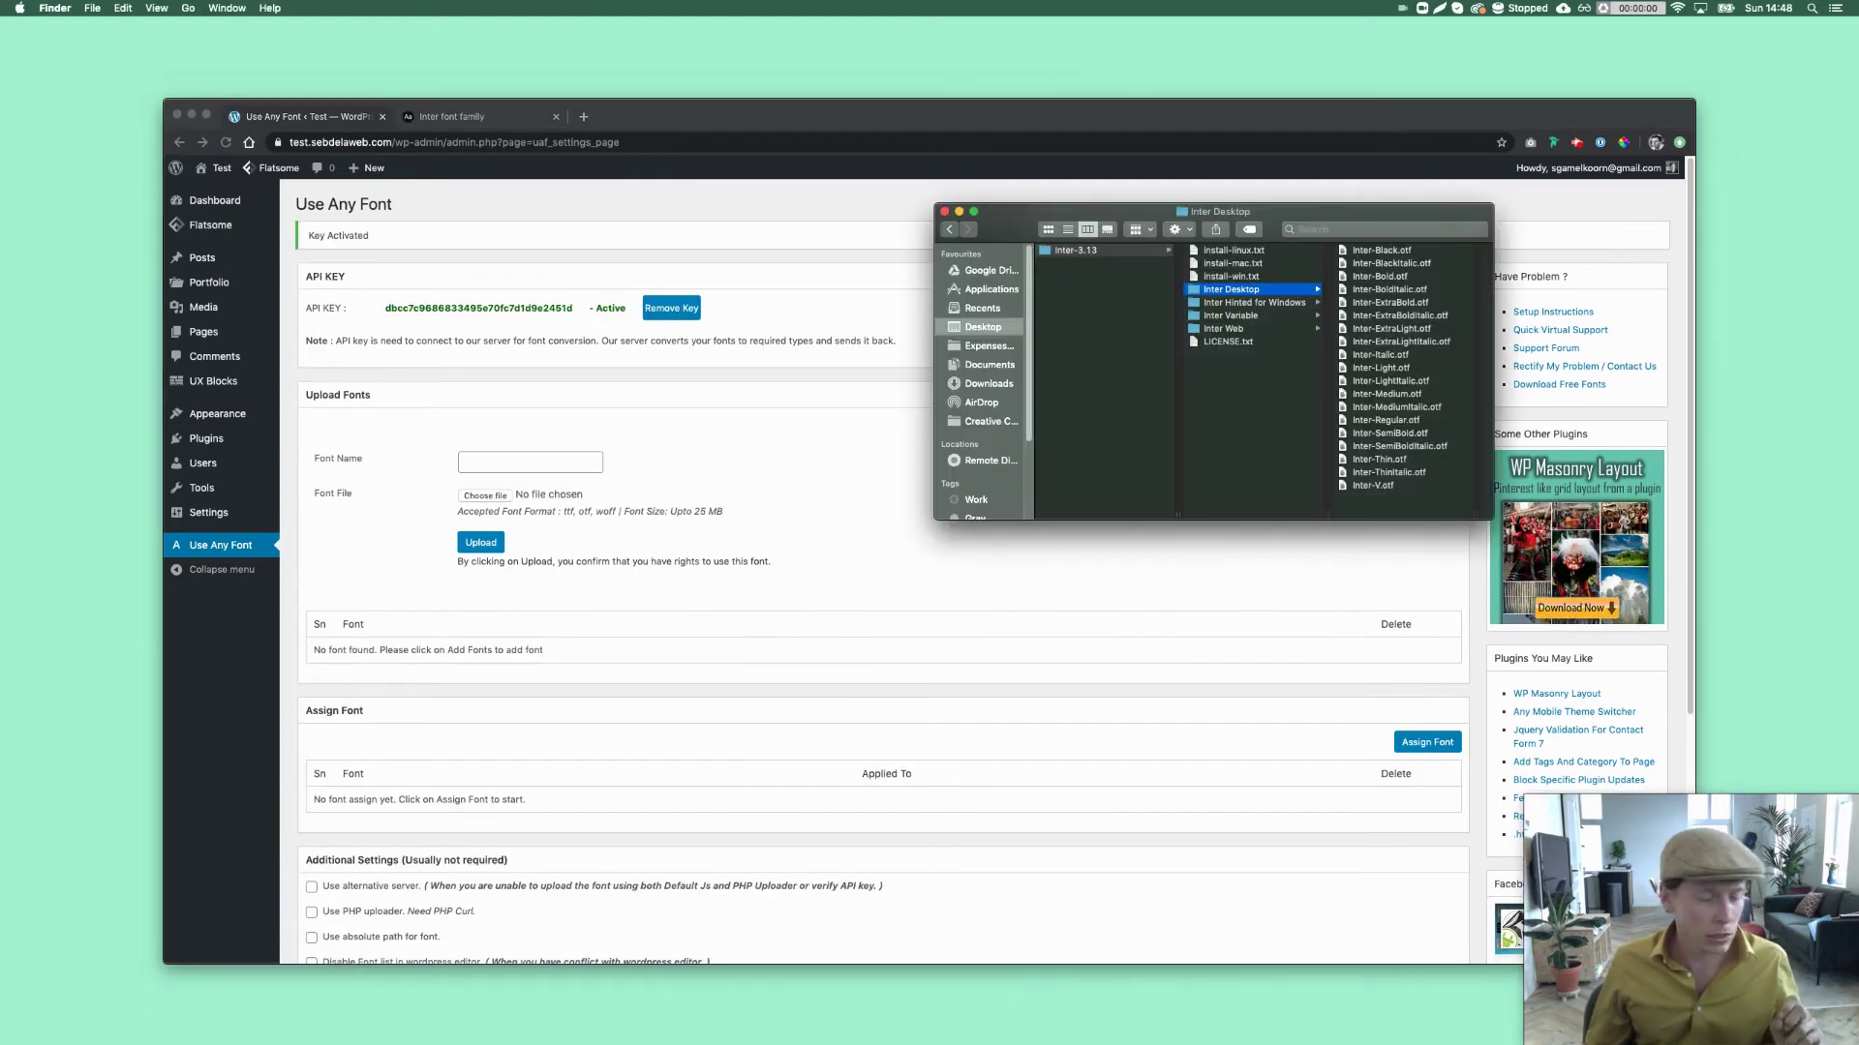
left_click(846, 477)
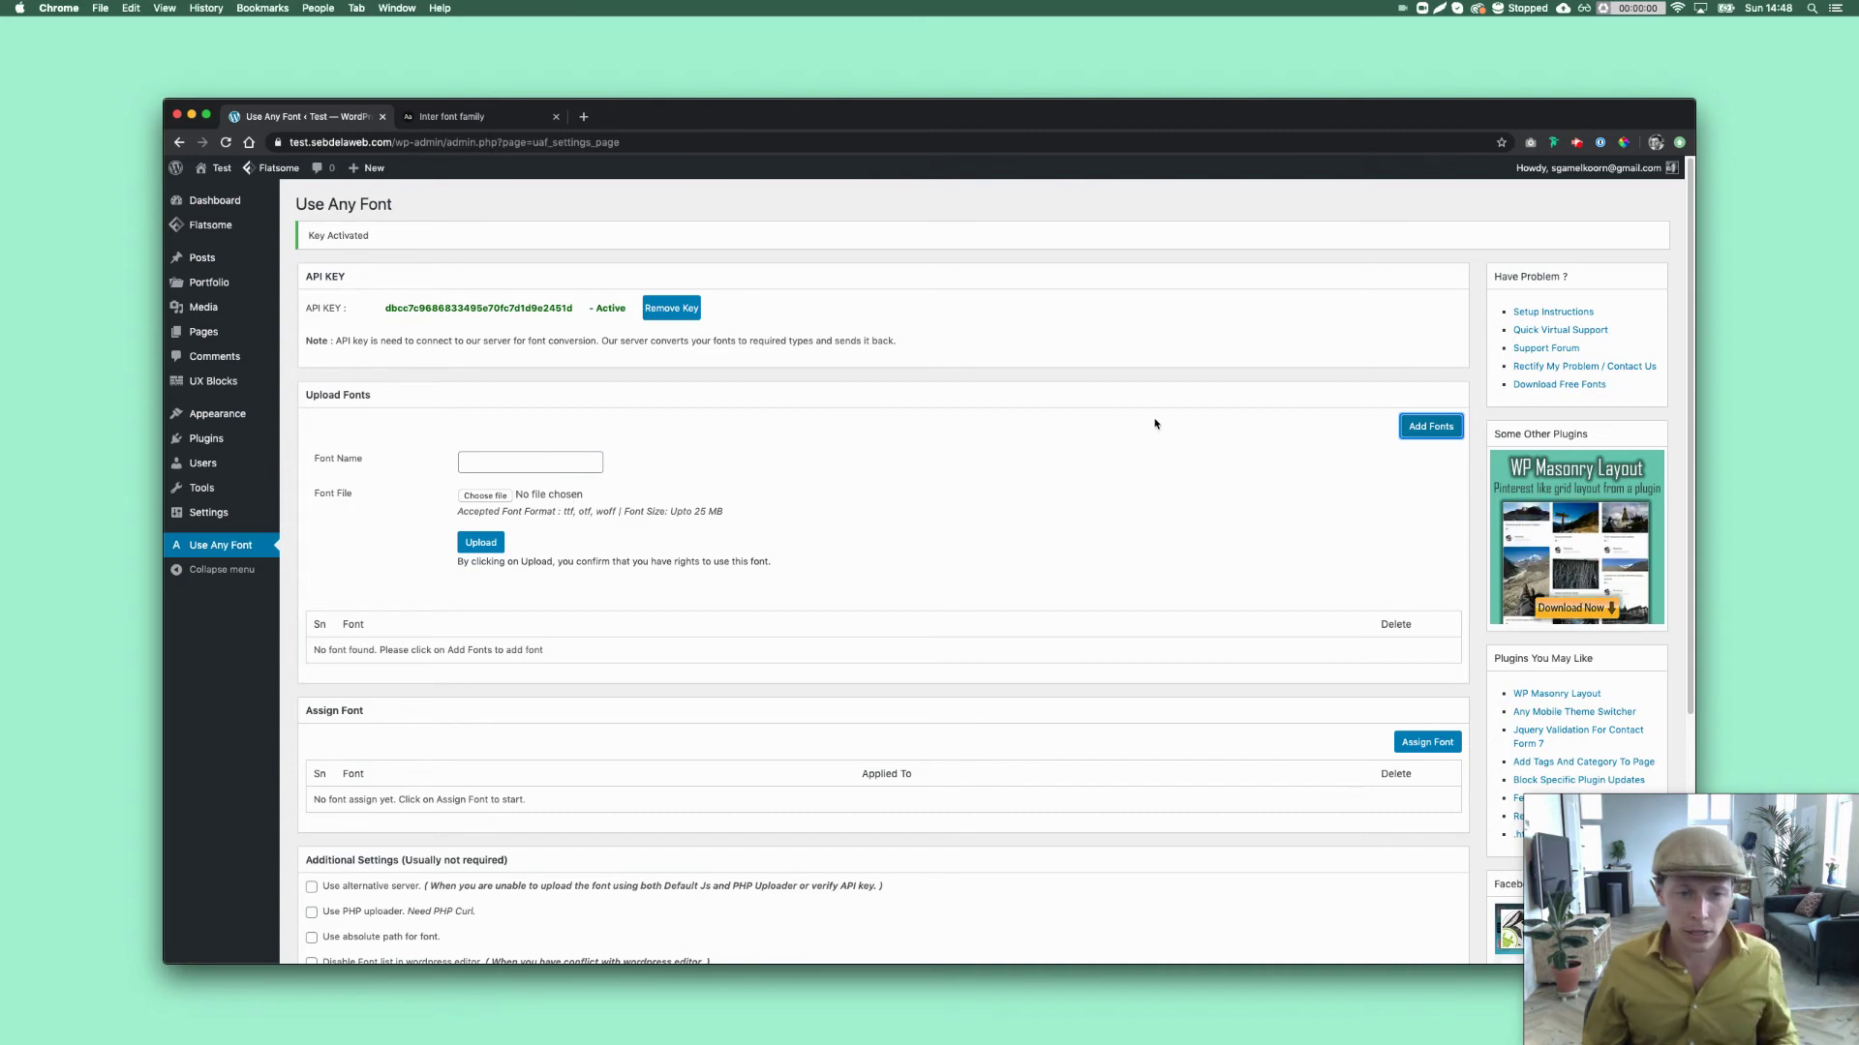
key("super+Tab")
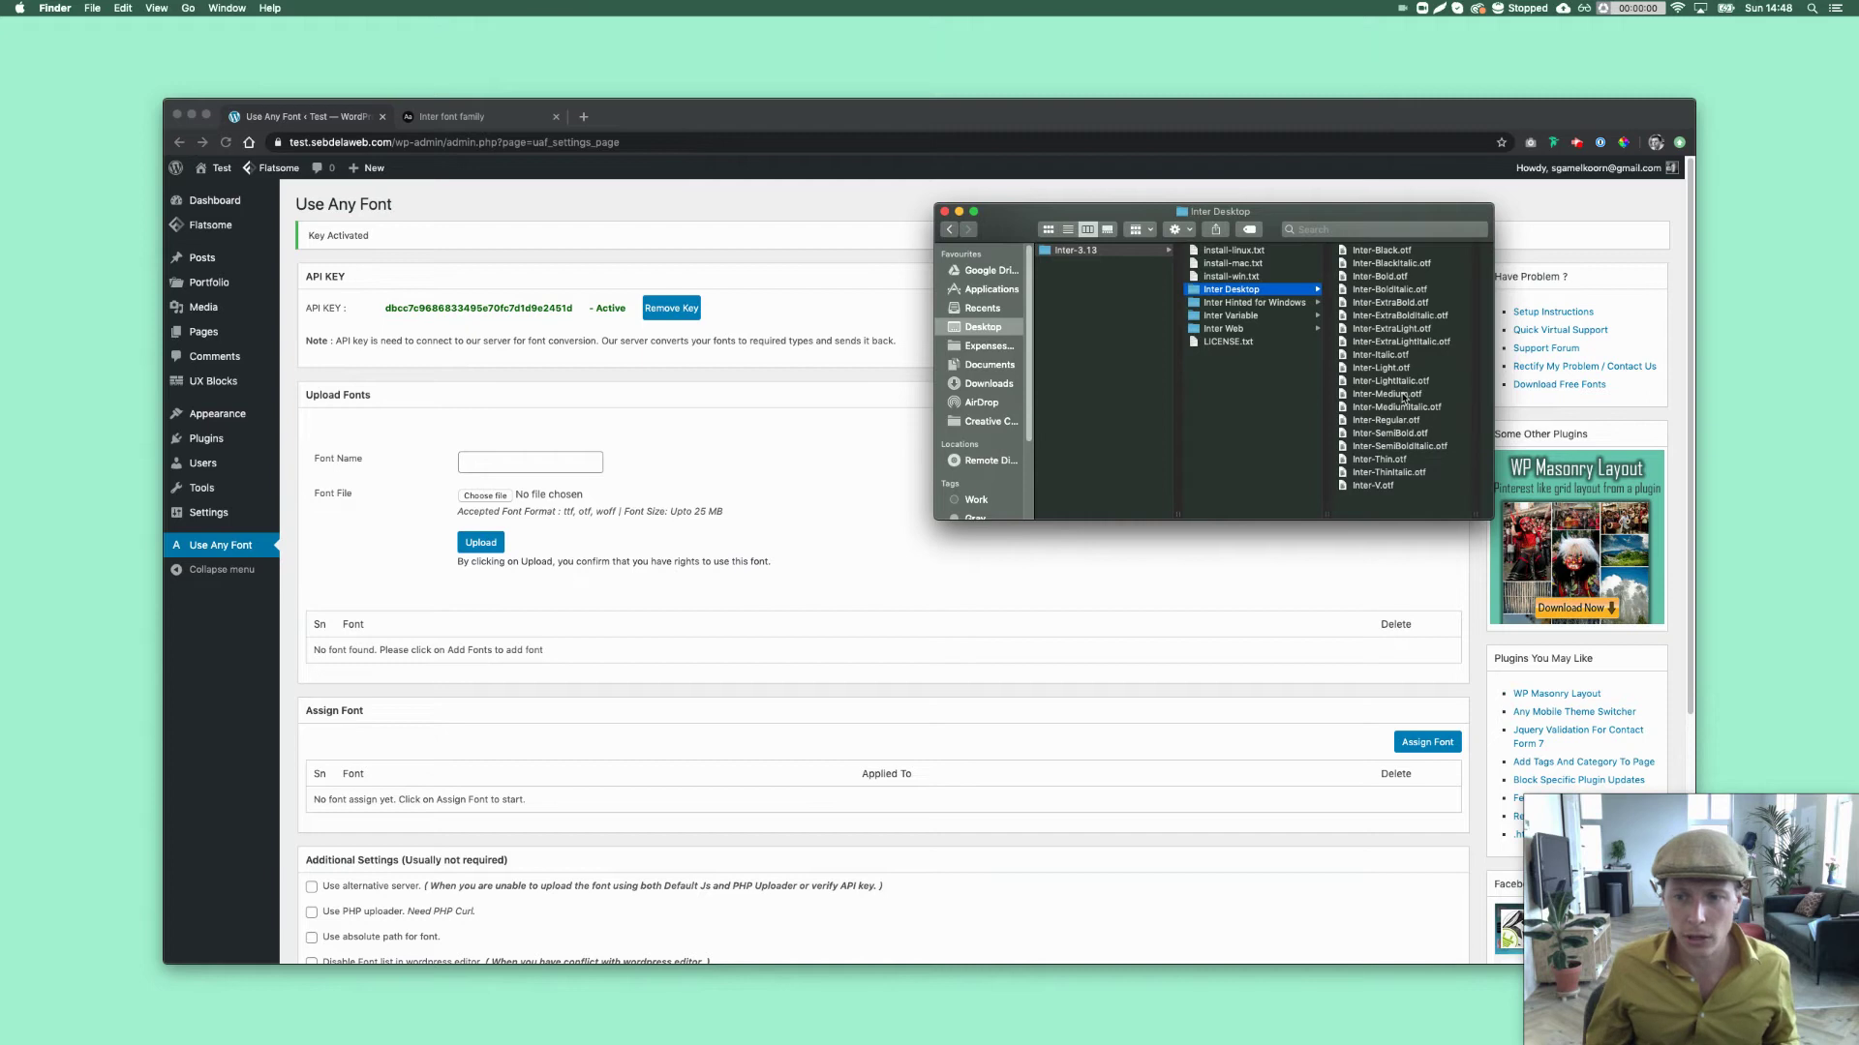
left_click_drag(1403, 397, 484, 493)
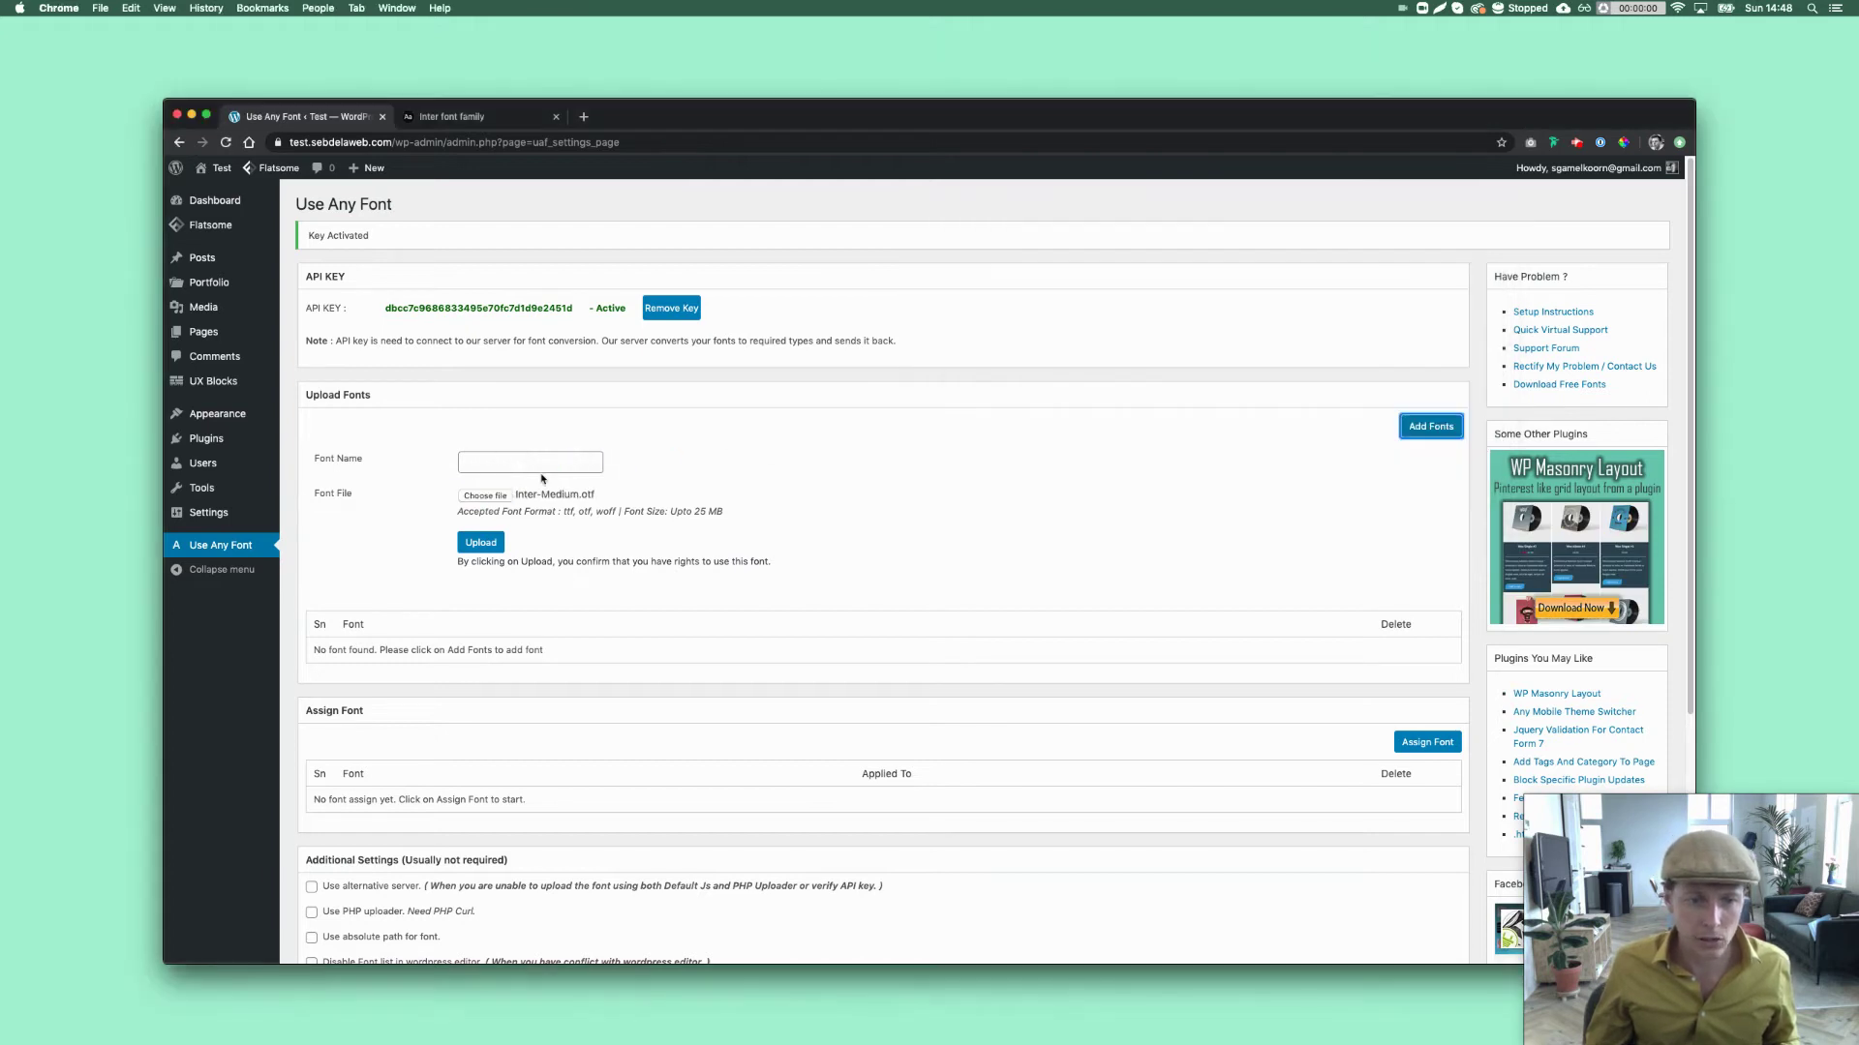
left_click(564, 461)
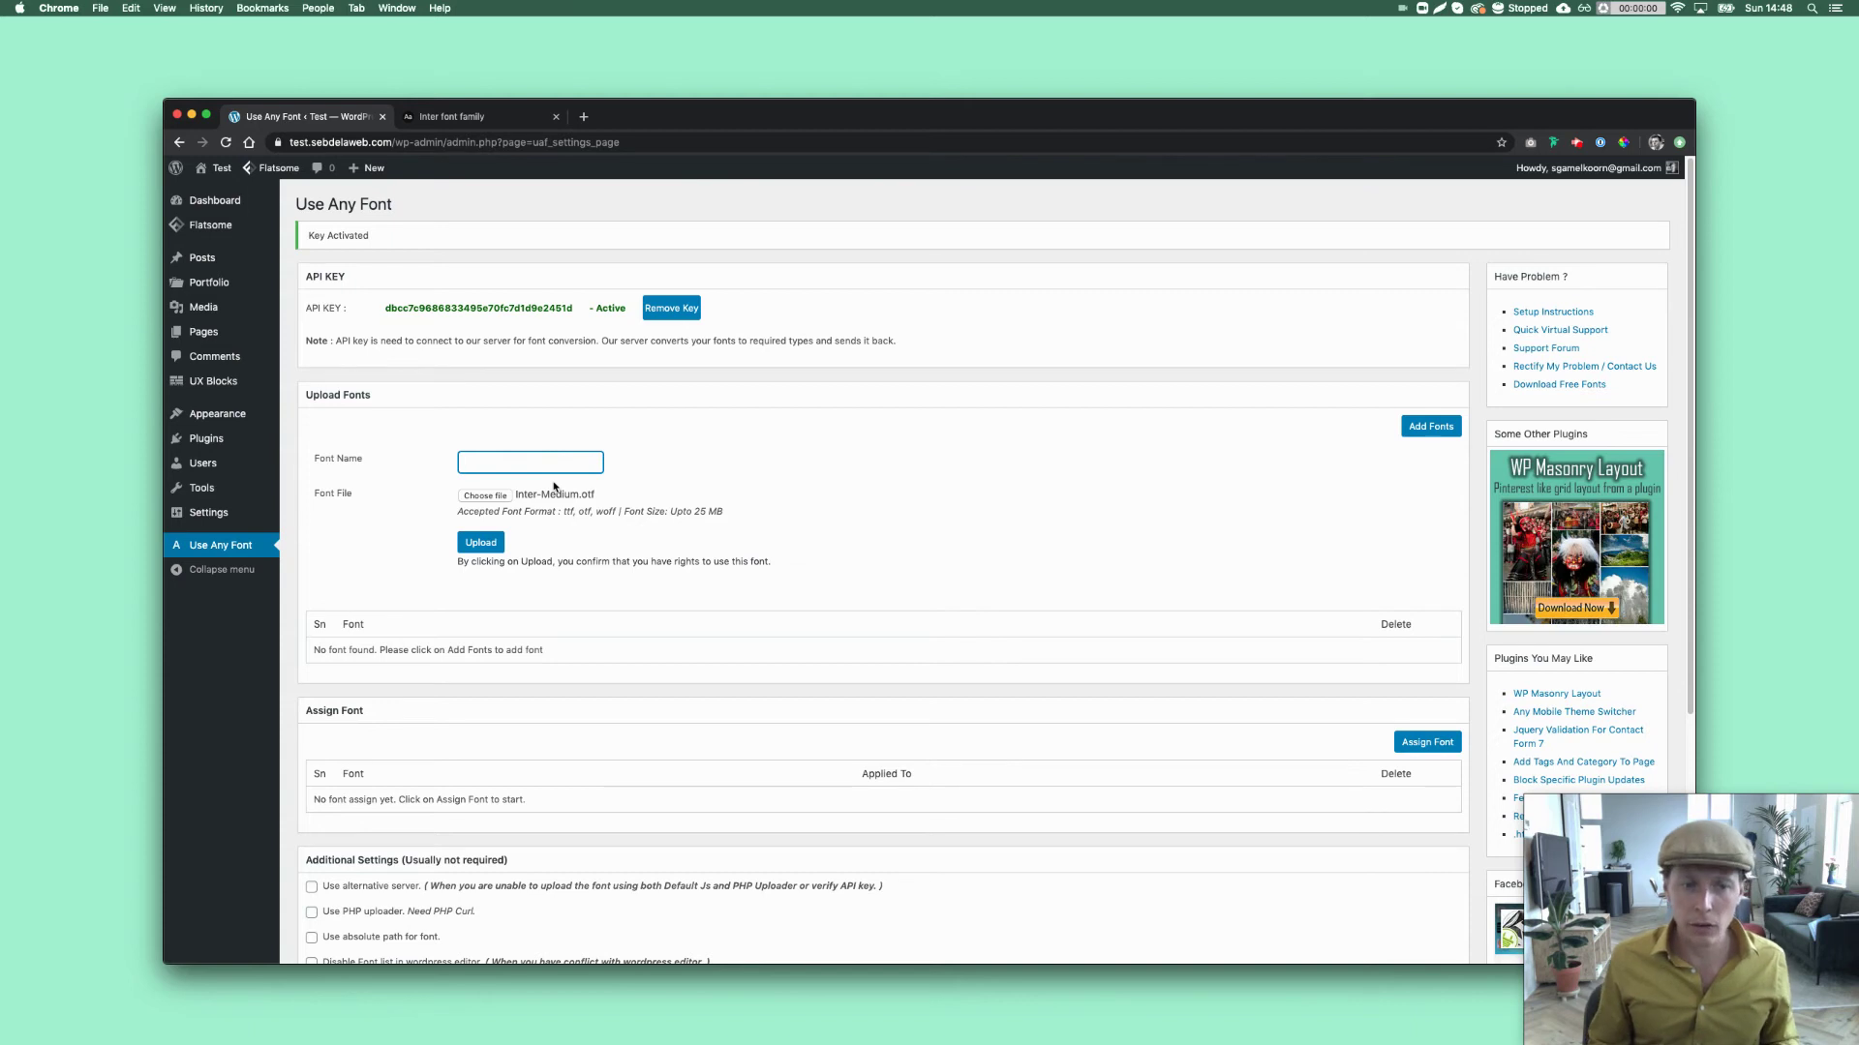
type("Inter ")
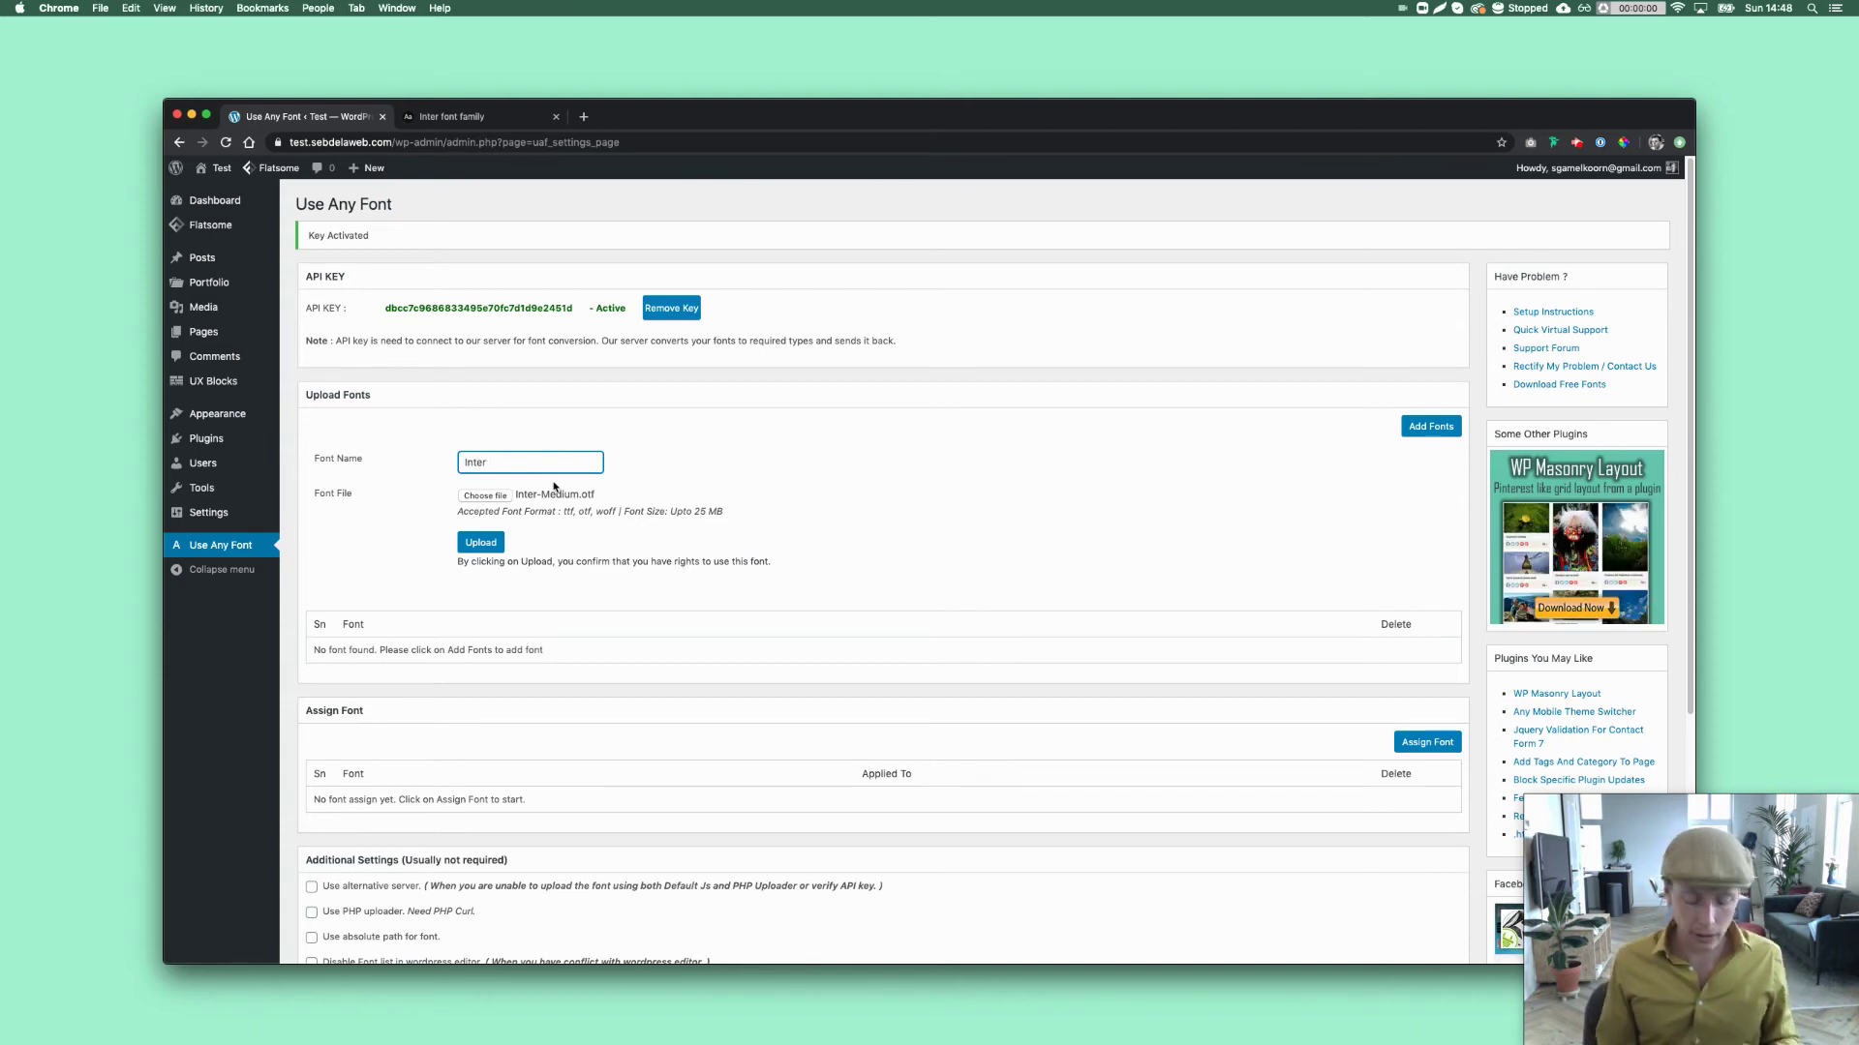
type("Medium")
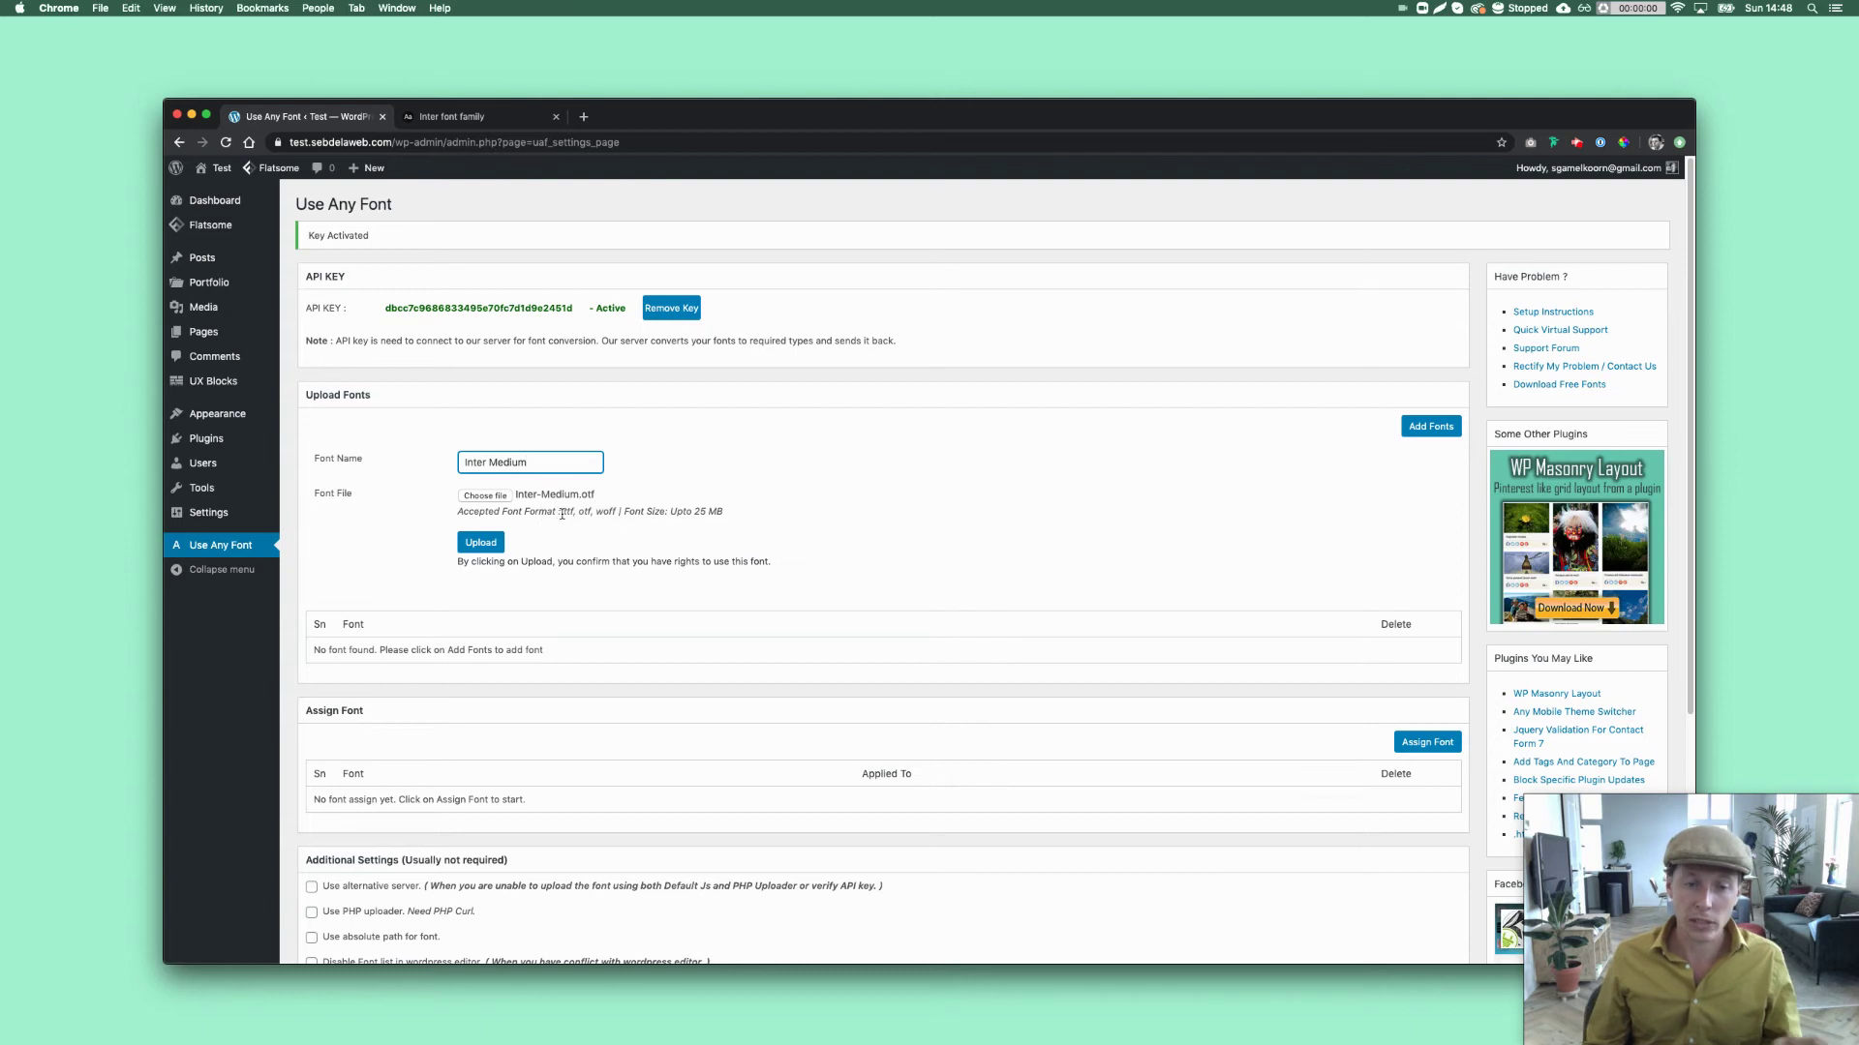
left_click(480, 544)
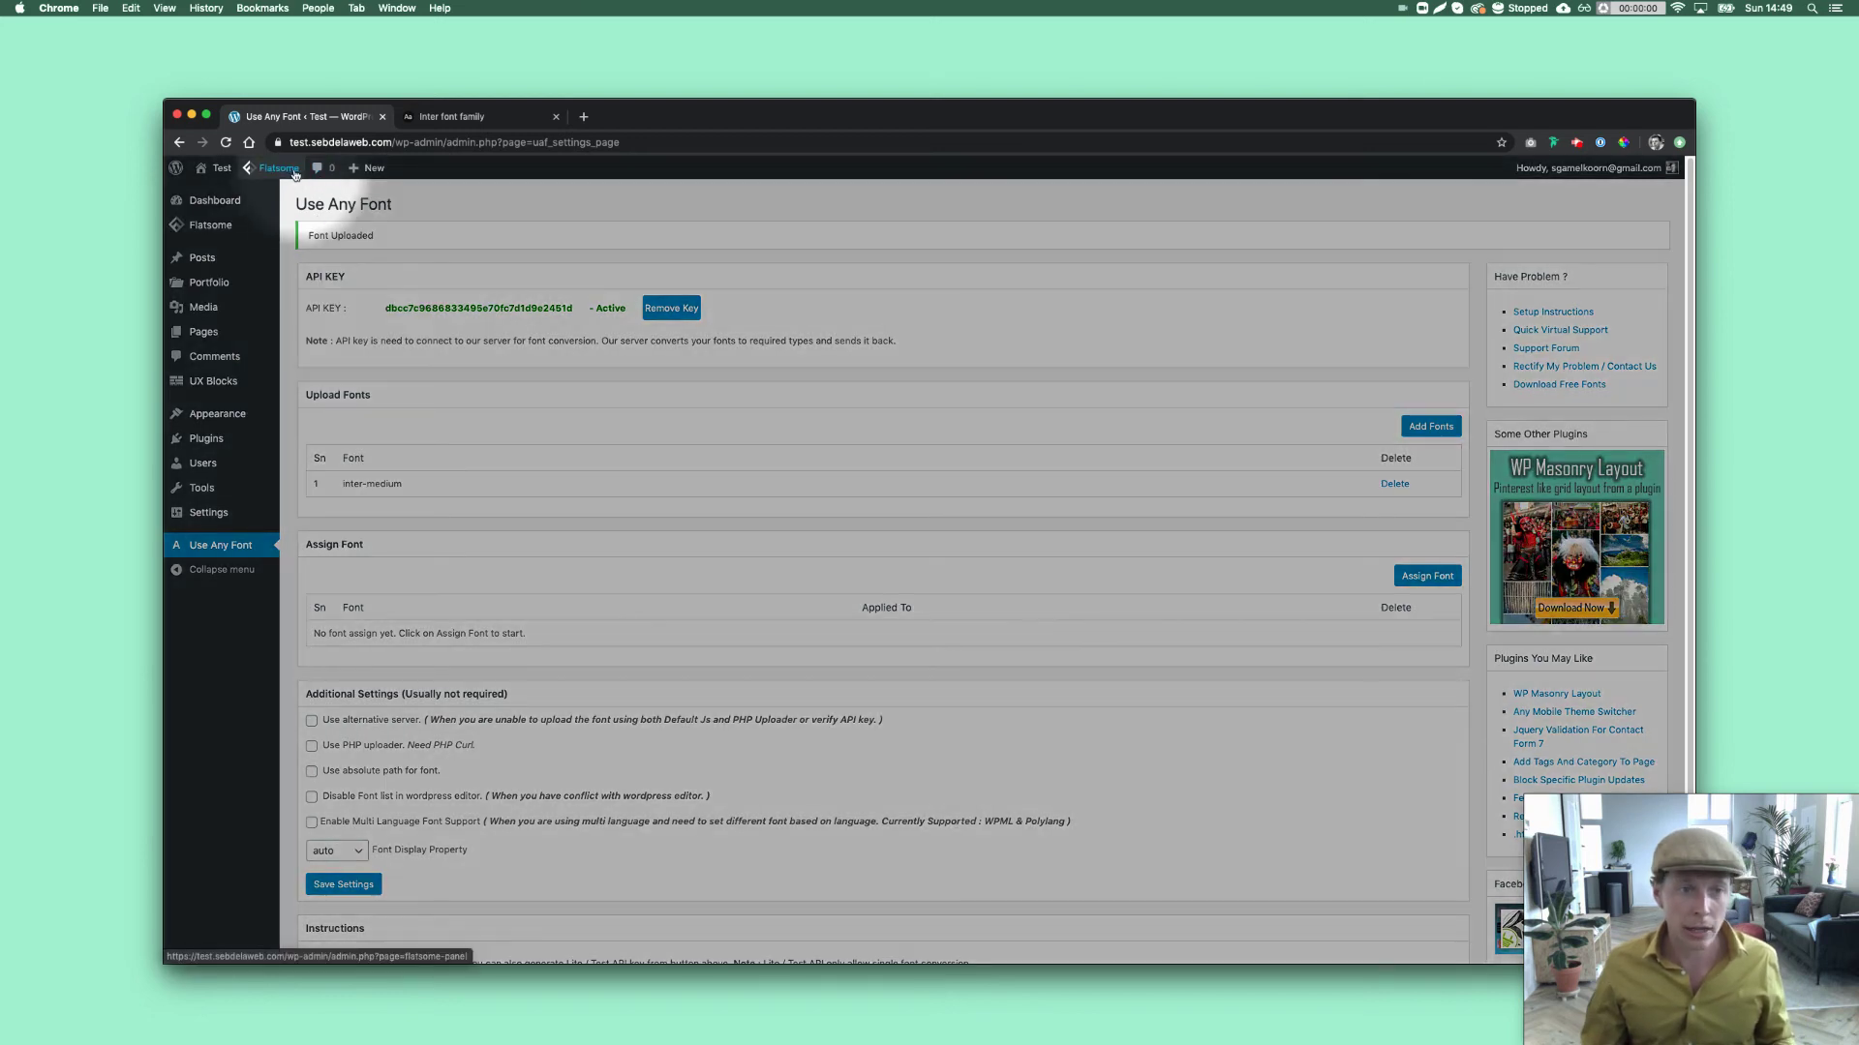
Go to Flatsome > Theme Options > Style > Typography in the Customizer.
mouse_move(281, 169)
mouse_move(306, 204)
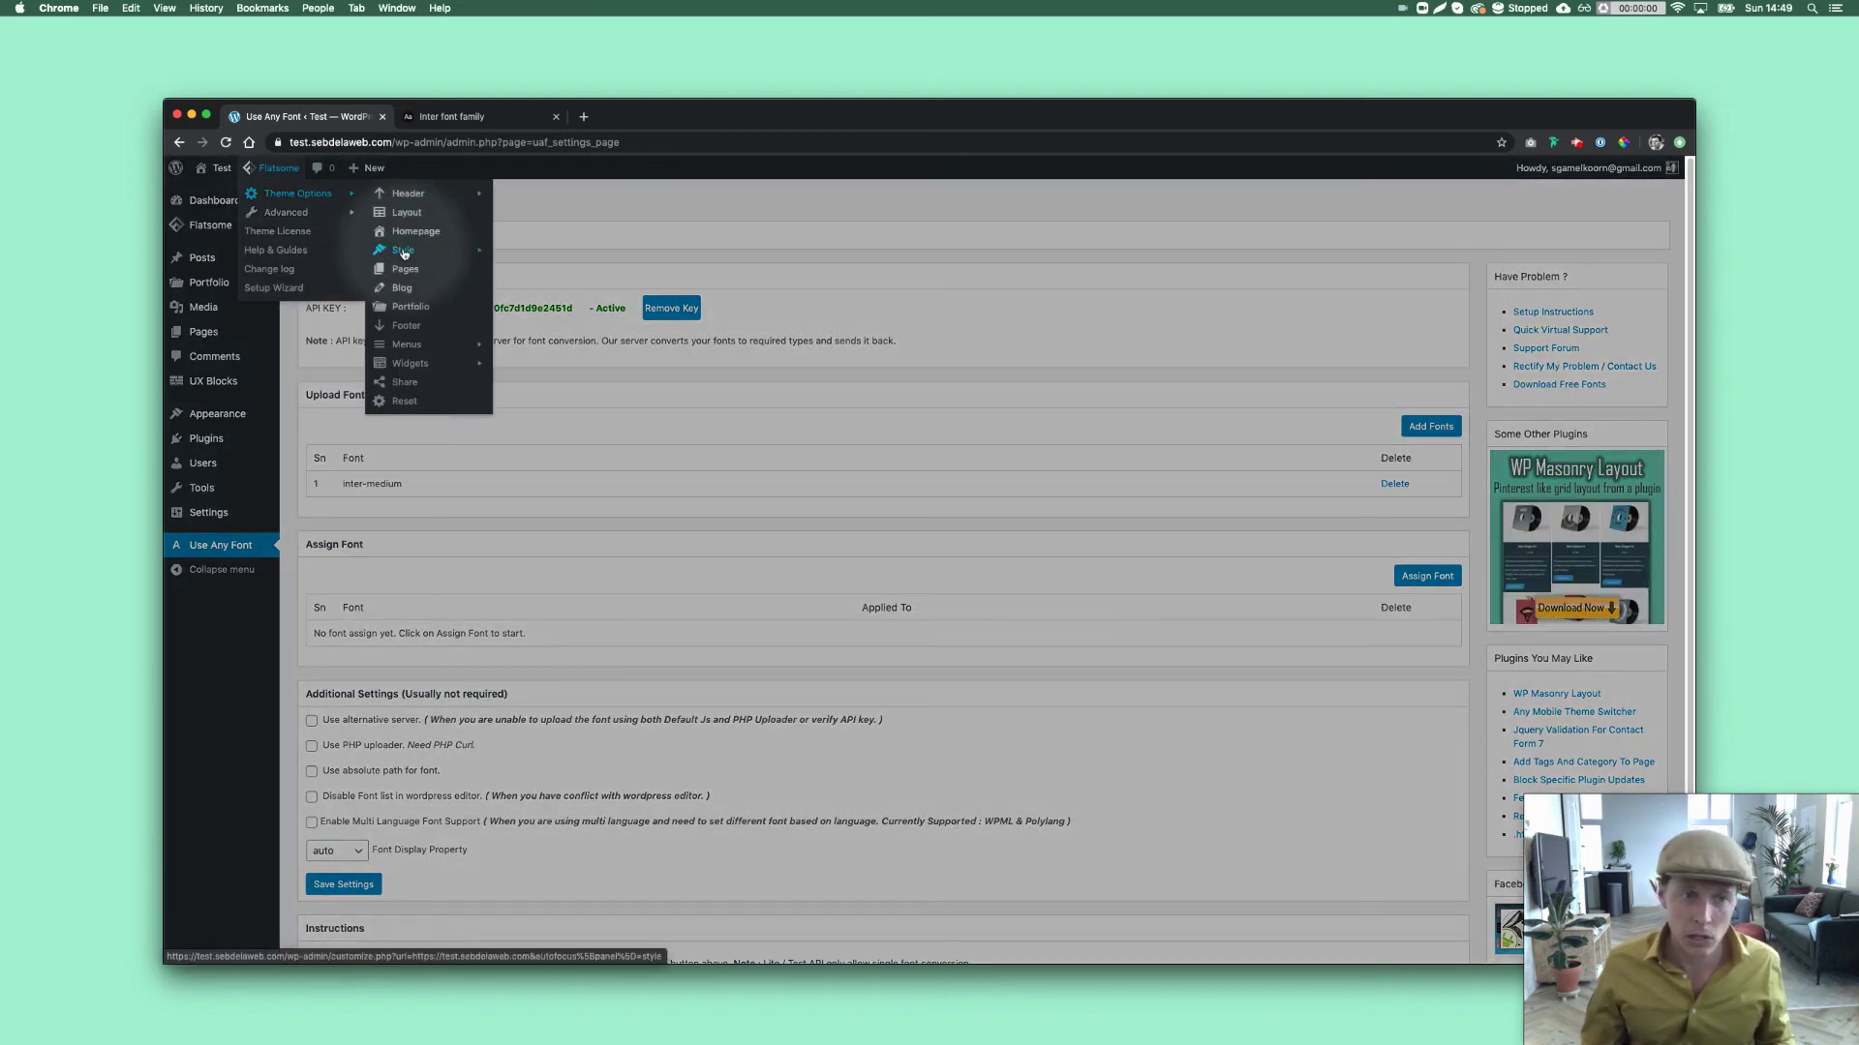
mouse_move(397, 251)
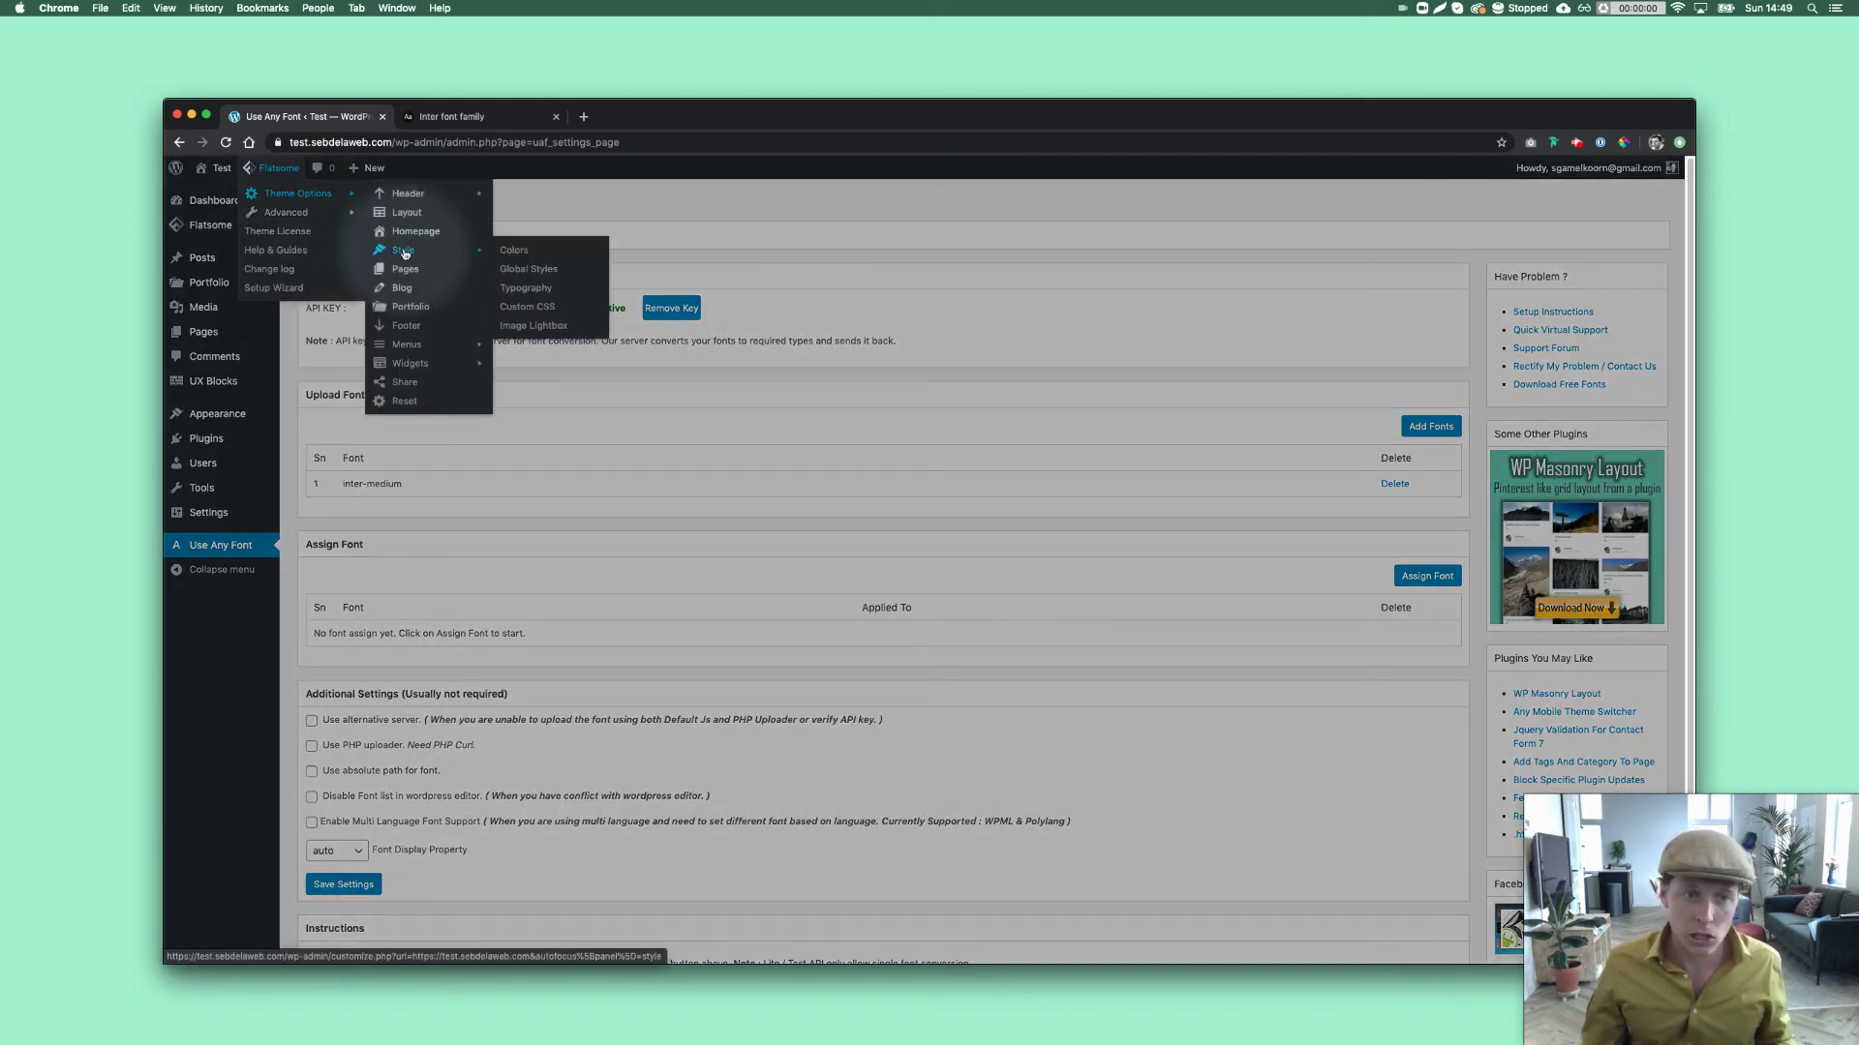
left_click(522, 290)
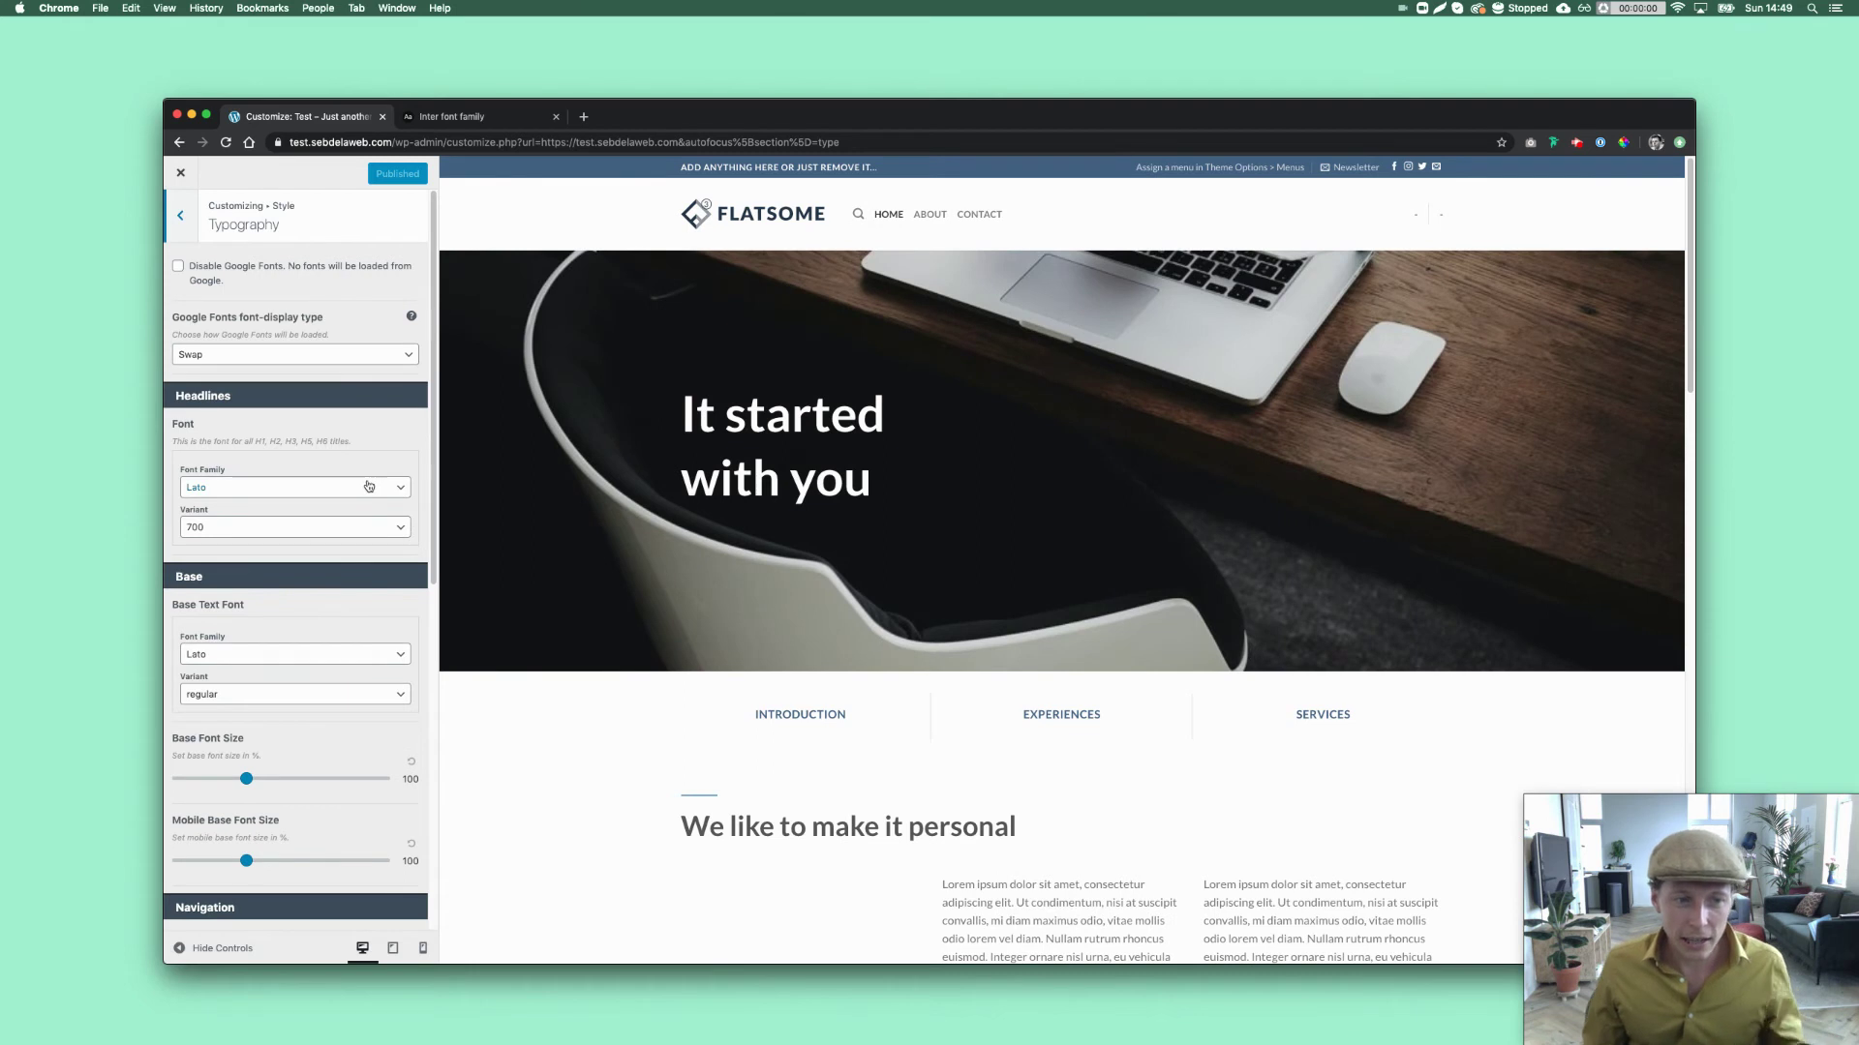
Choose 'inter-medium [Use Any Font]' as the Headlines font family and highlight the hero headline.
left_click(348, 492)
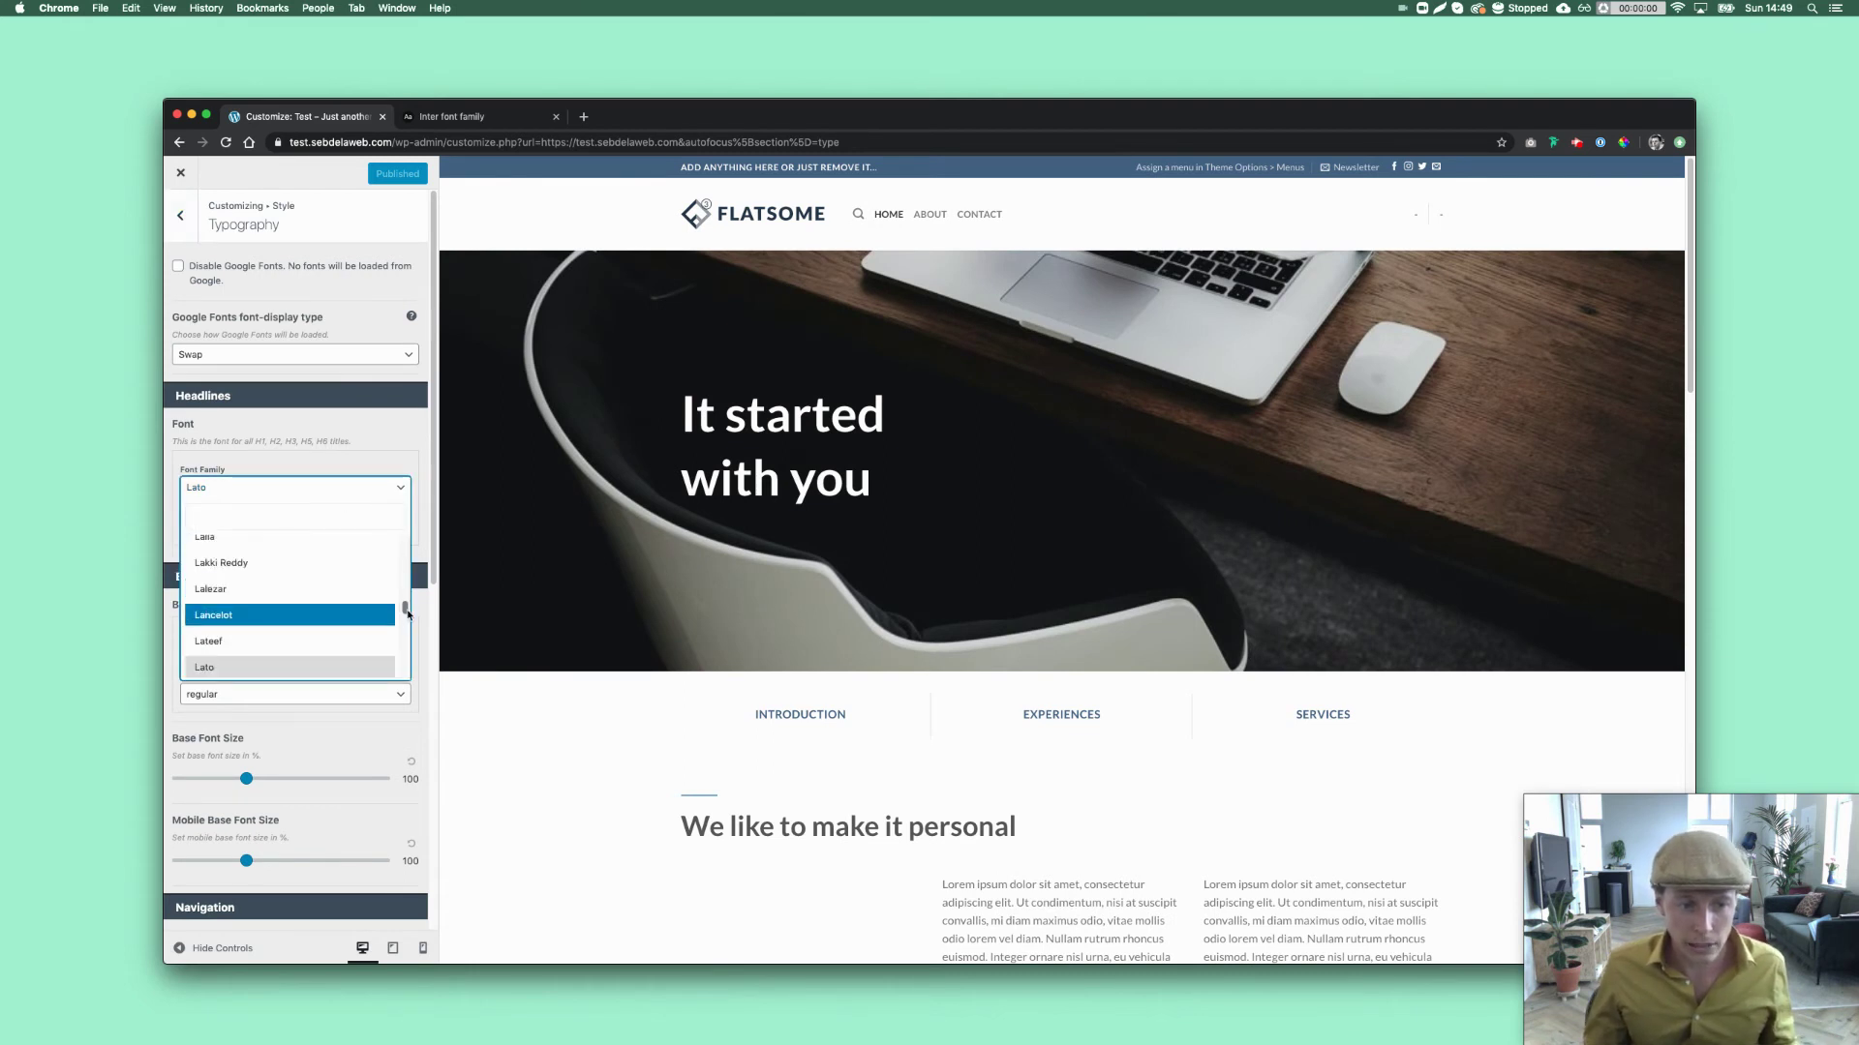
scroll(405, 608, "up", 20)
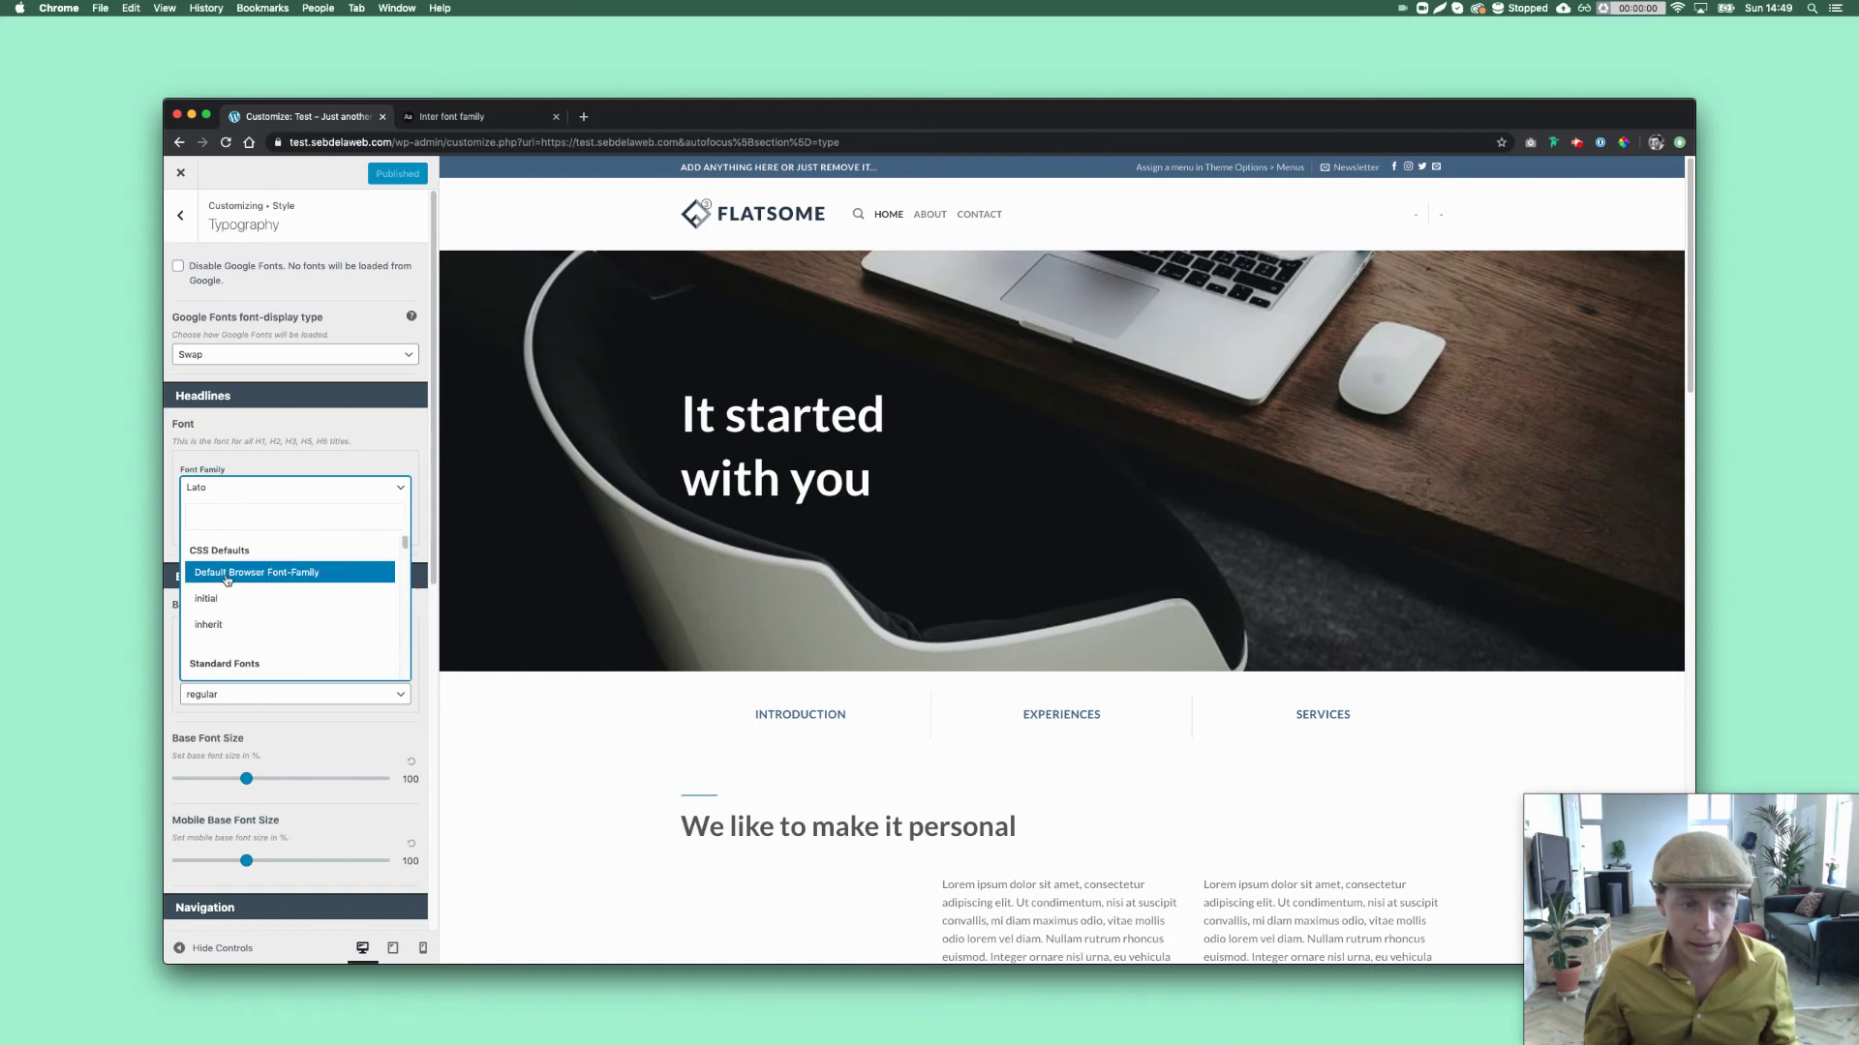
scroll(273, 618, "down", 3)
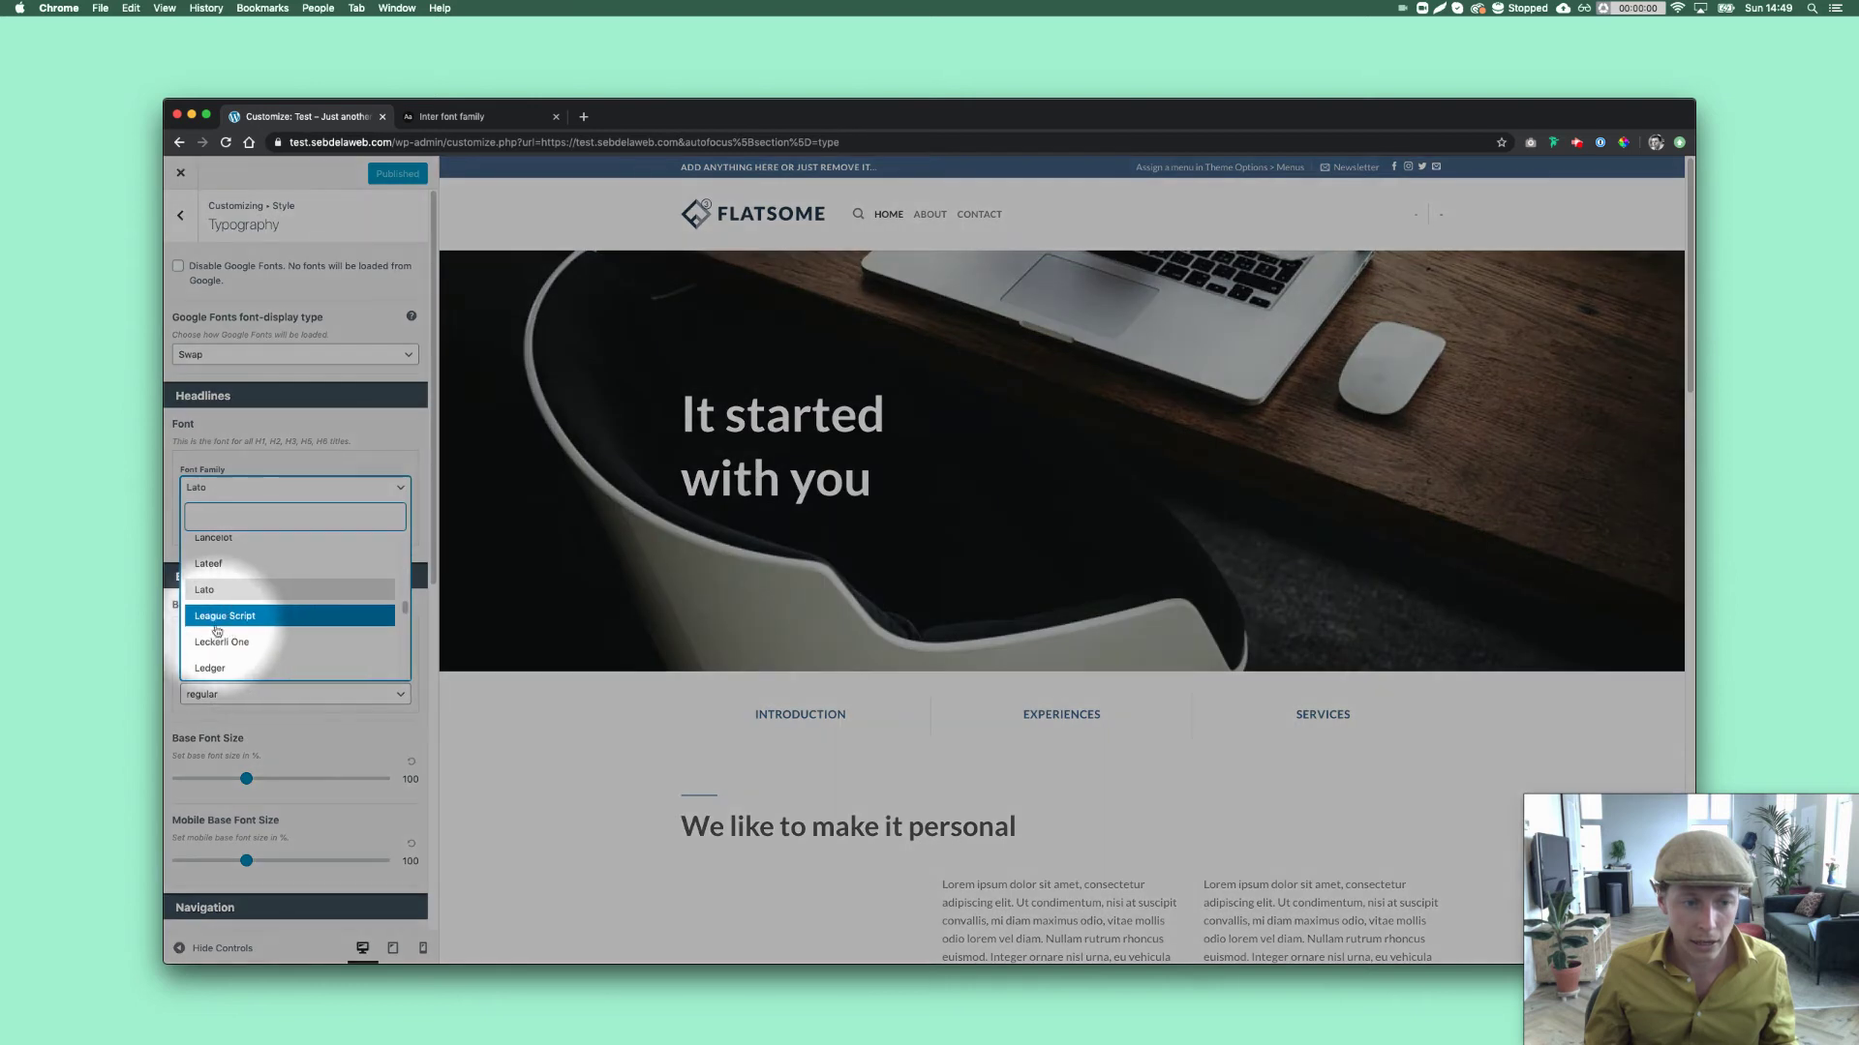
left_click(213, 517)
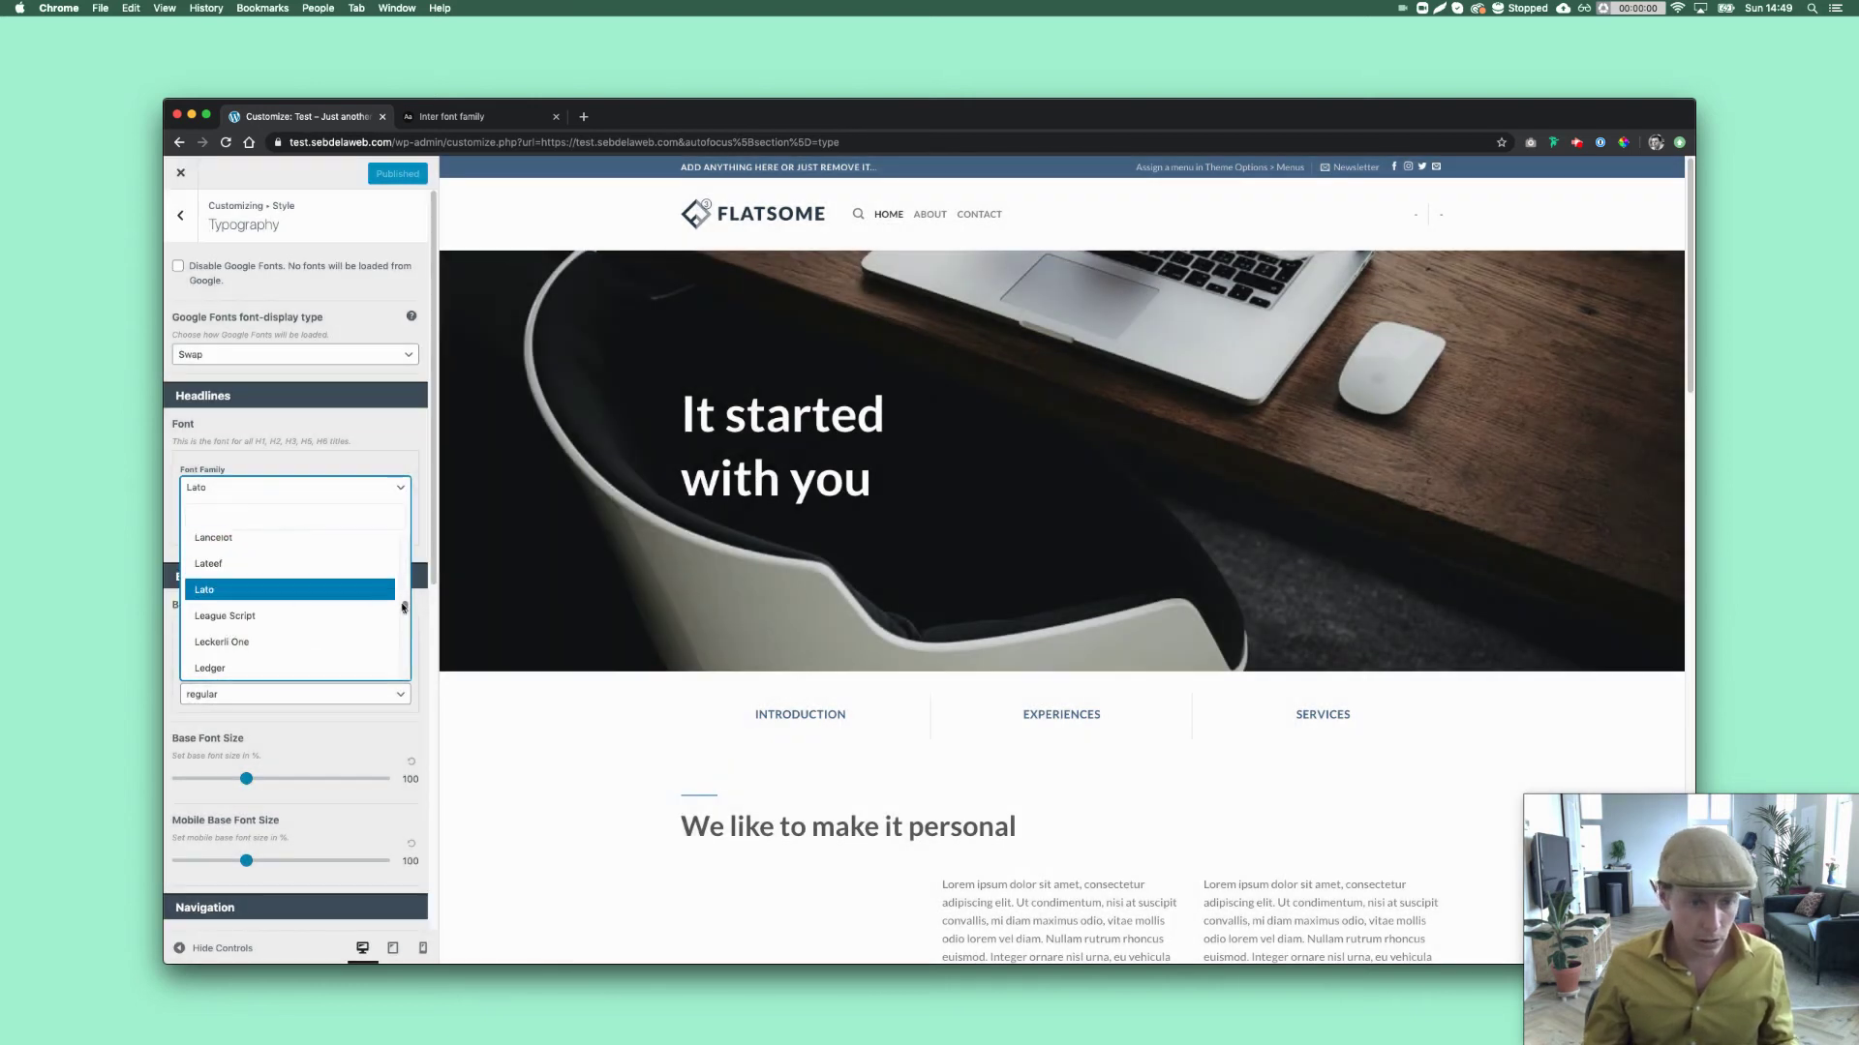
left_click_drag(405, 606, 398, 535)
scroll(291, 600, "down", 3)
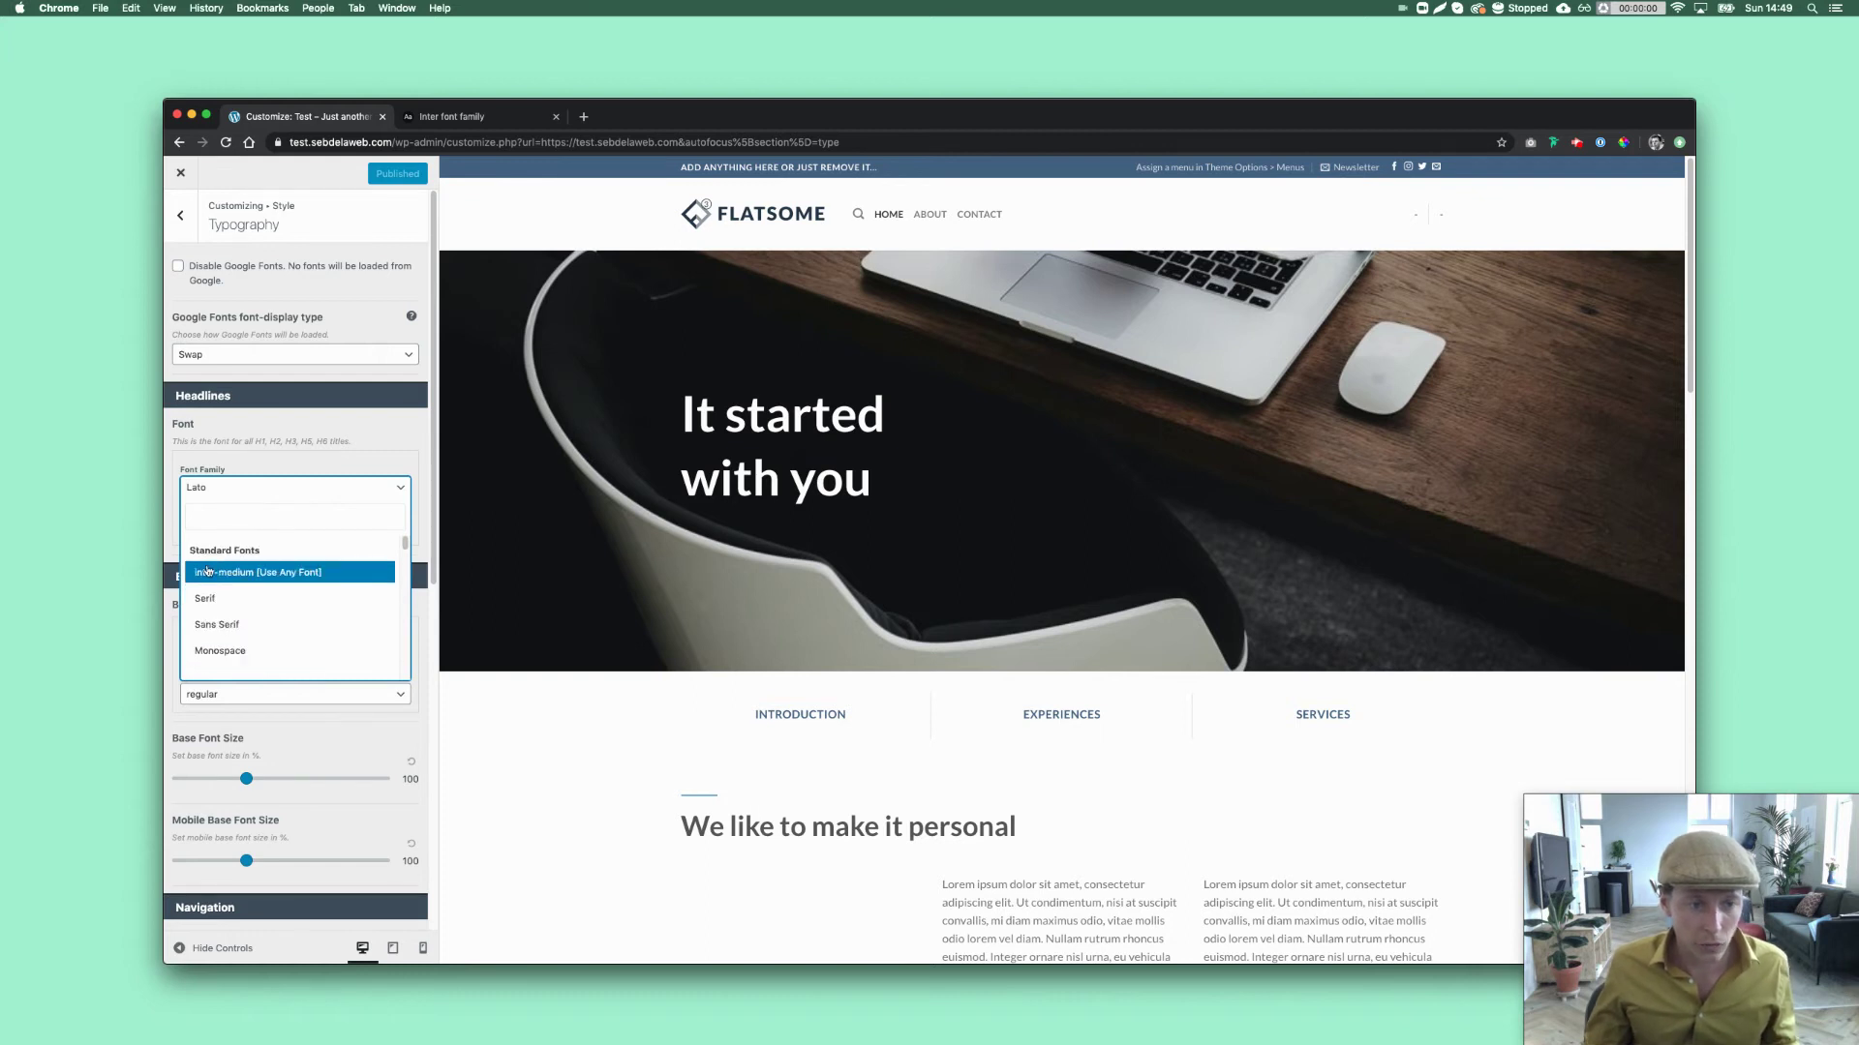
left_click(225, 575)
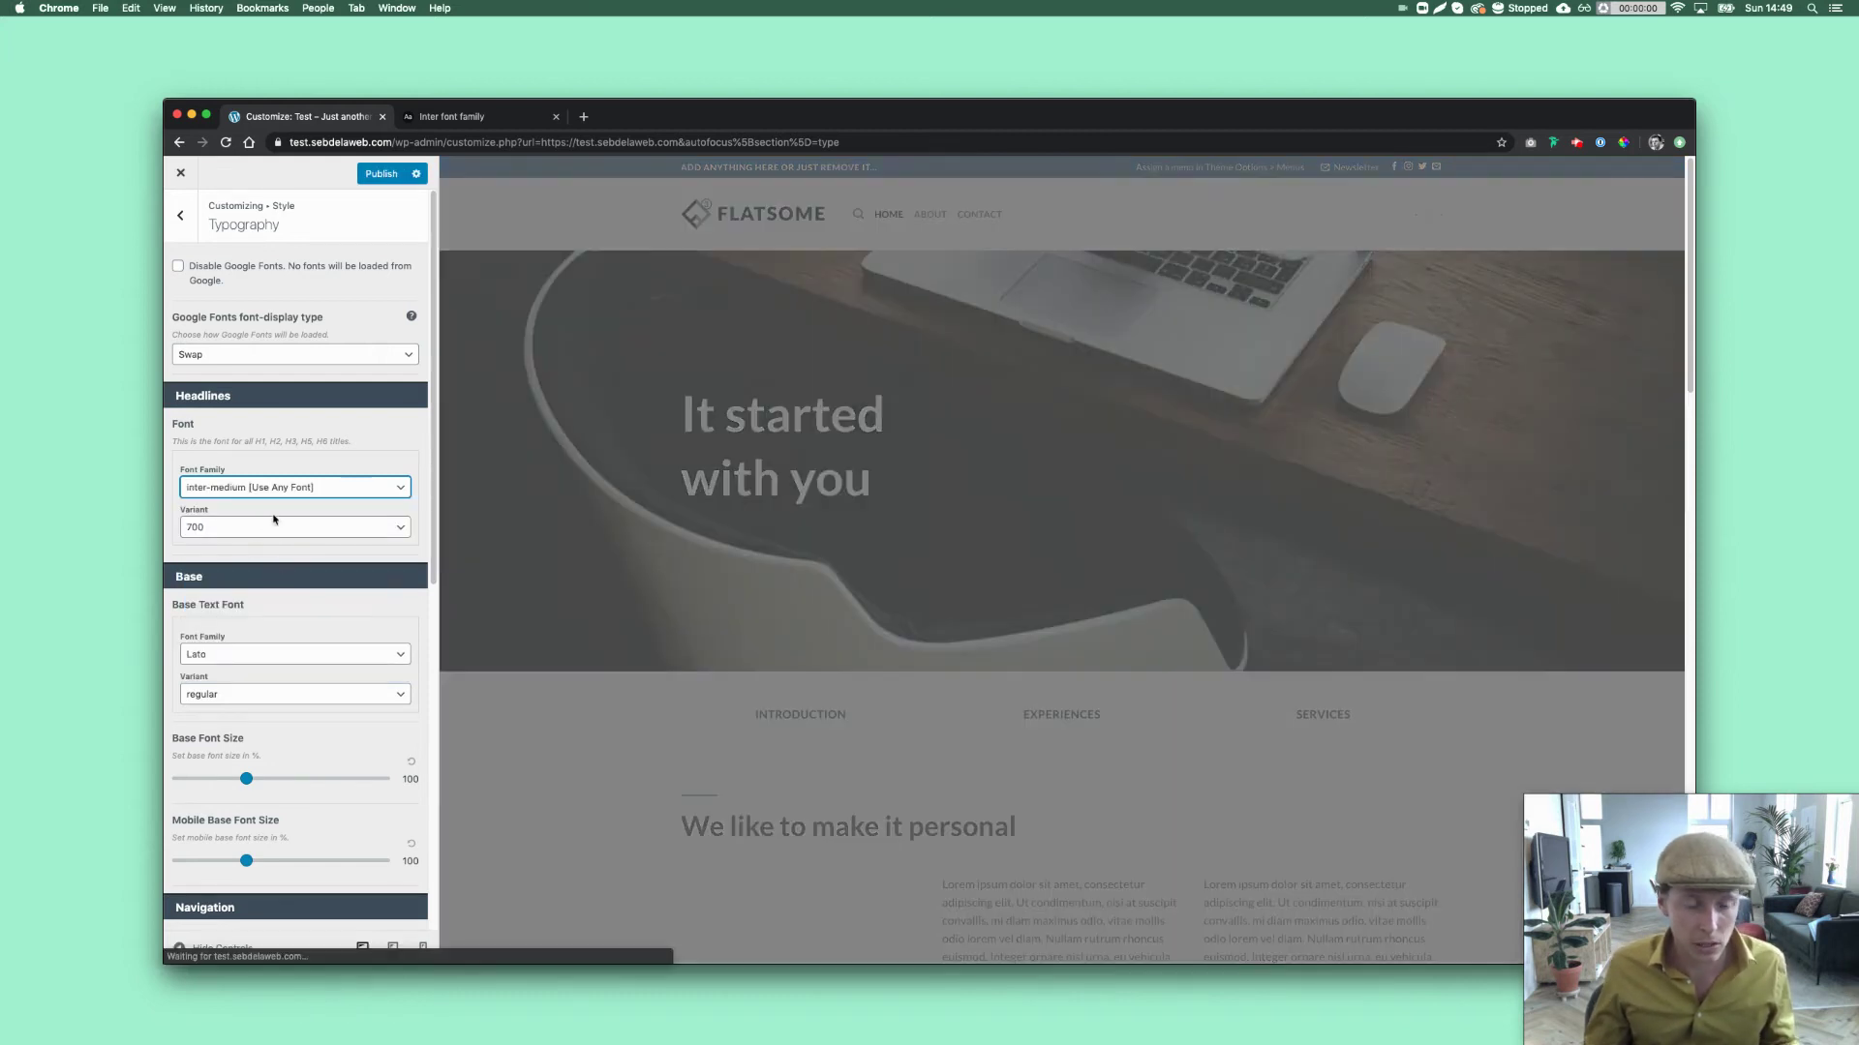
left_click_drag(891, 485, 687, 402)
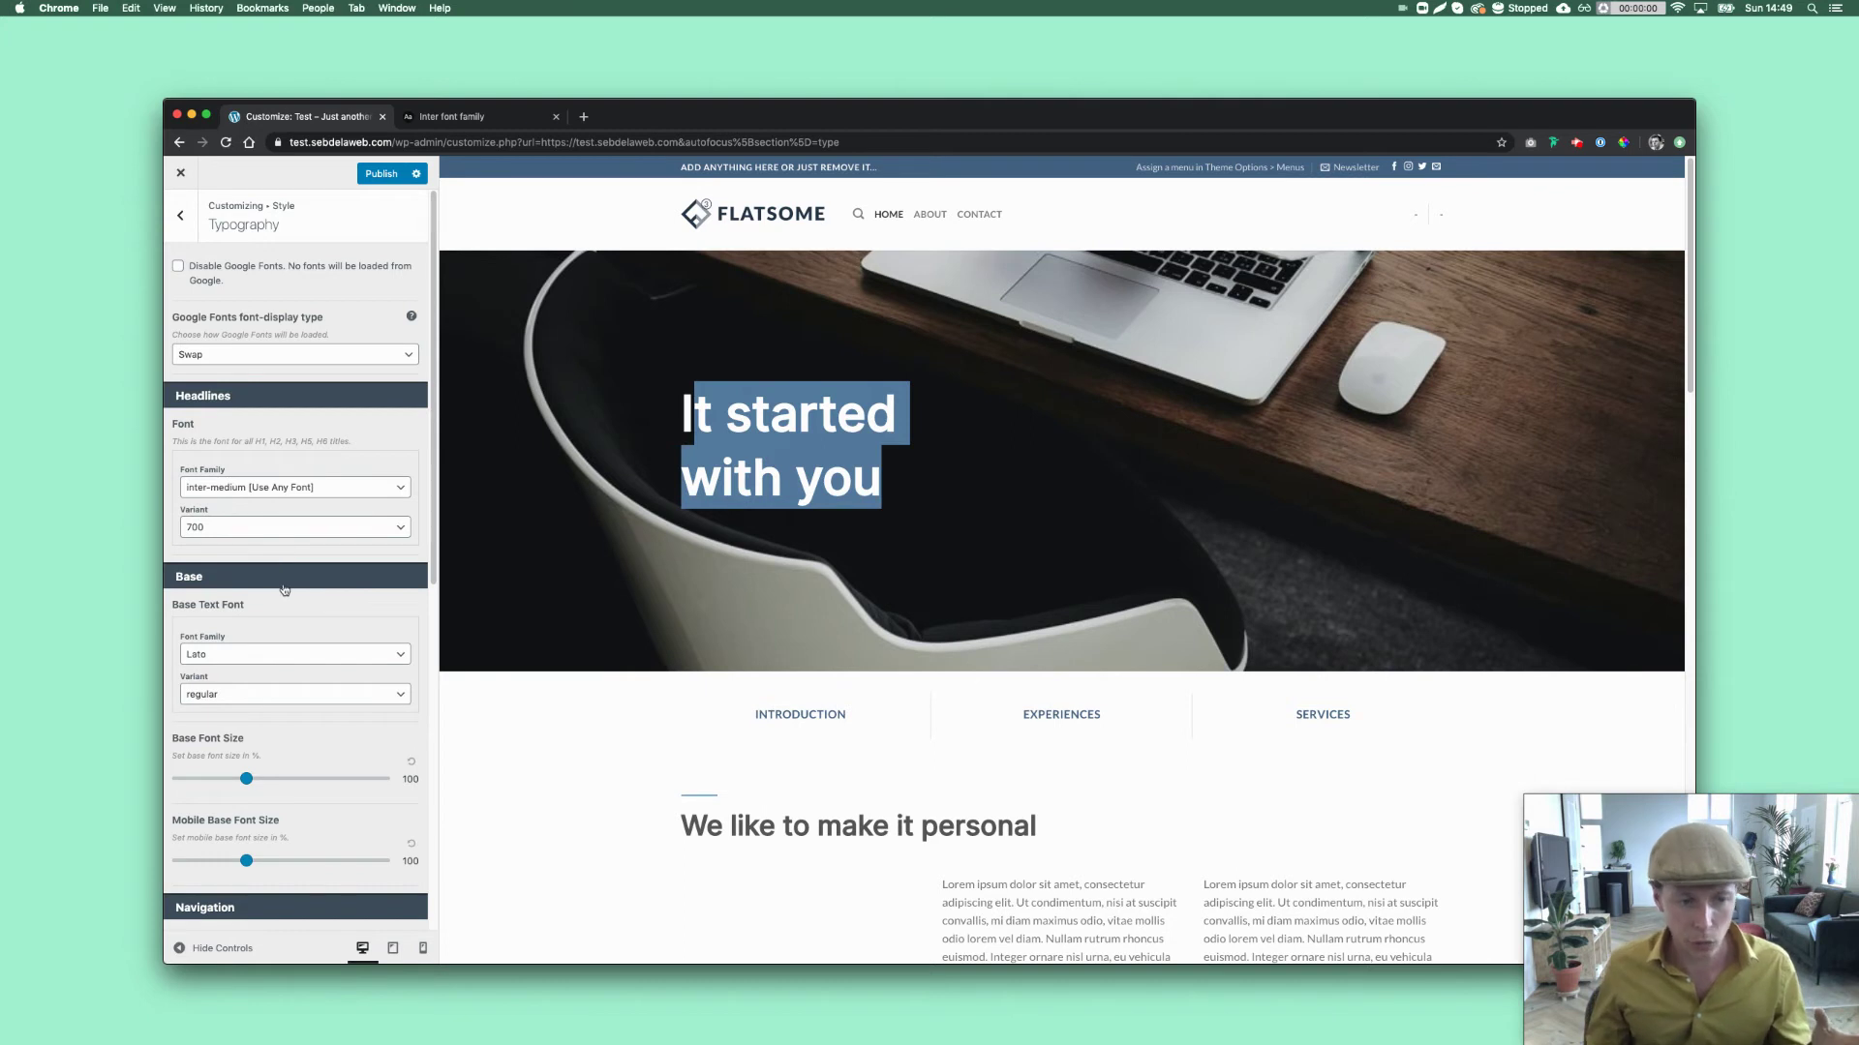
Set both the Base and Navigation font families to inter-medium.
left_click(300, 656)
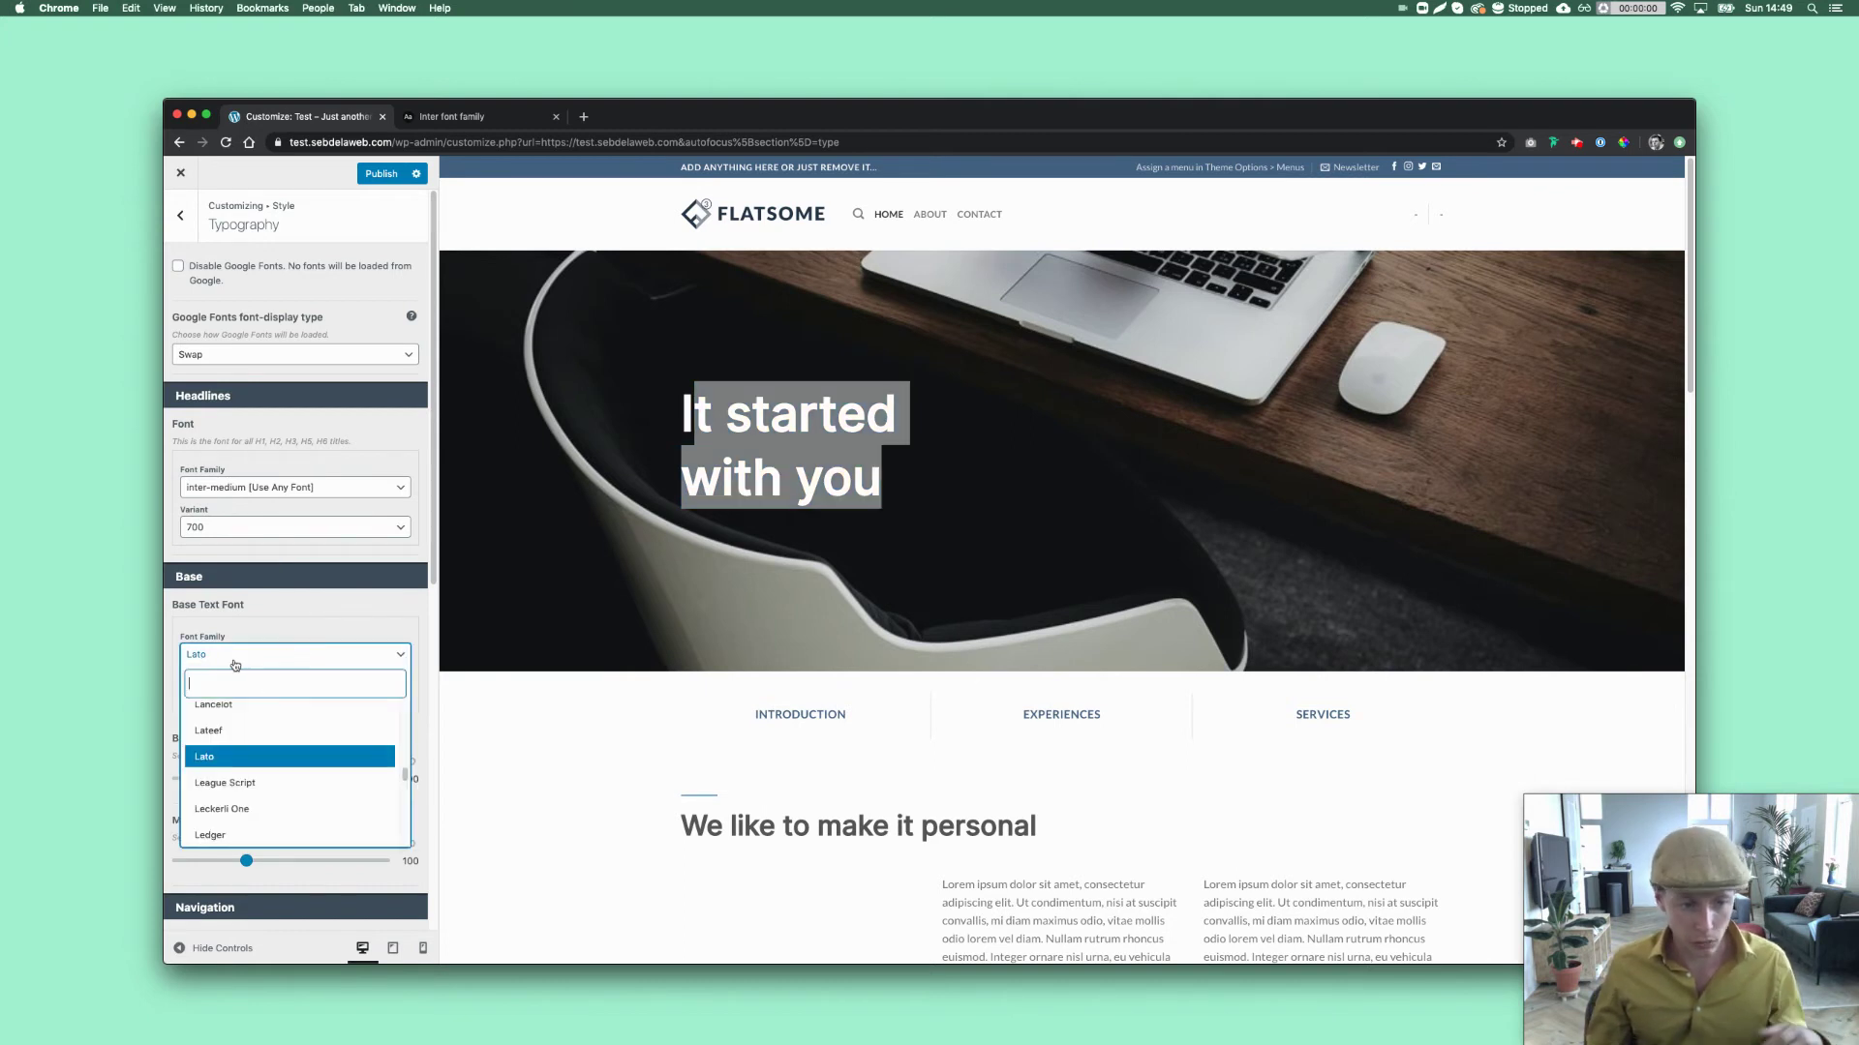
type("inter-medium")
key("Return")
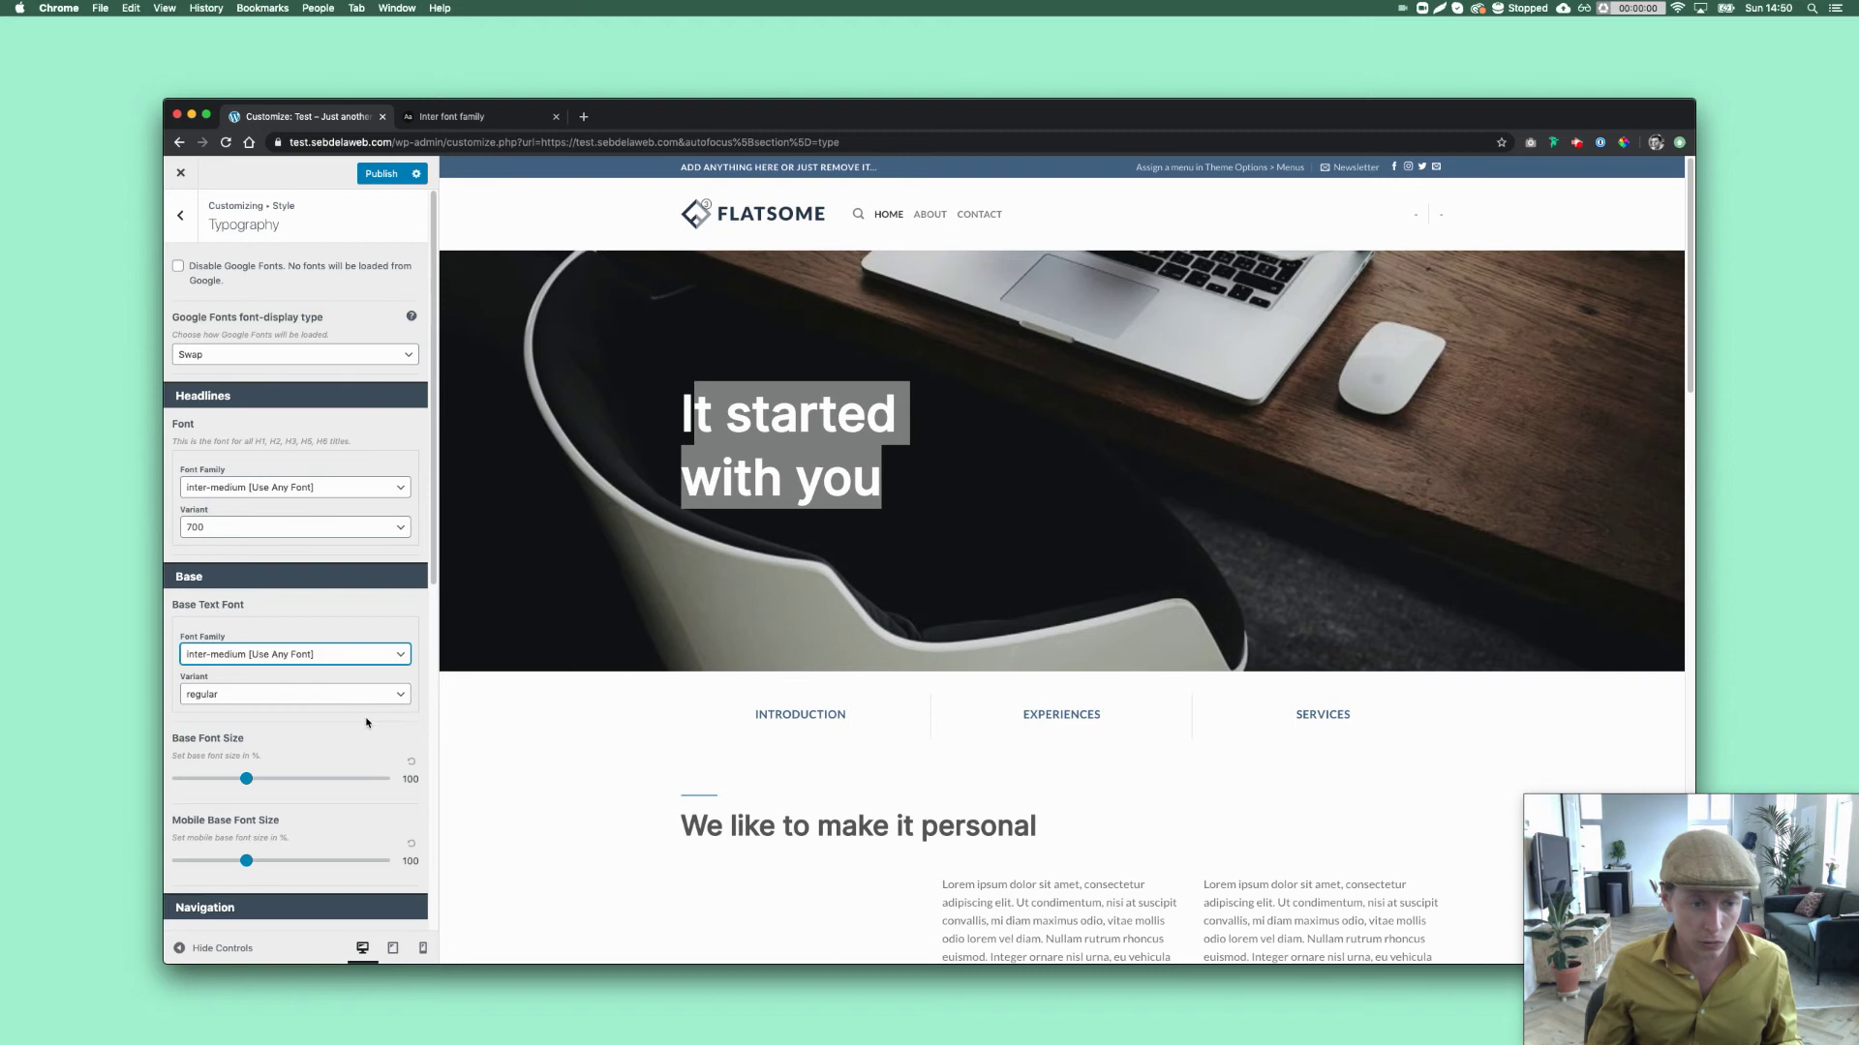
scroll(353, 696, "down", 3)
left_click(334, 690)
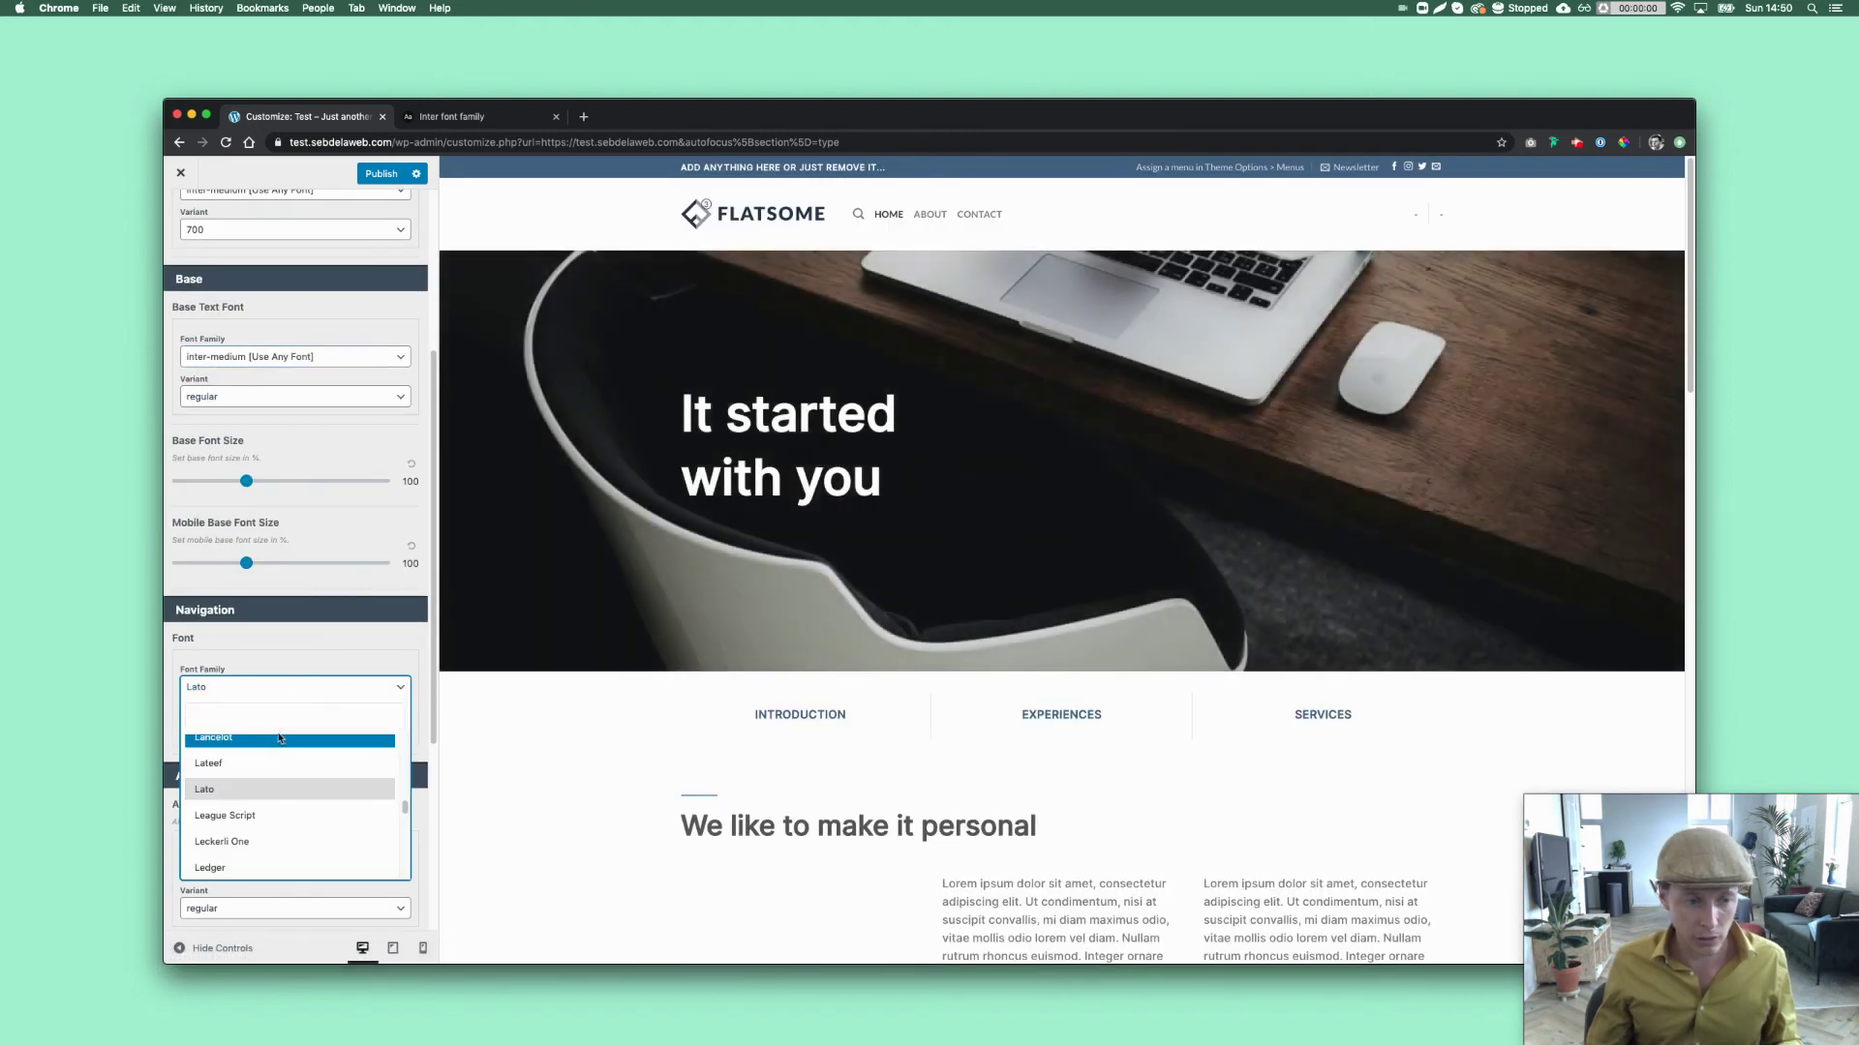
type("inter-medium")
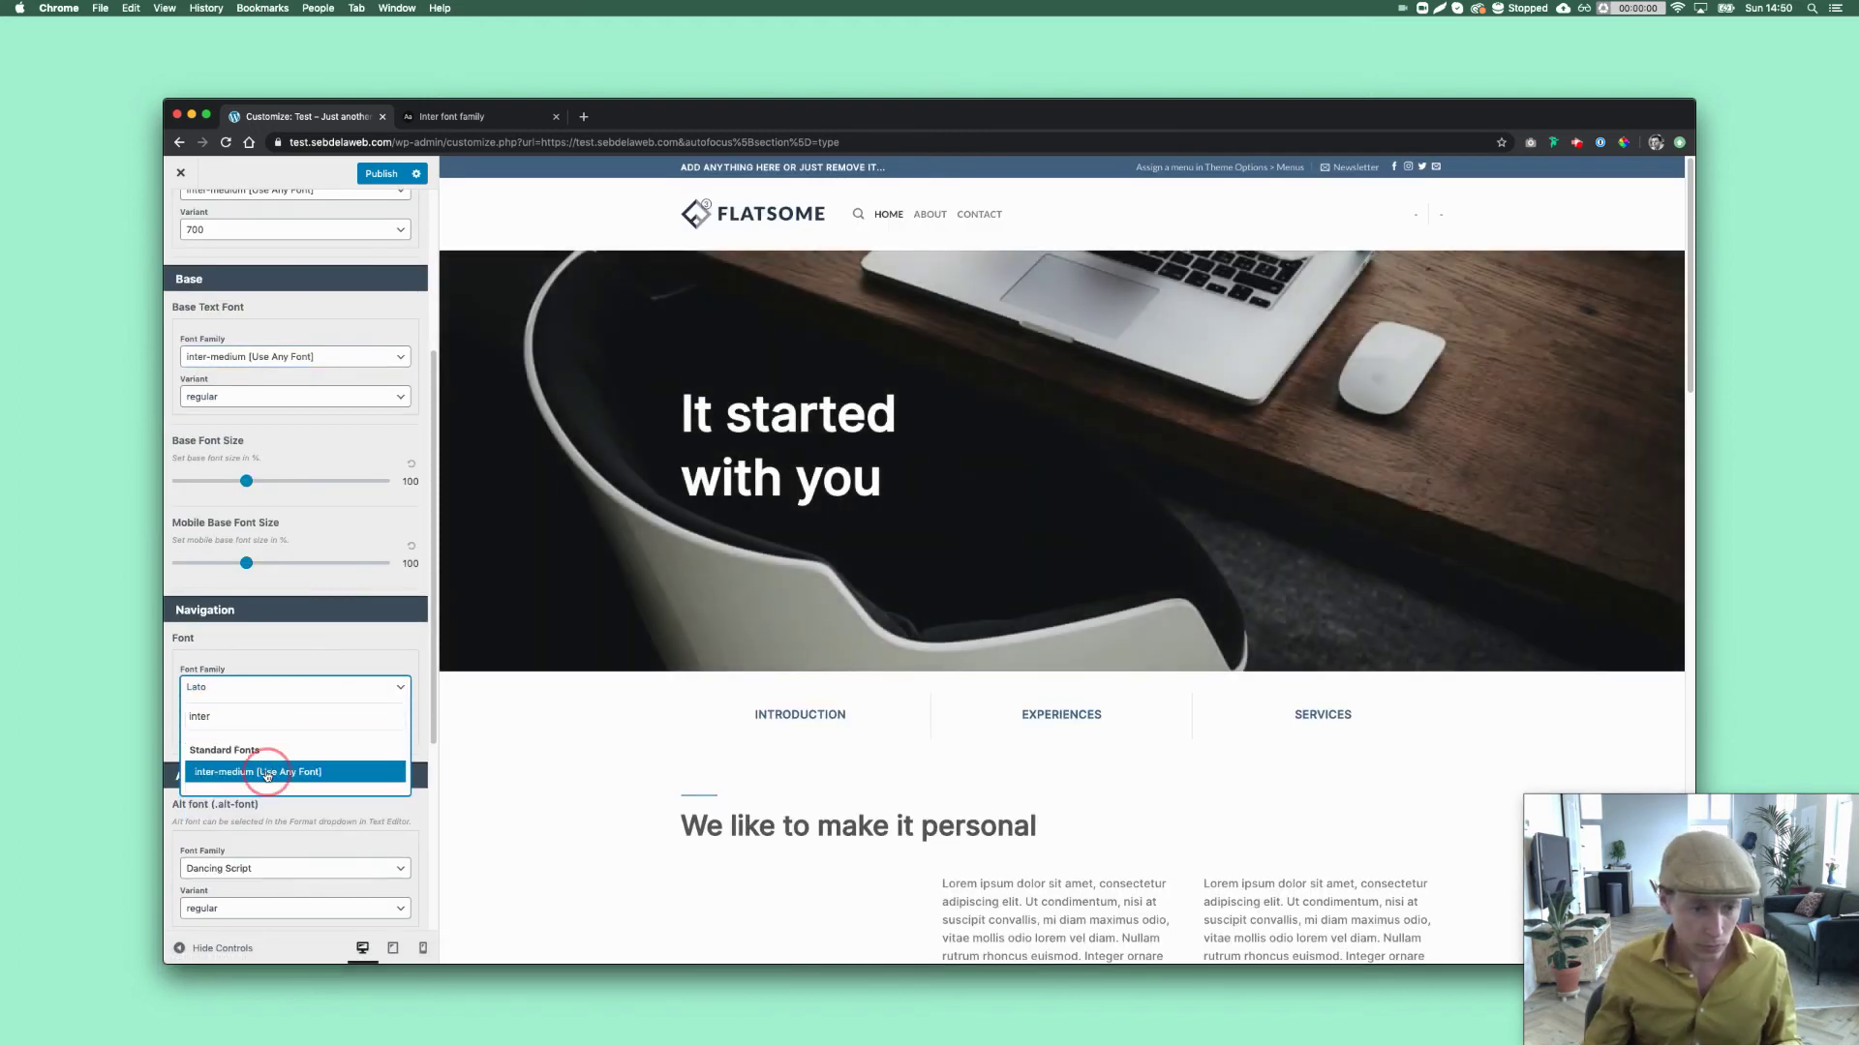
key("Return")
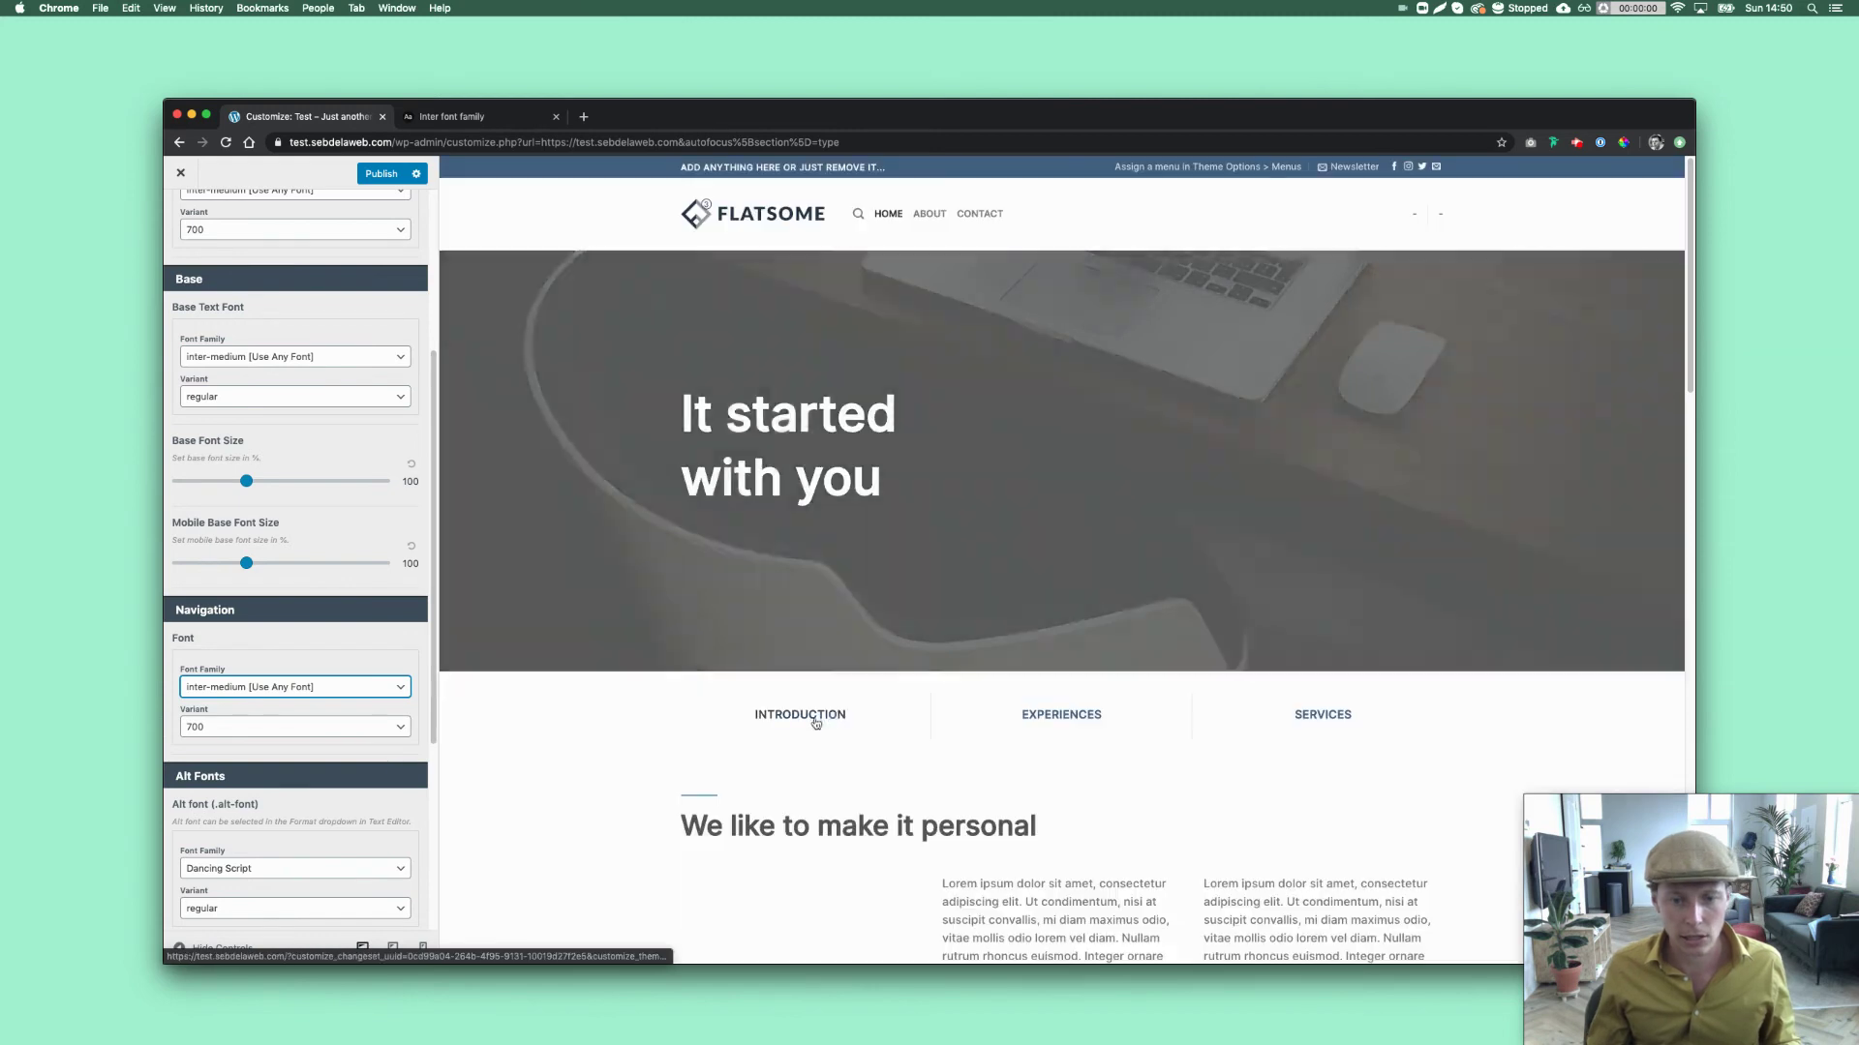
Switch breadcrumbs, buttons, navigation/tabs, section titles and widget titles to Normal text transform.
scroll(324, 778, "down", 5)
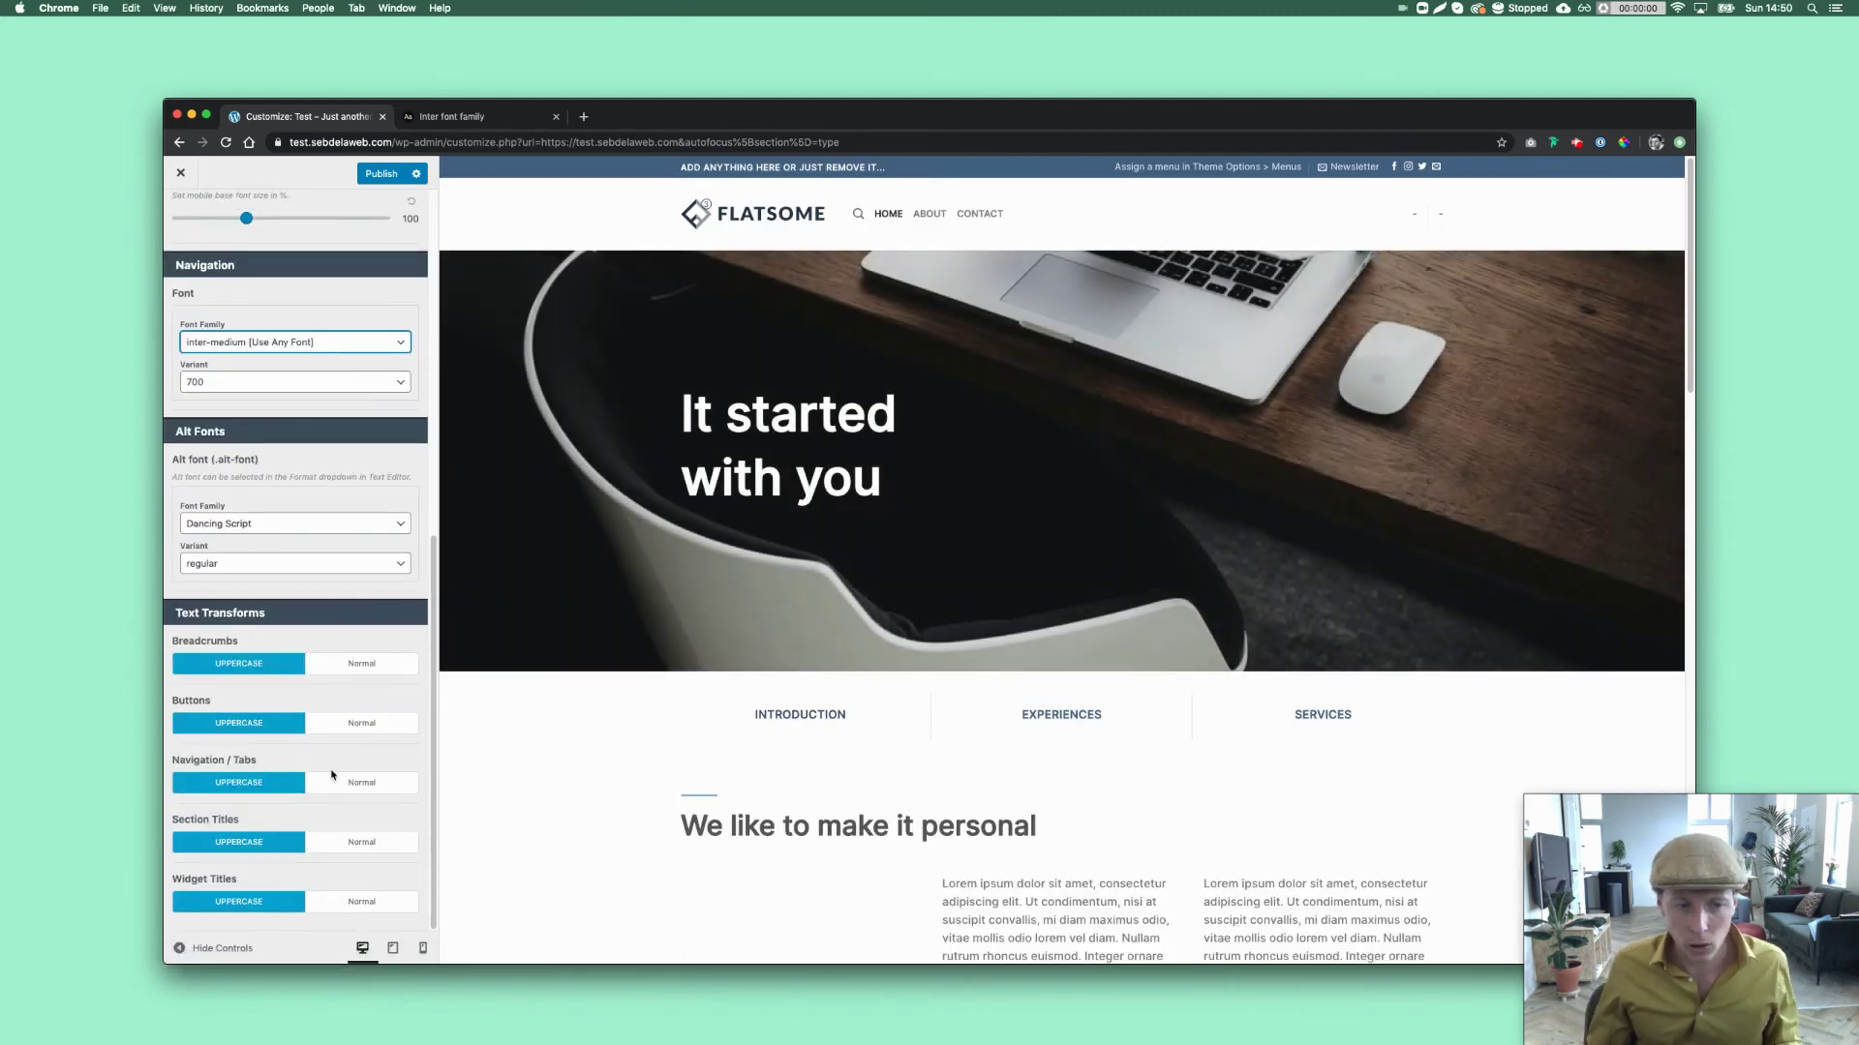
left_click(369, 665)
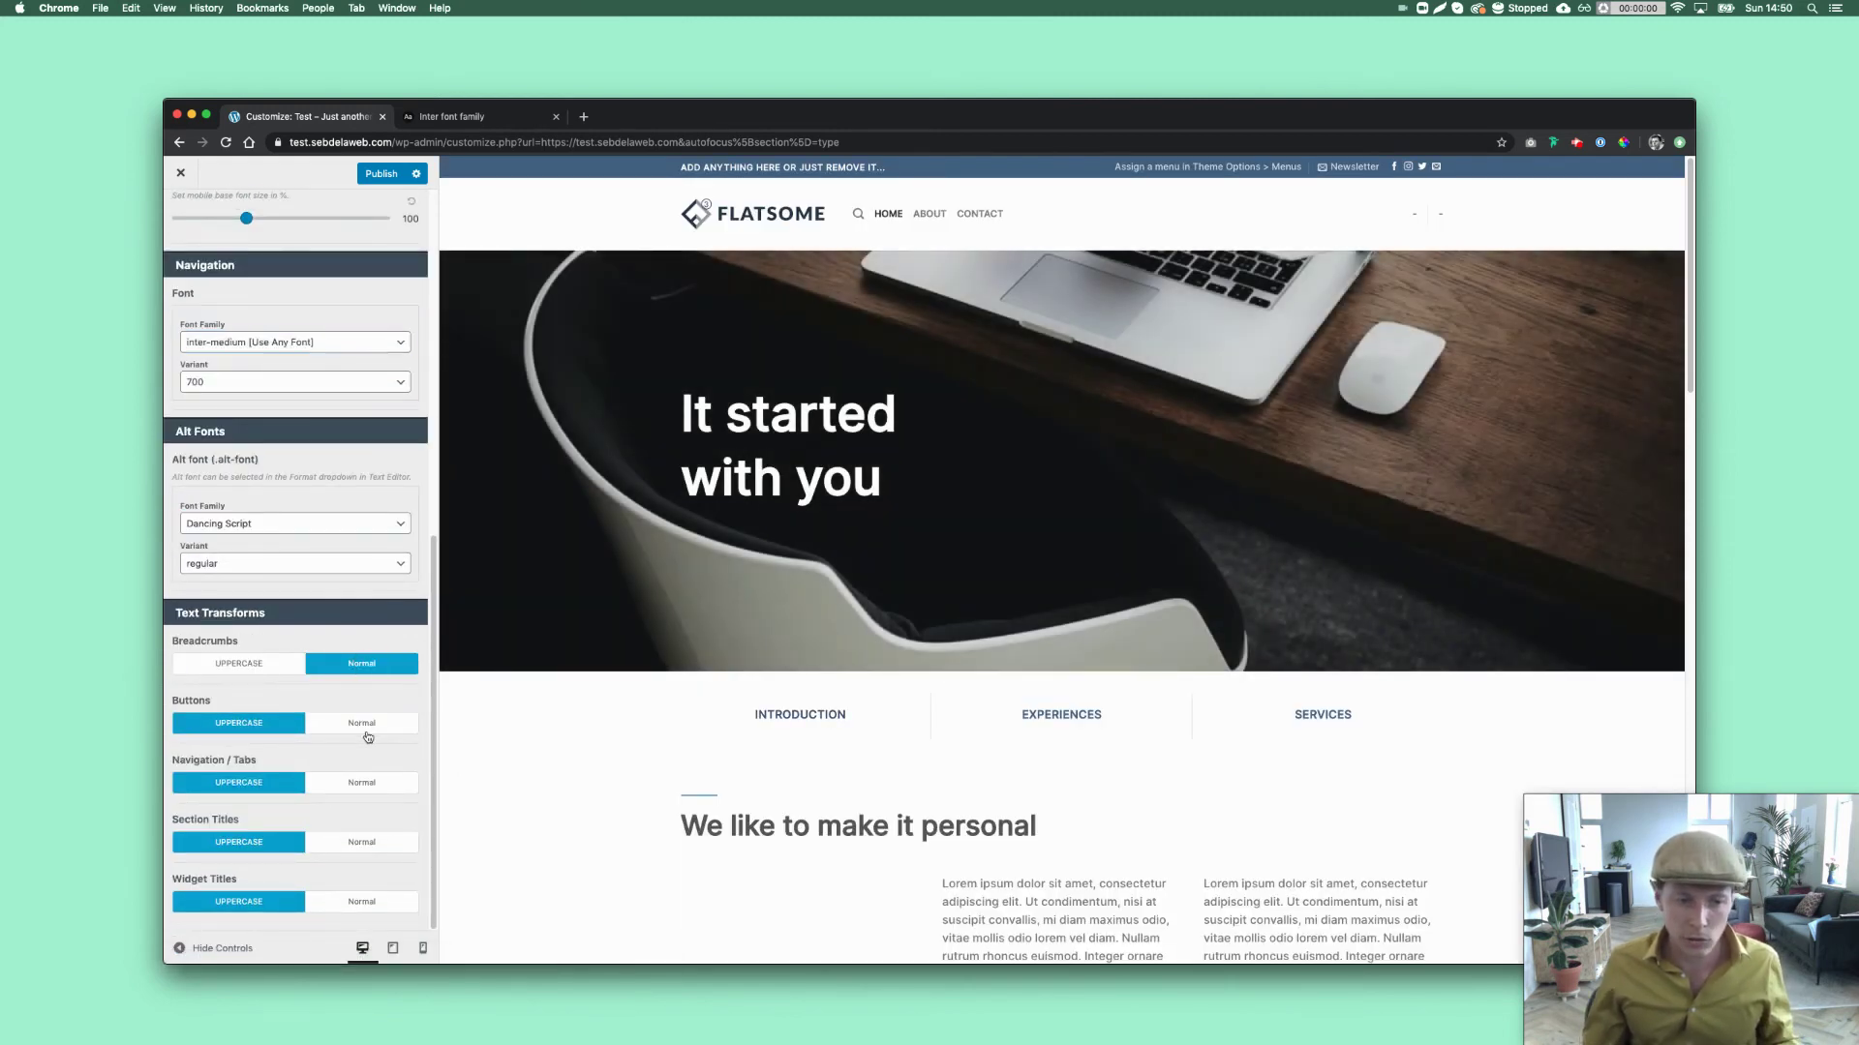
left_click(369, 726)
left_click(373, 779)
left_click(377, 844)
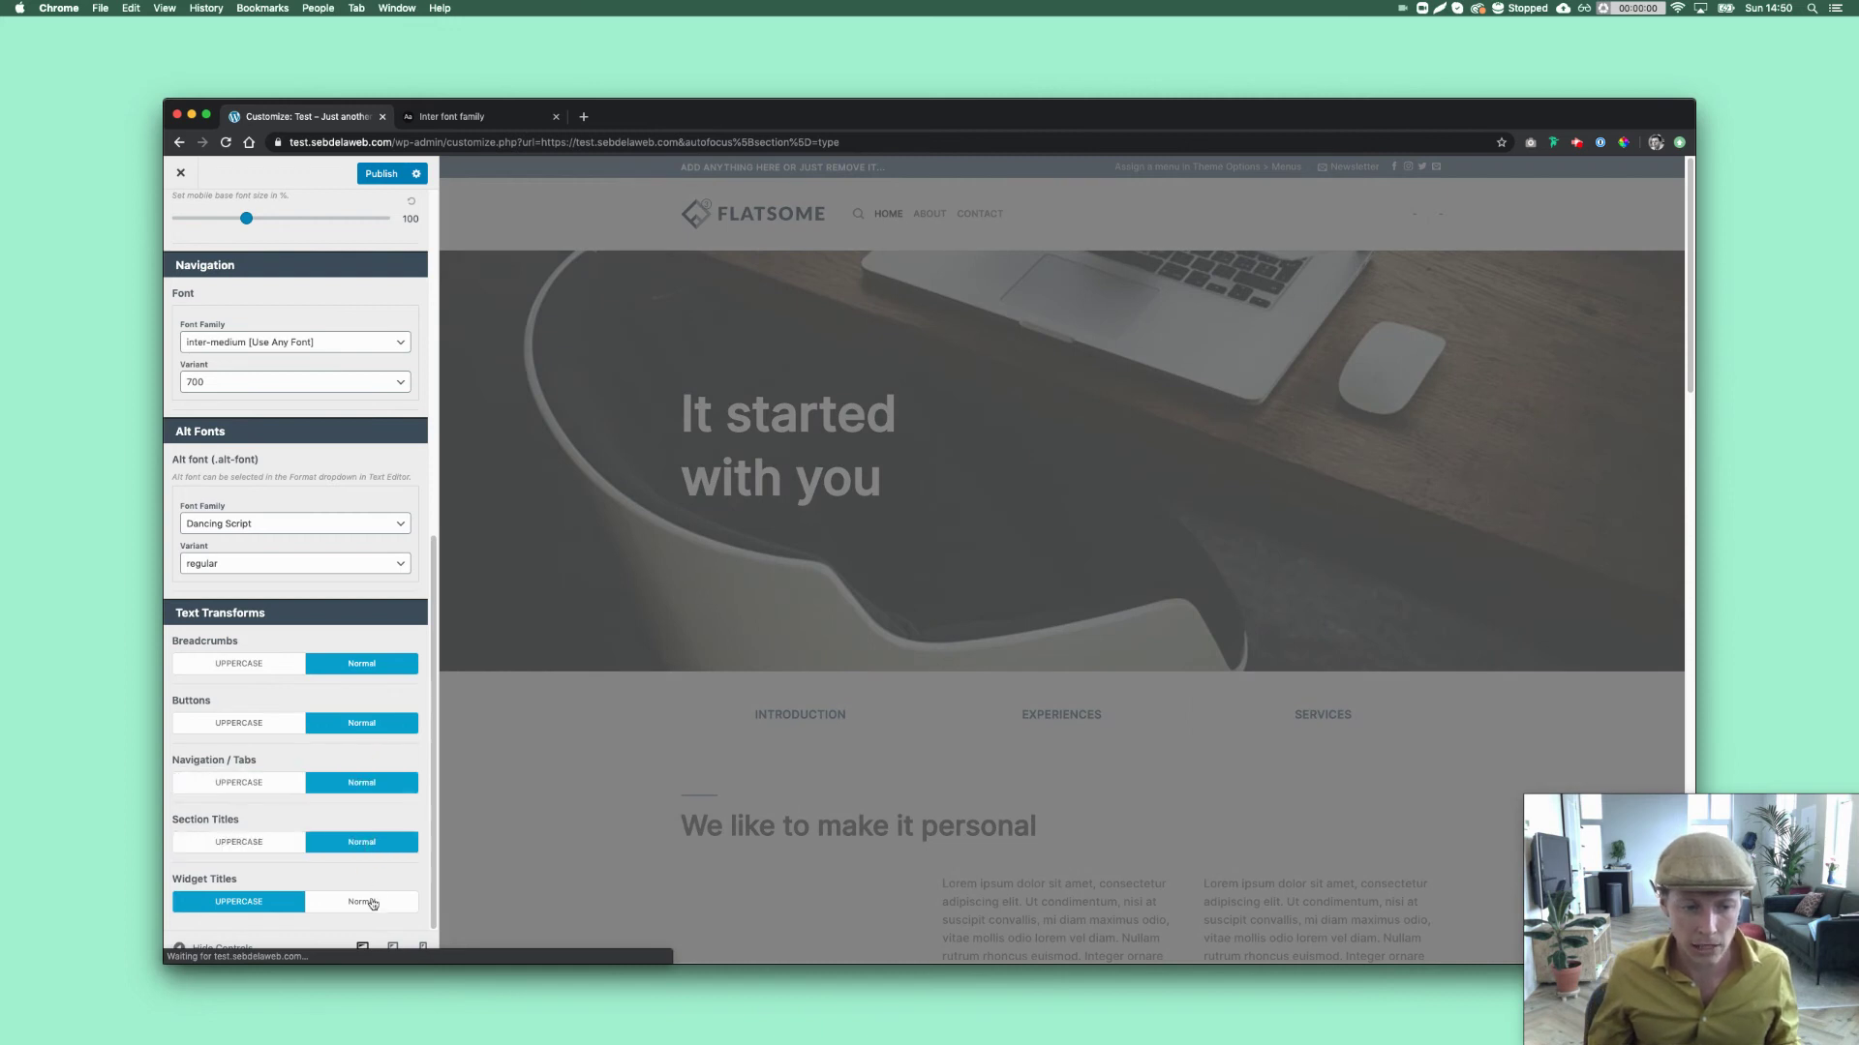
left_click(372, 903)
scroll(338, 676, "up", 10)
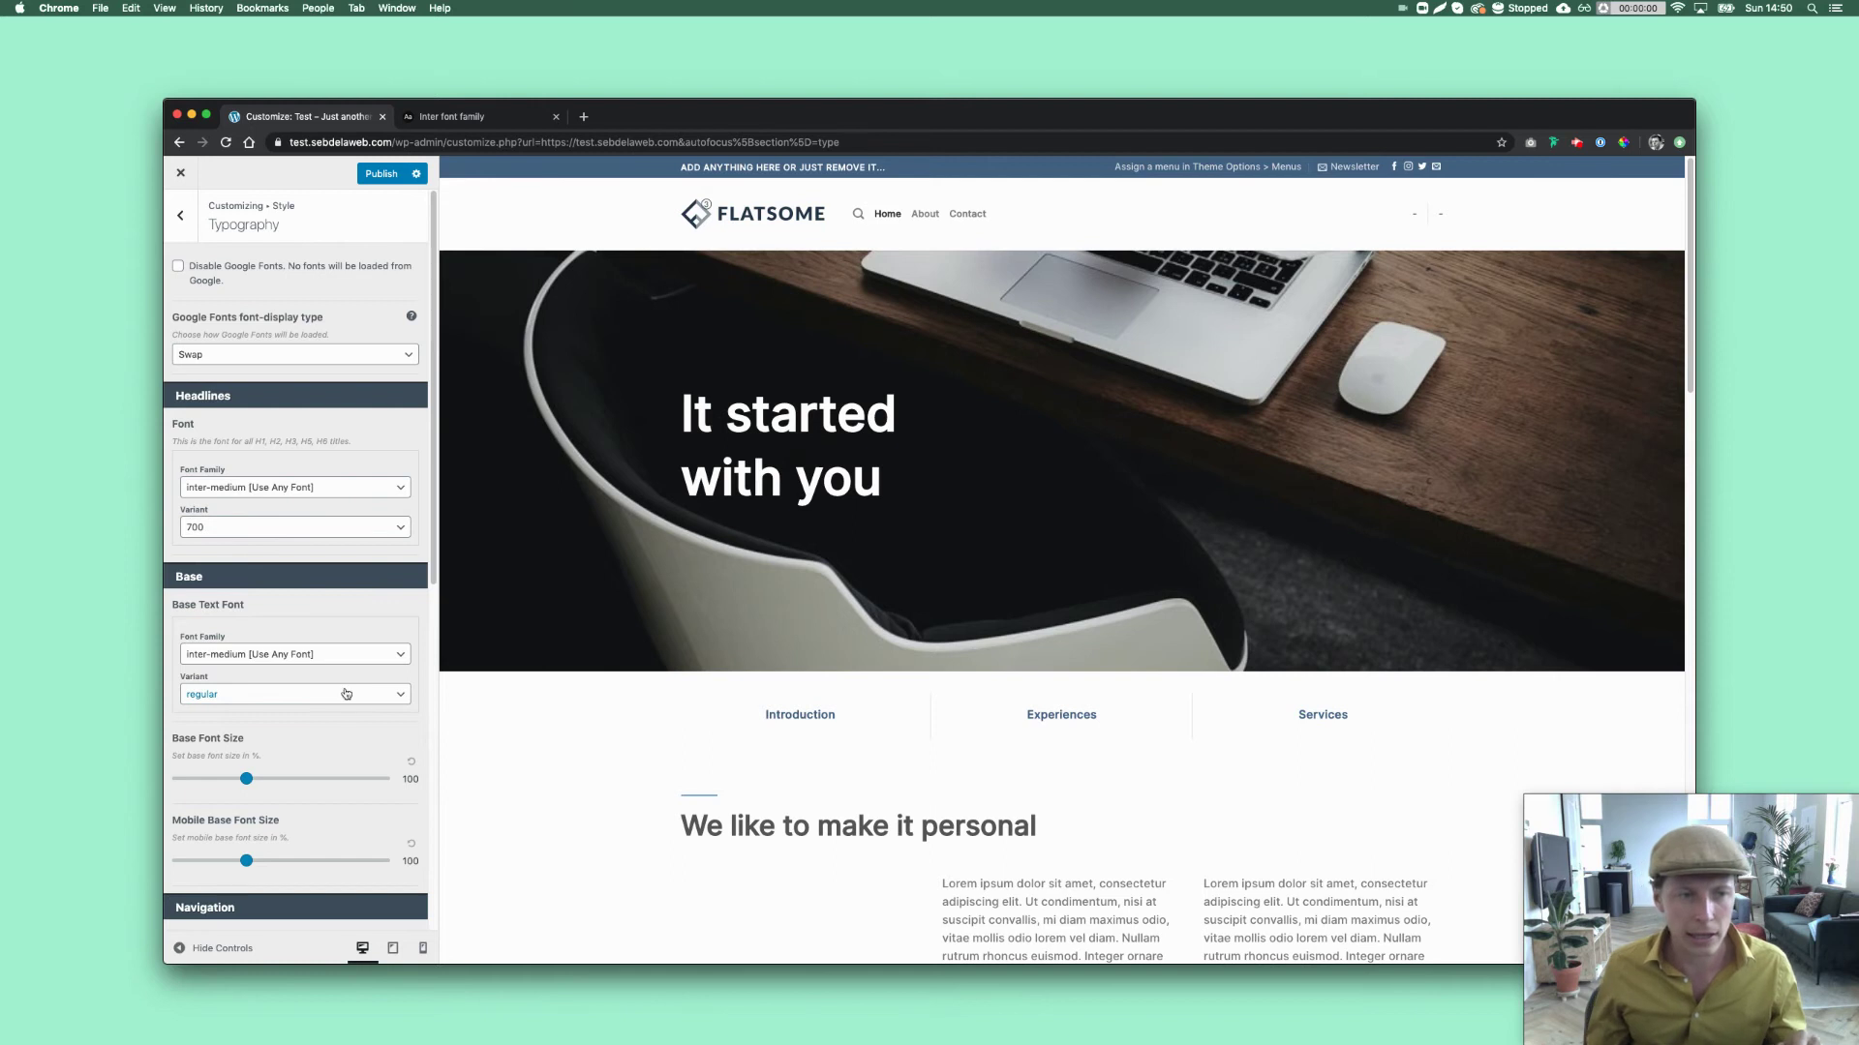
Turn on Disable Google Fonts in the Flatsome typography settings.
left_click(178, 267)
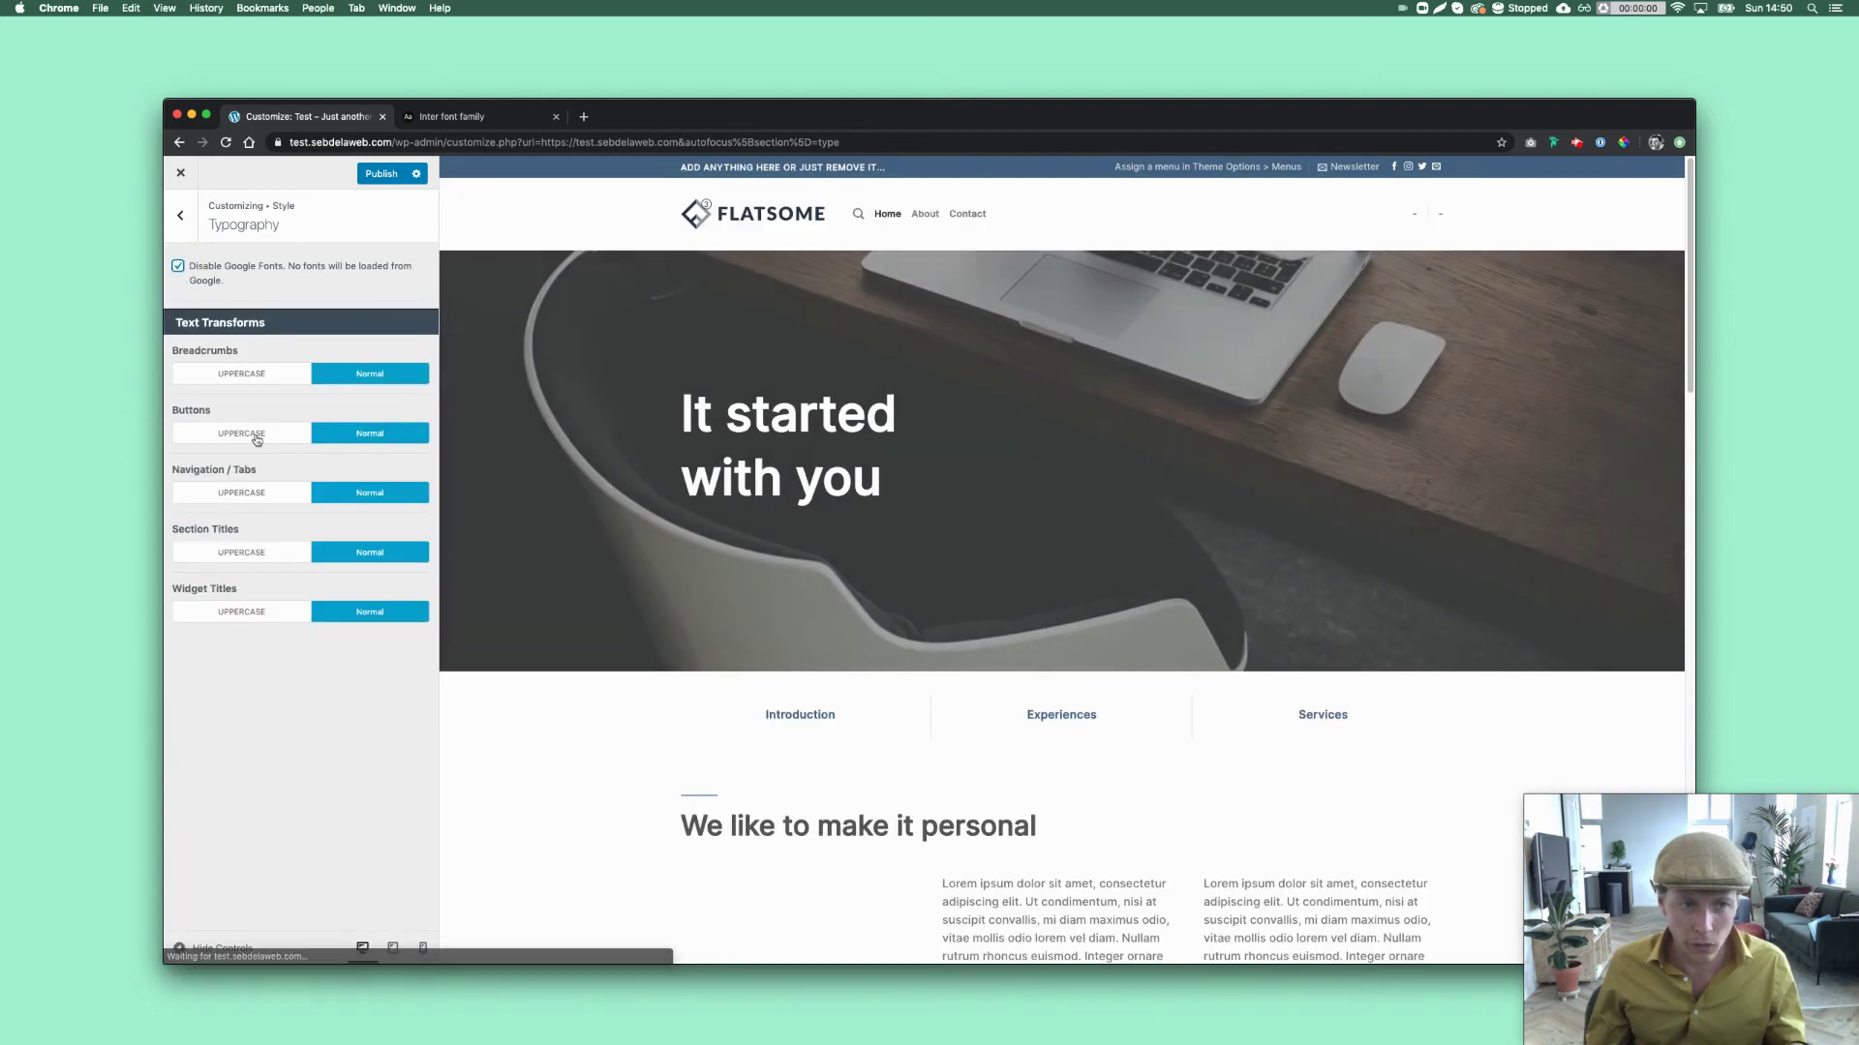
left_click(177, 269)
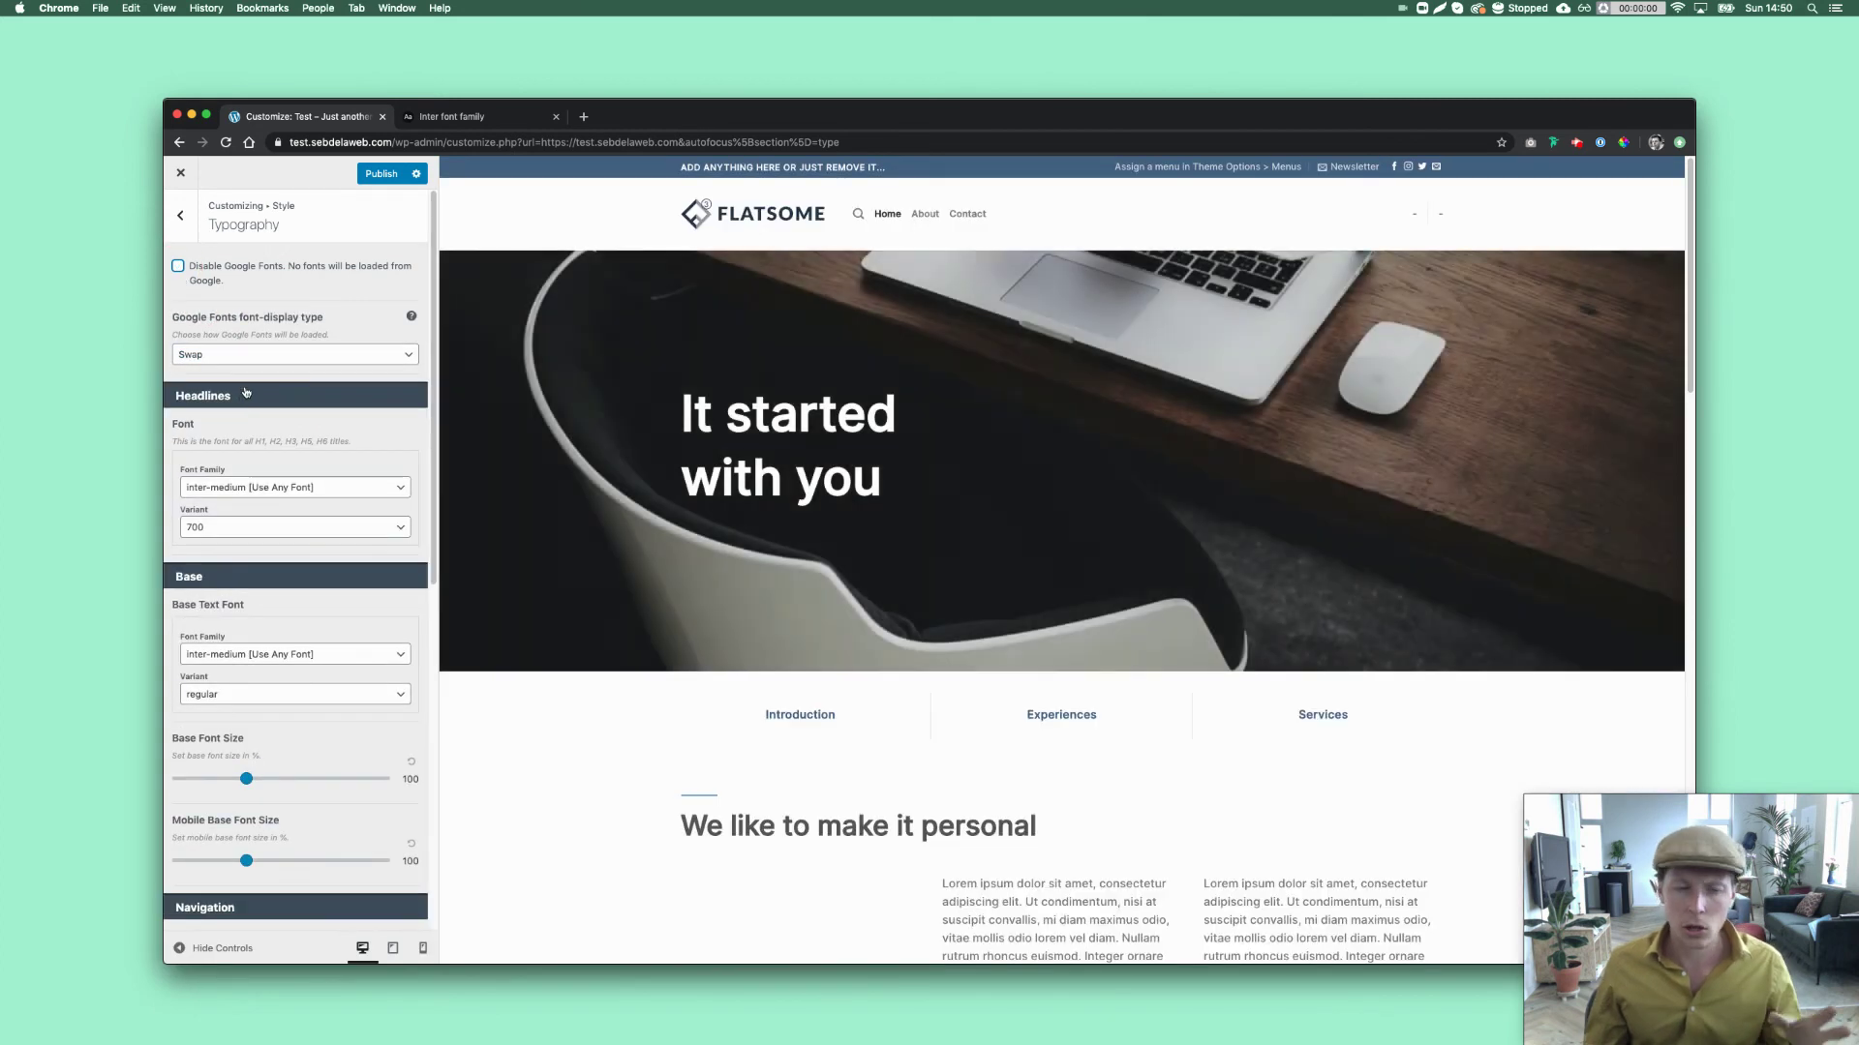
left_click(177, 266)
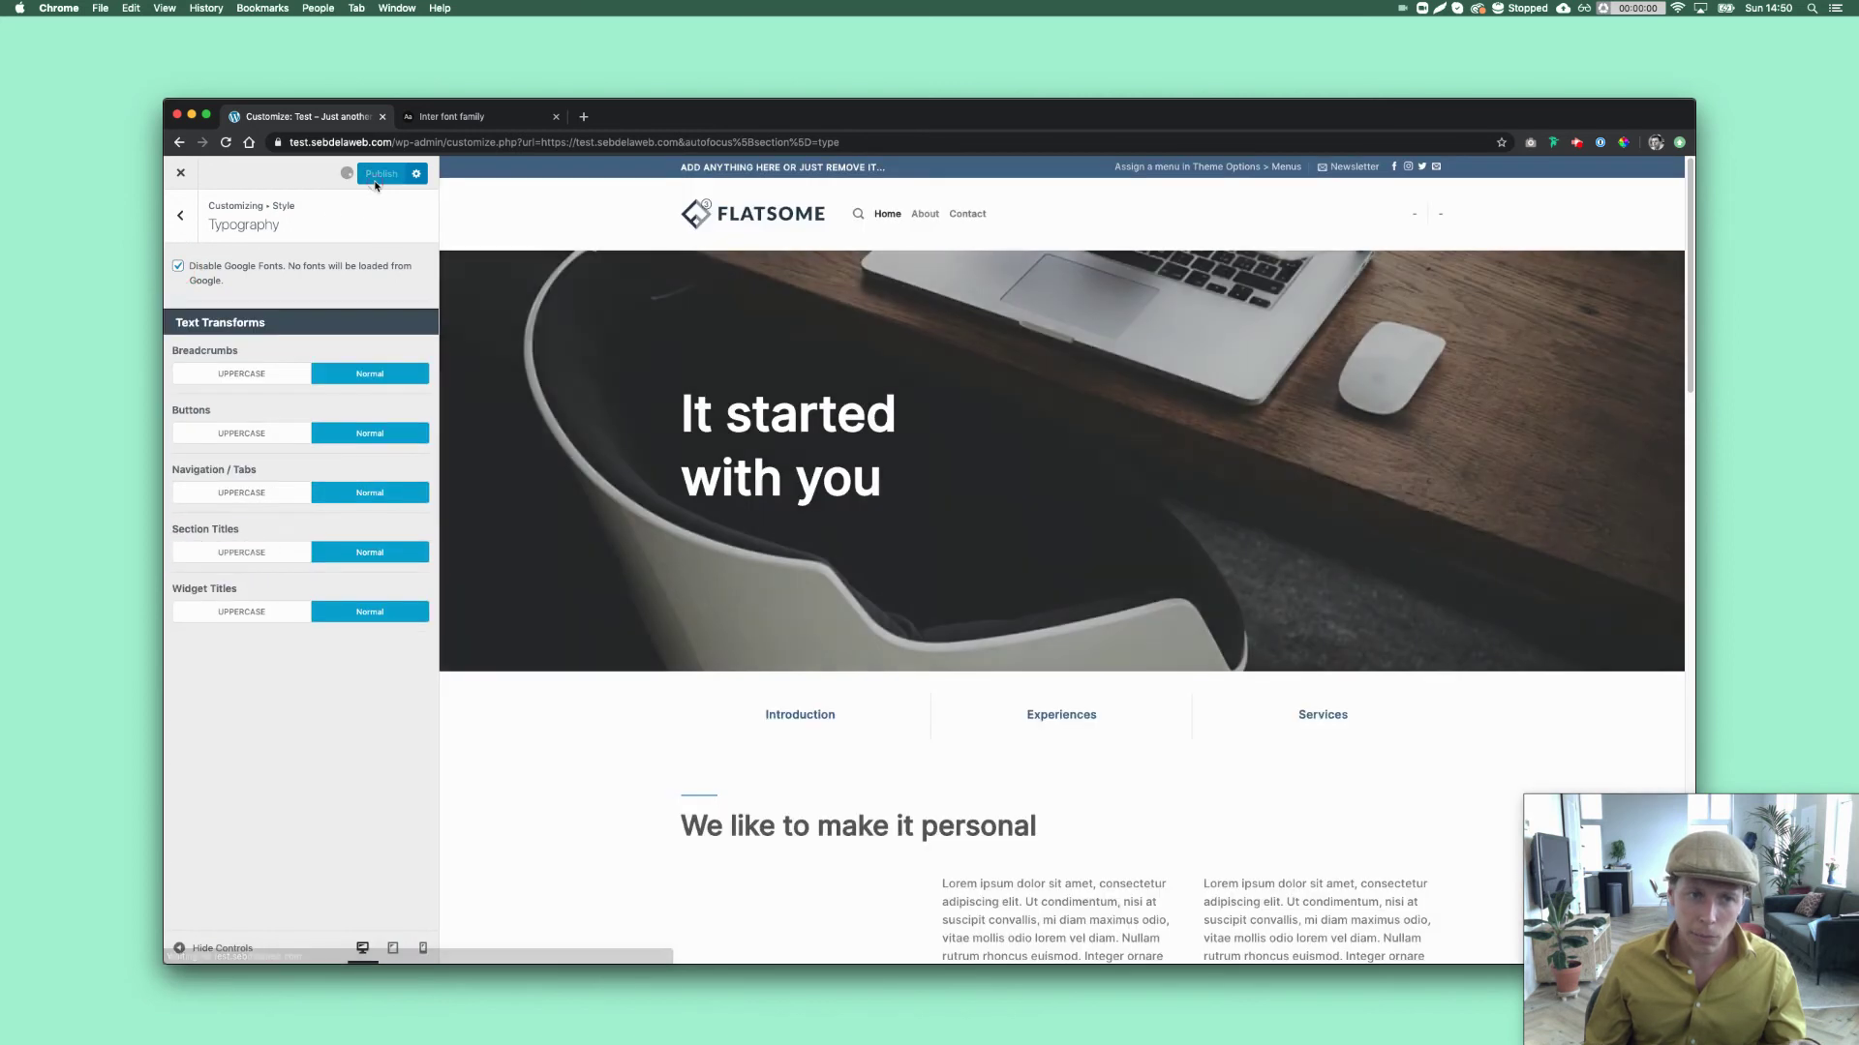
Load test.sebdelaweb.com in the Inter tab to view the live homepage.
left_click(455, 116)
left_click(457, 141)
type("test")
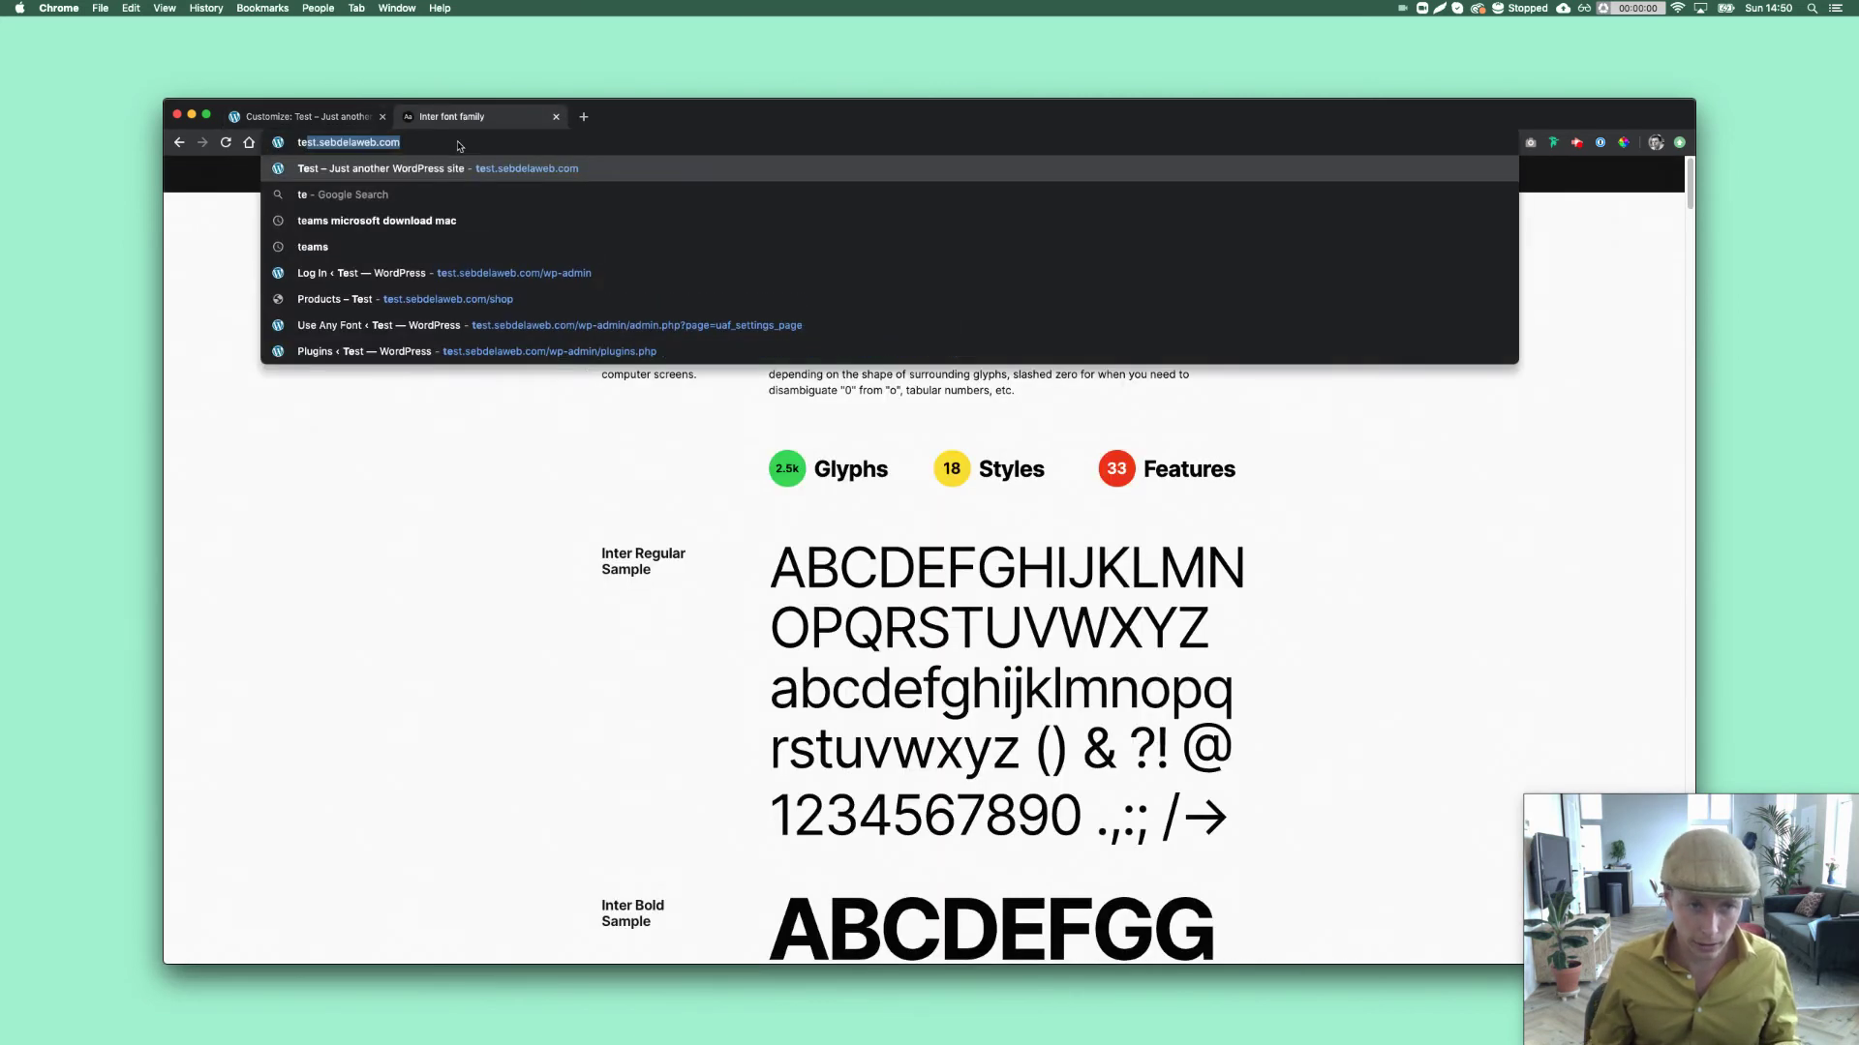
key("Return")
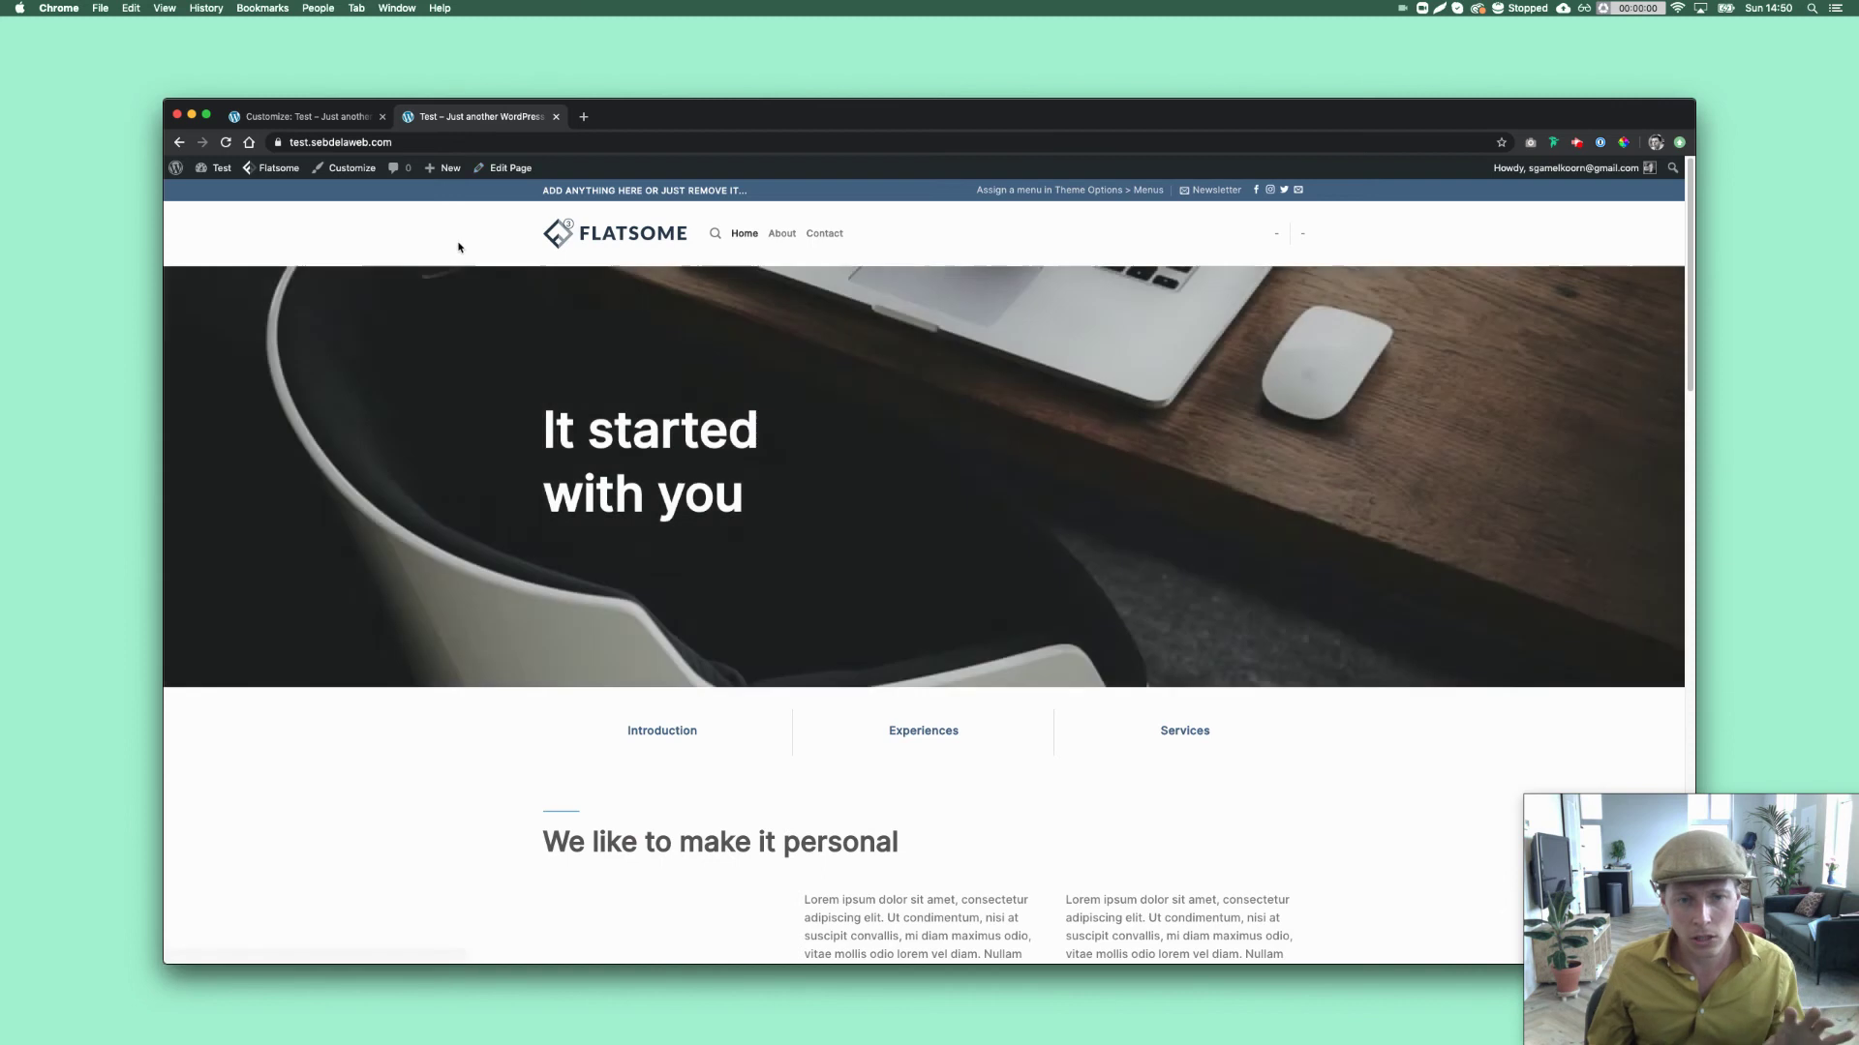
Review the Customizer font settings by toggling Disable Google Fonts on and off.
left_click(340, 117)
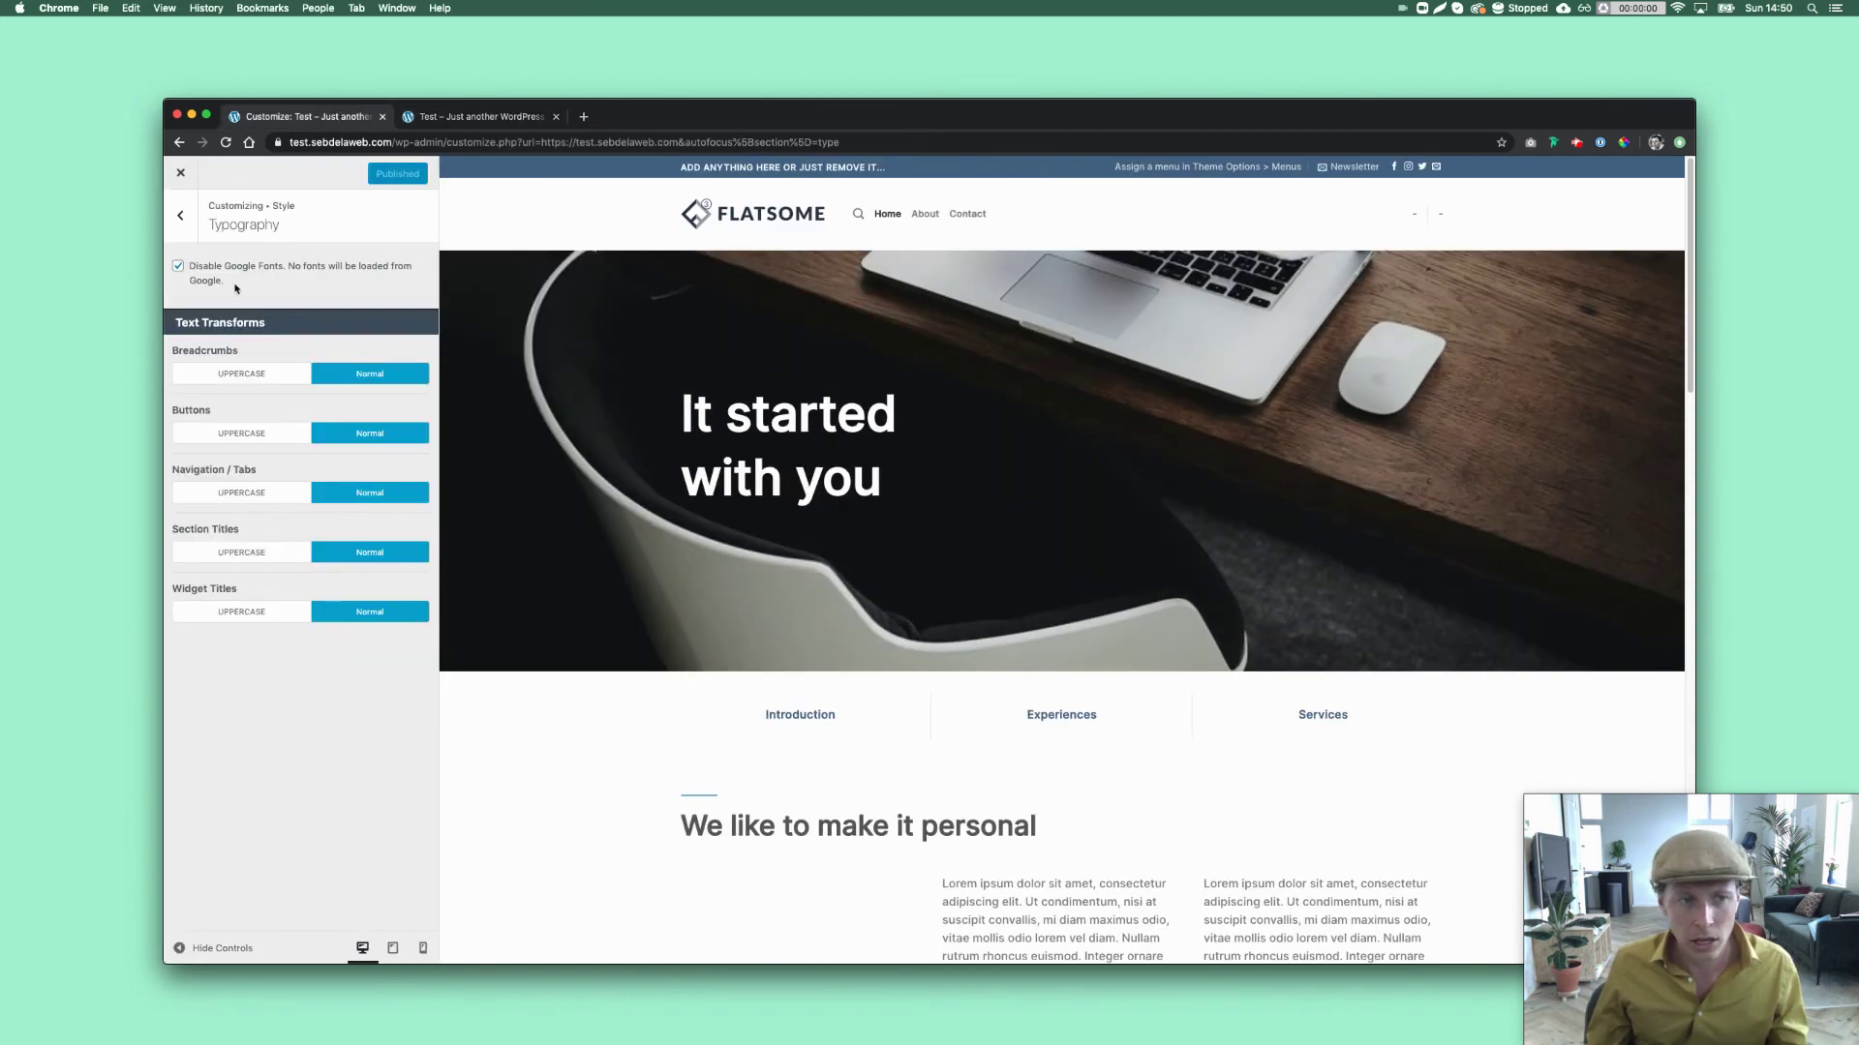
left_click(179, 267)
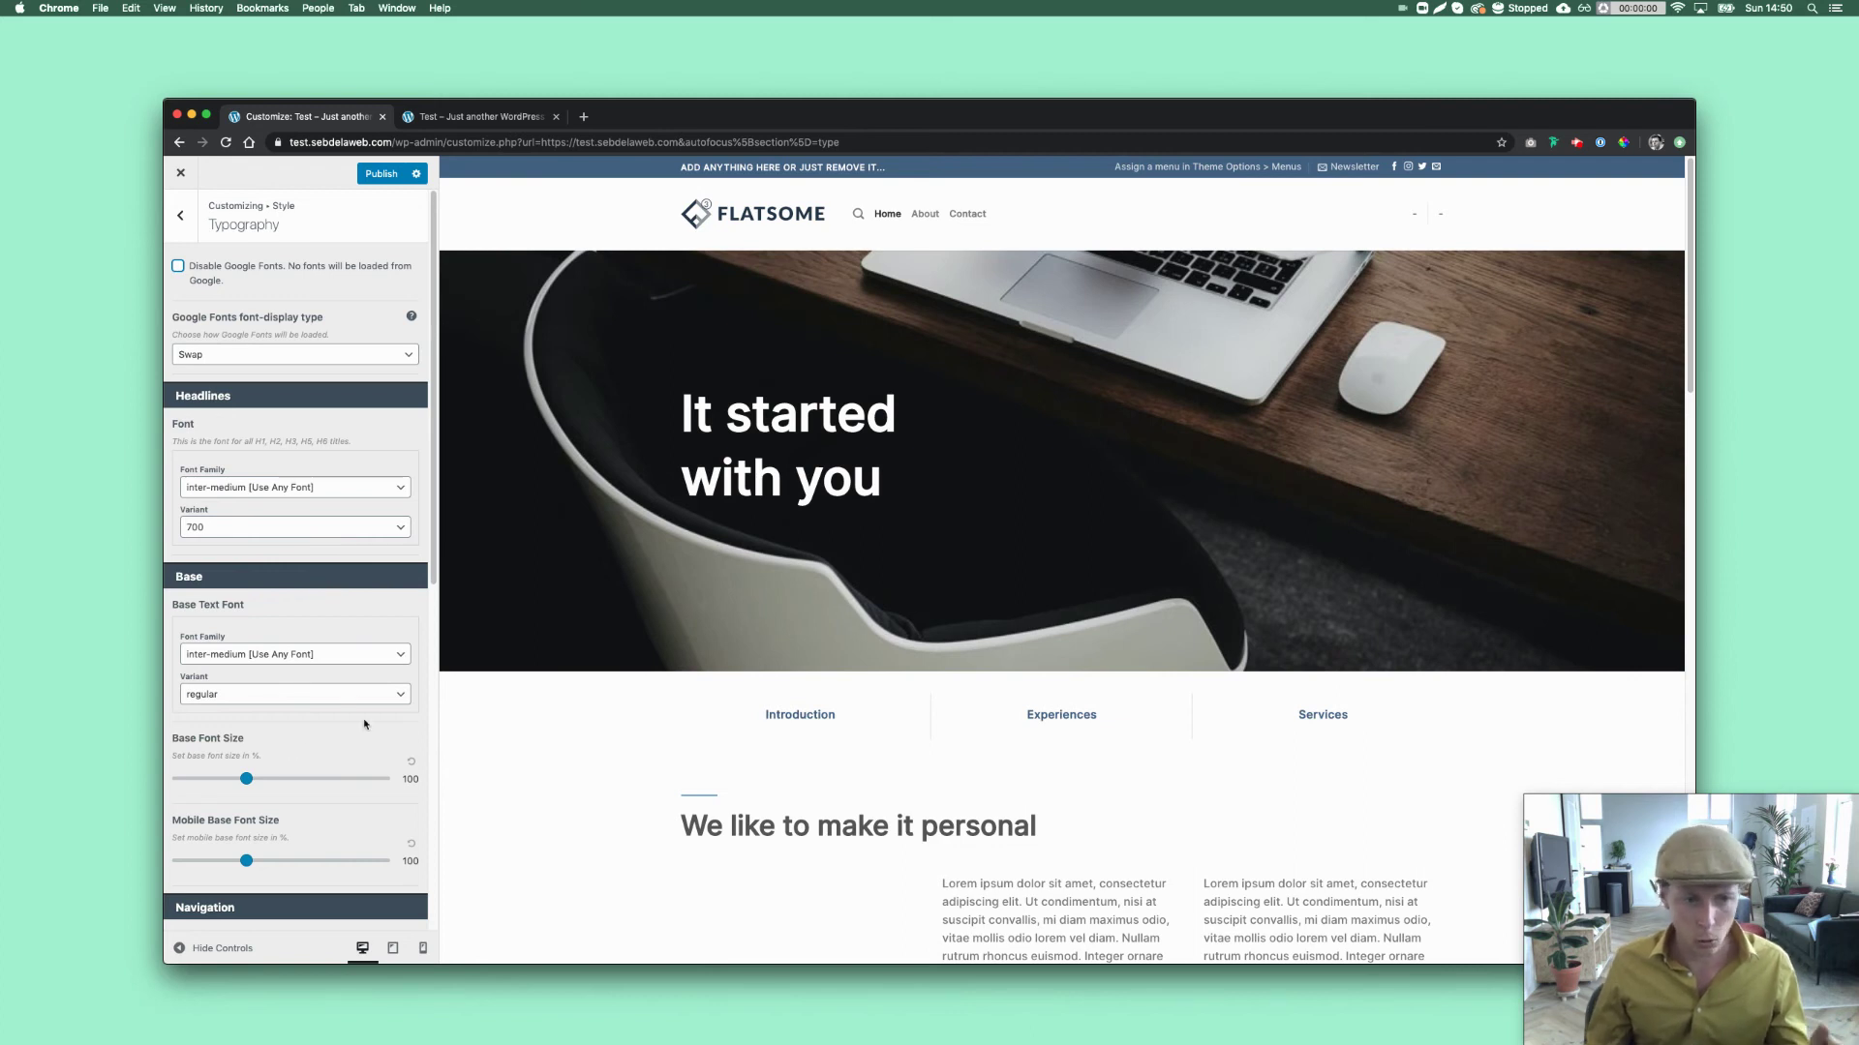
scroll(295, 768, "down", 3)
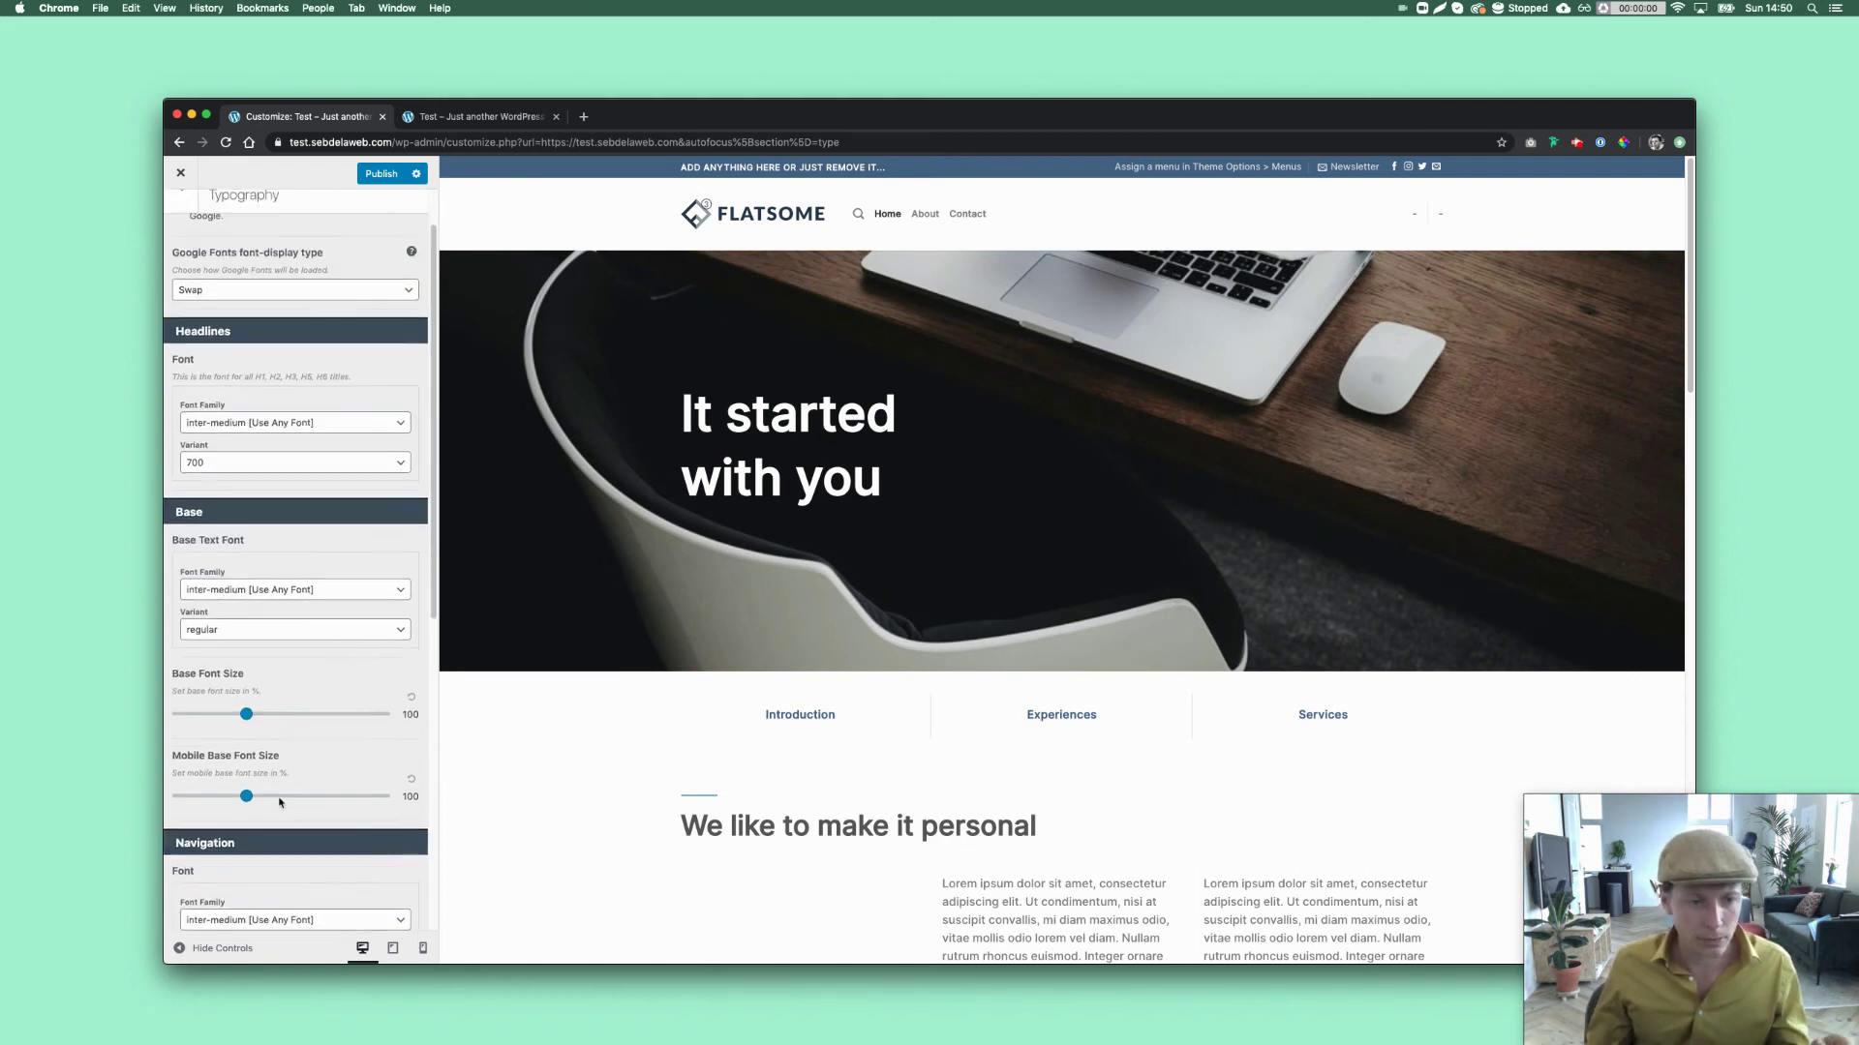
scroll(184, 319, "up", 3)
left_click(178, 265)
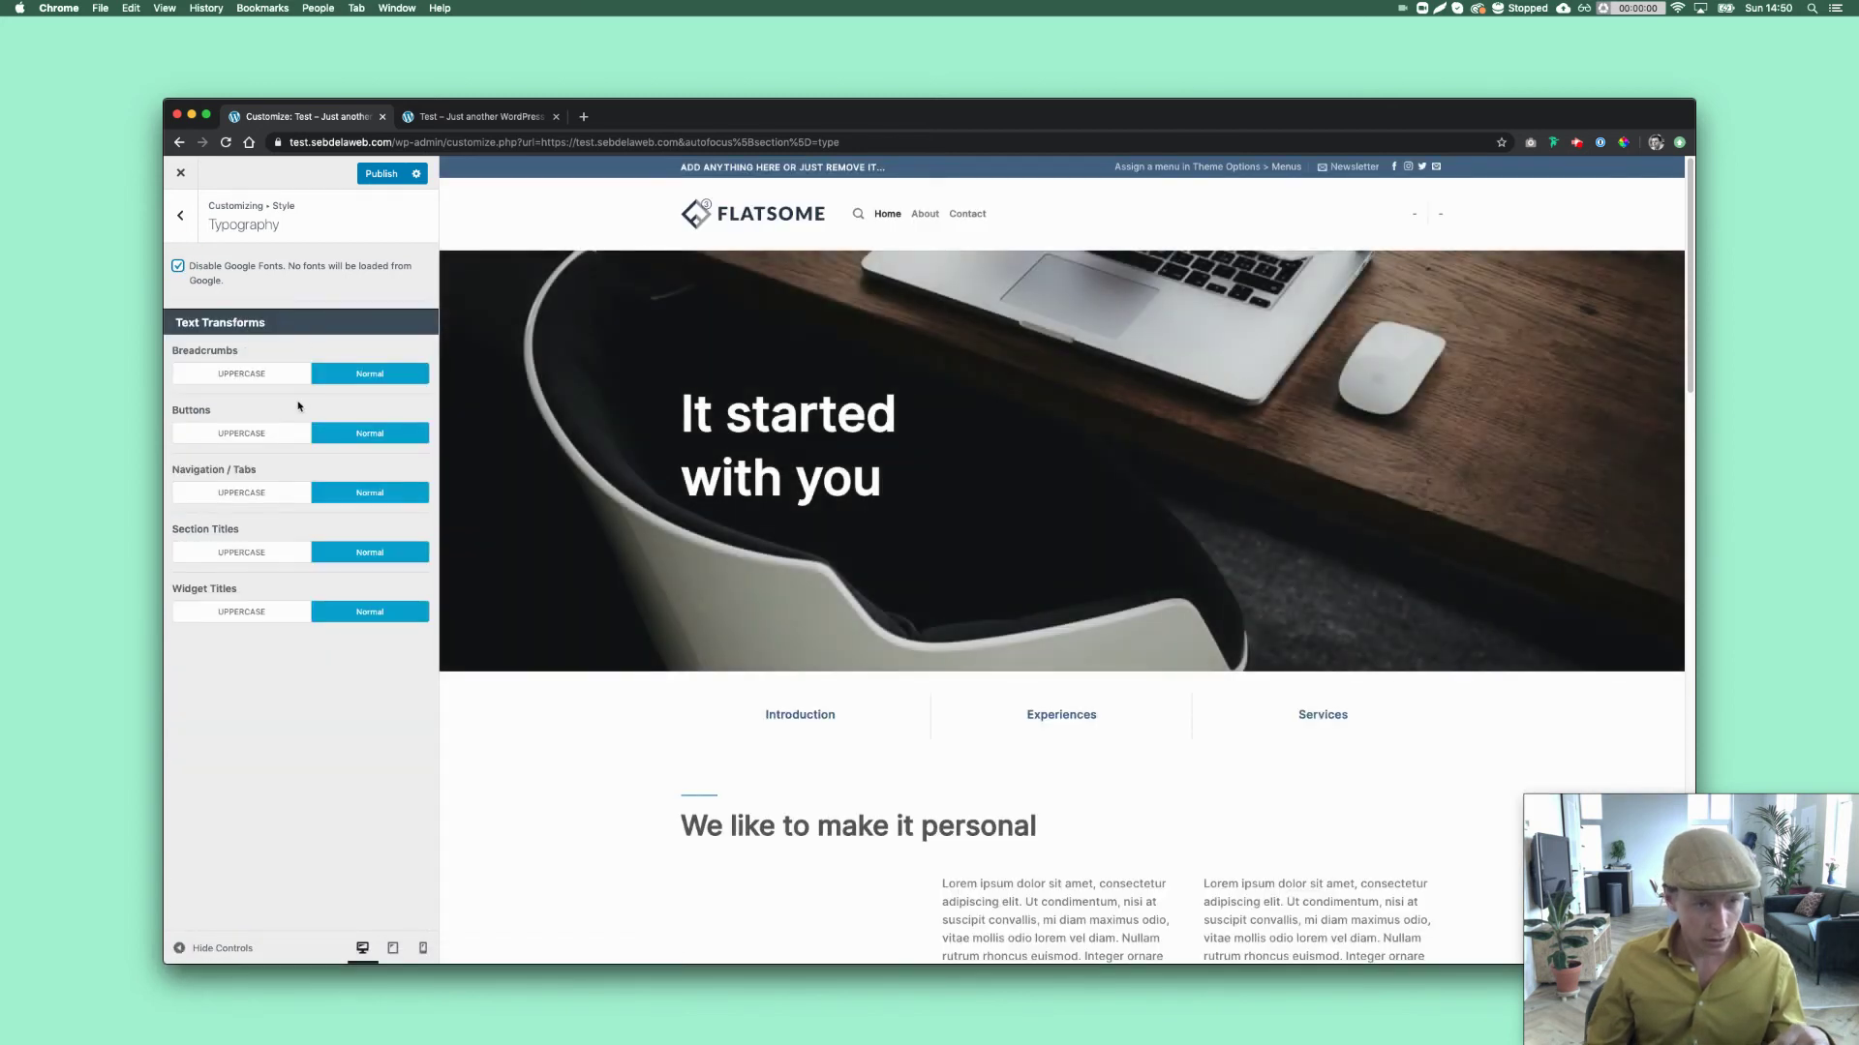
left_click(178, 266)
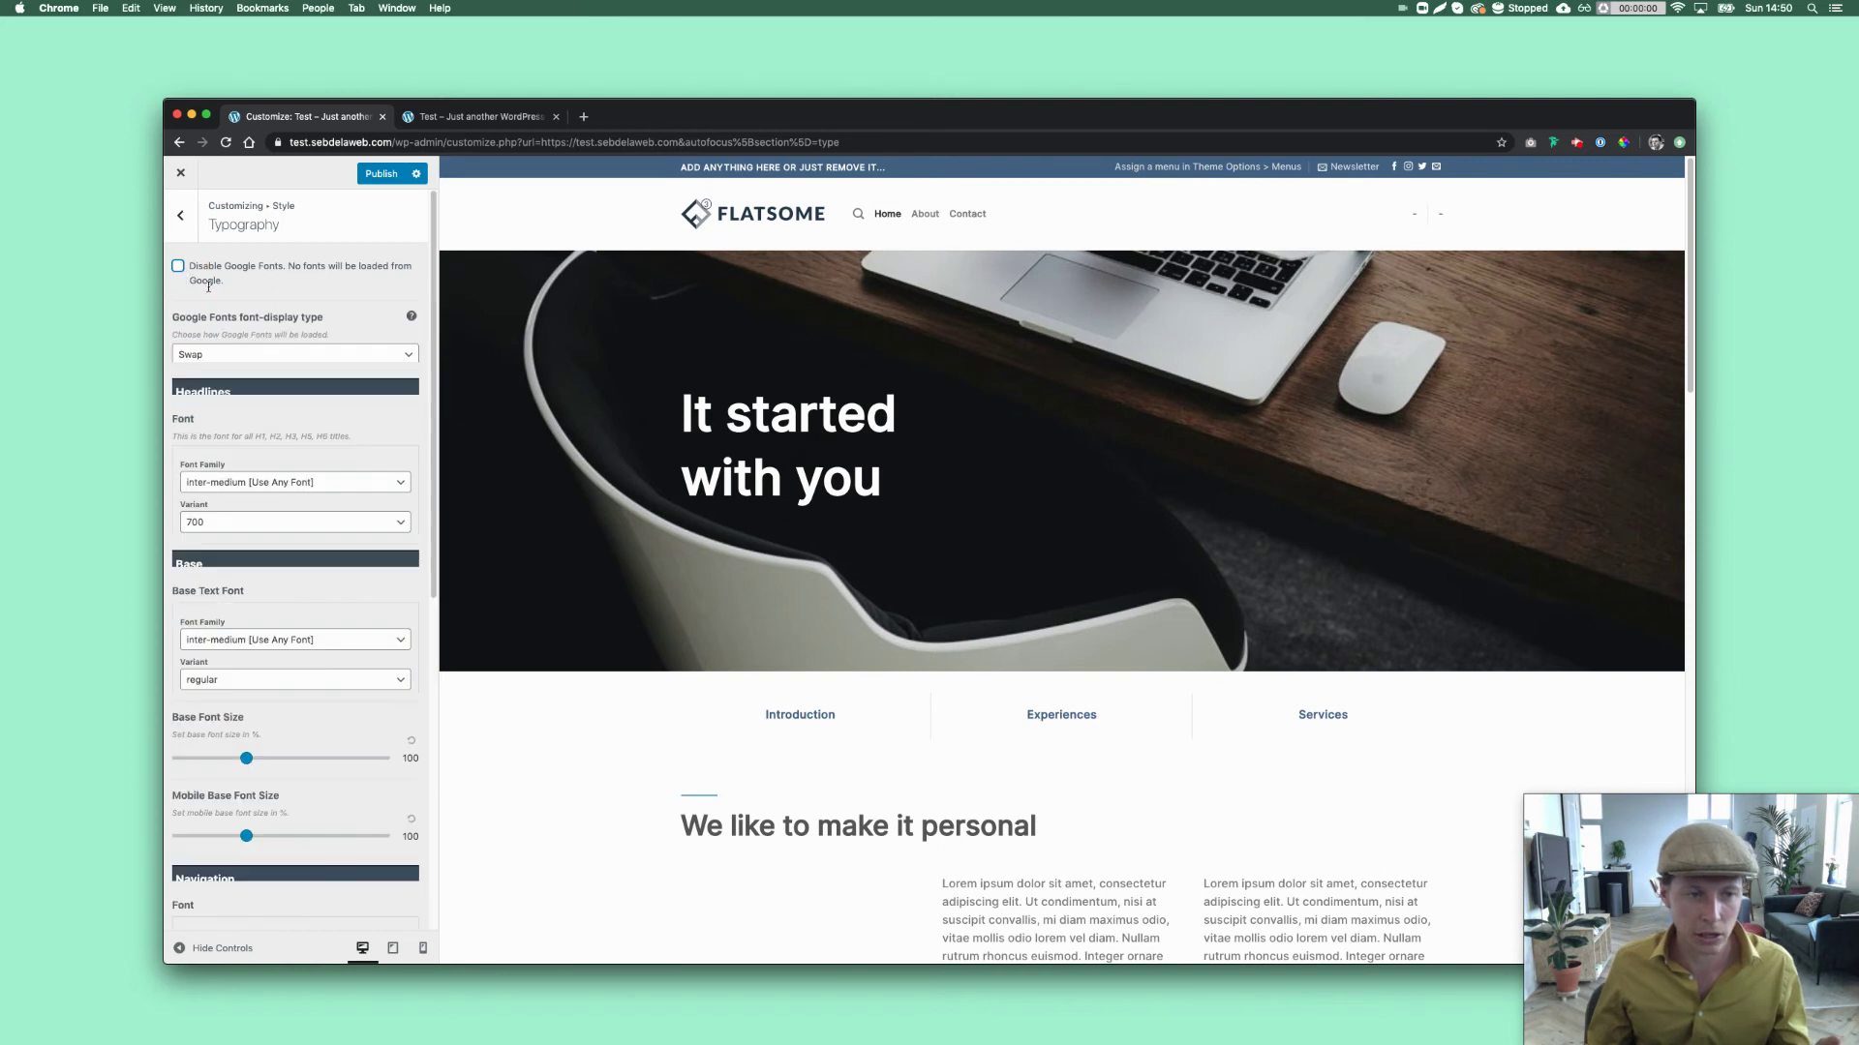
Leave Google Fonts disabled, publish the Customizer settings, and view the live site.
left_click(178, 265)
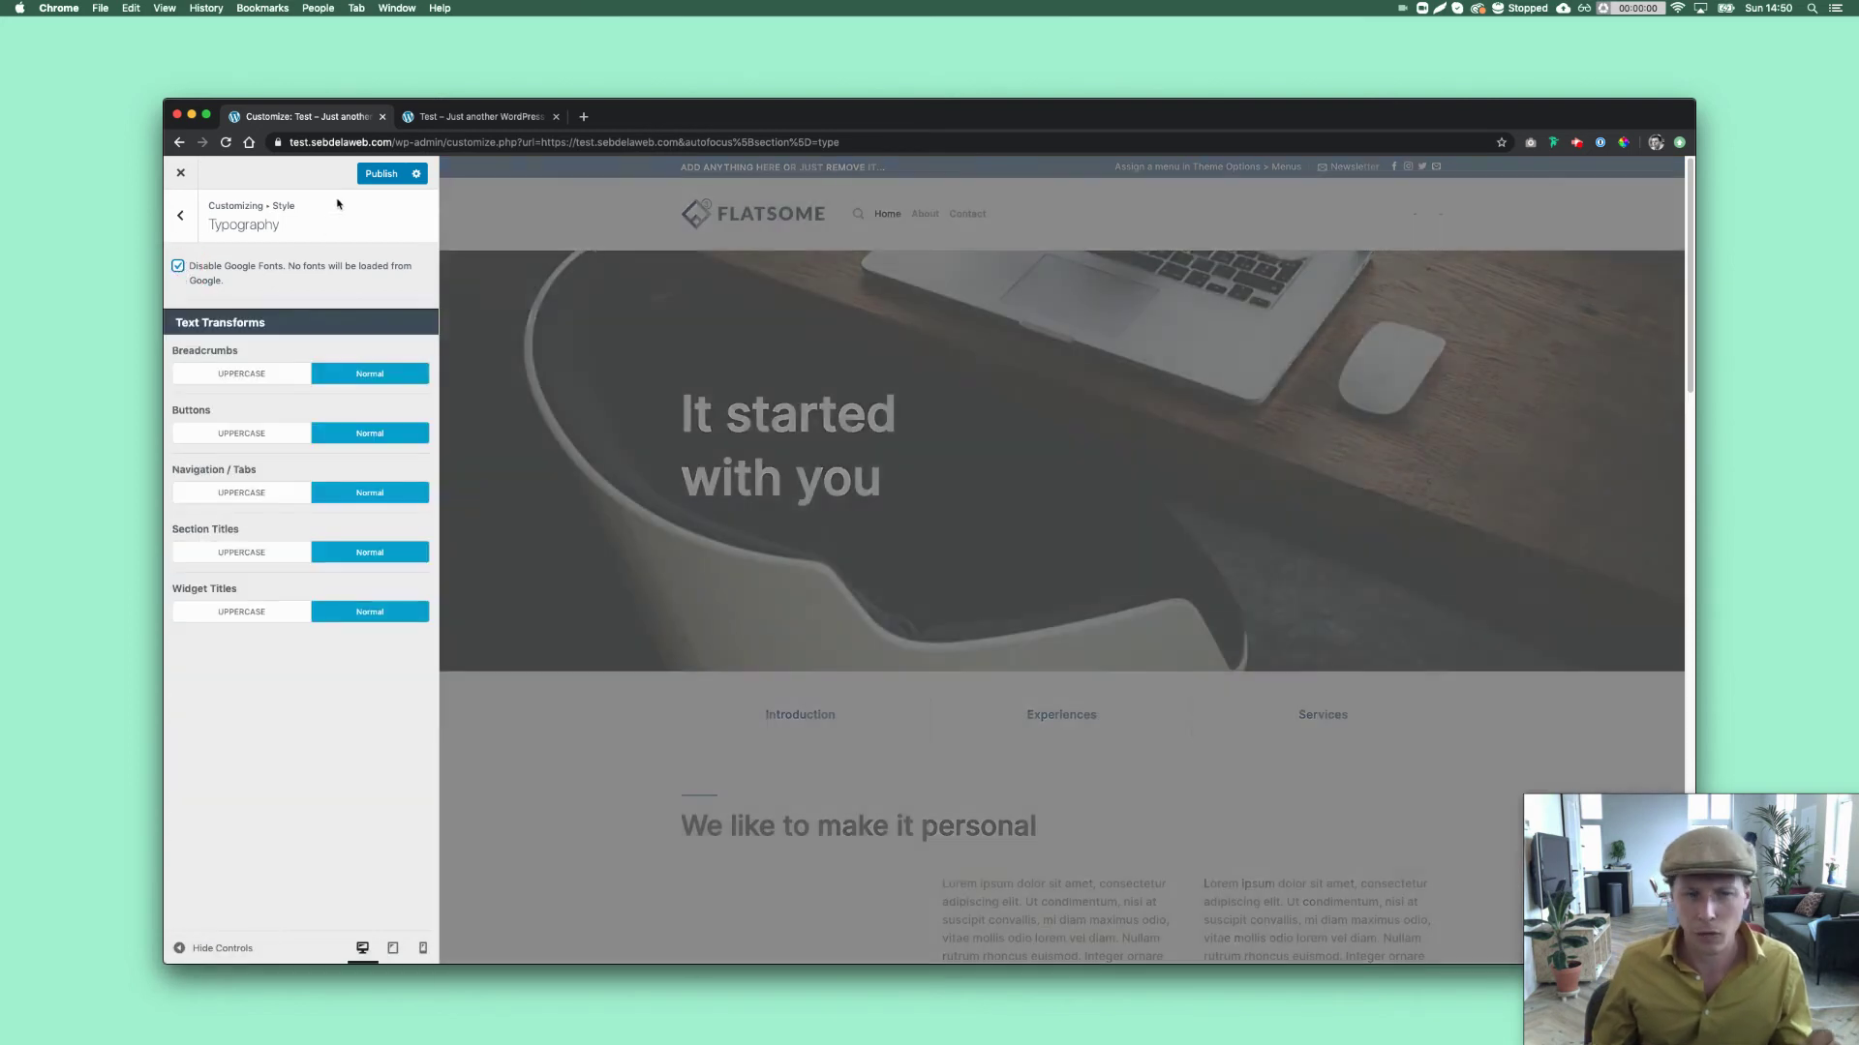
left_click(382, 176)
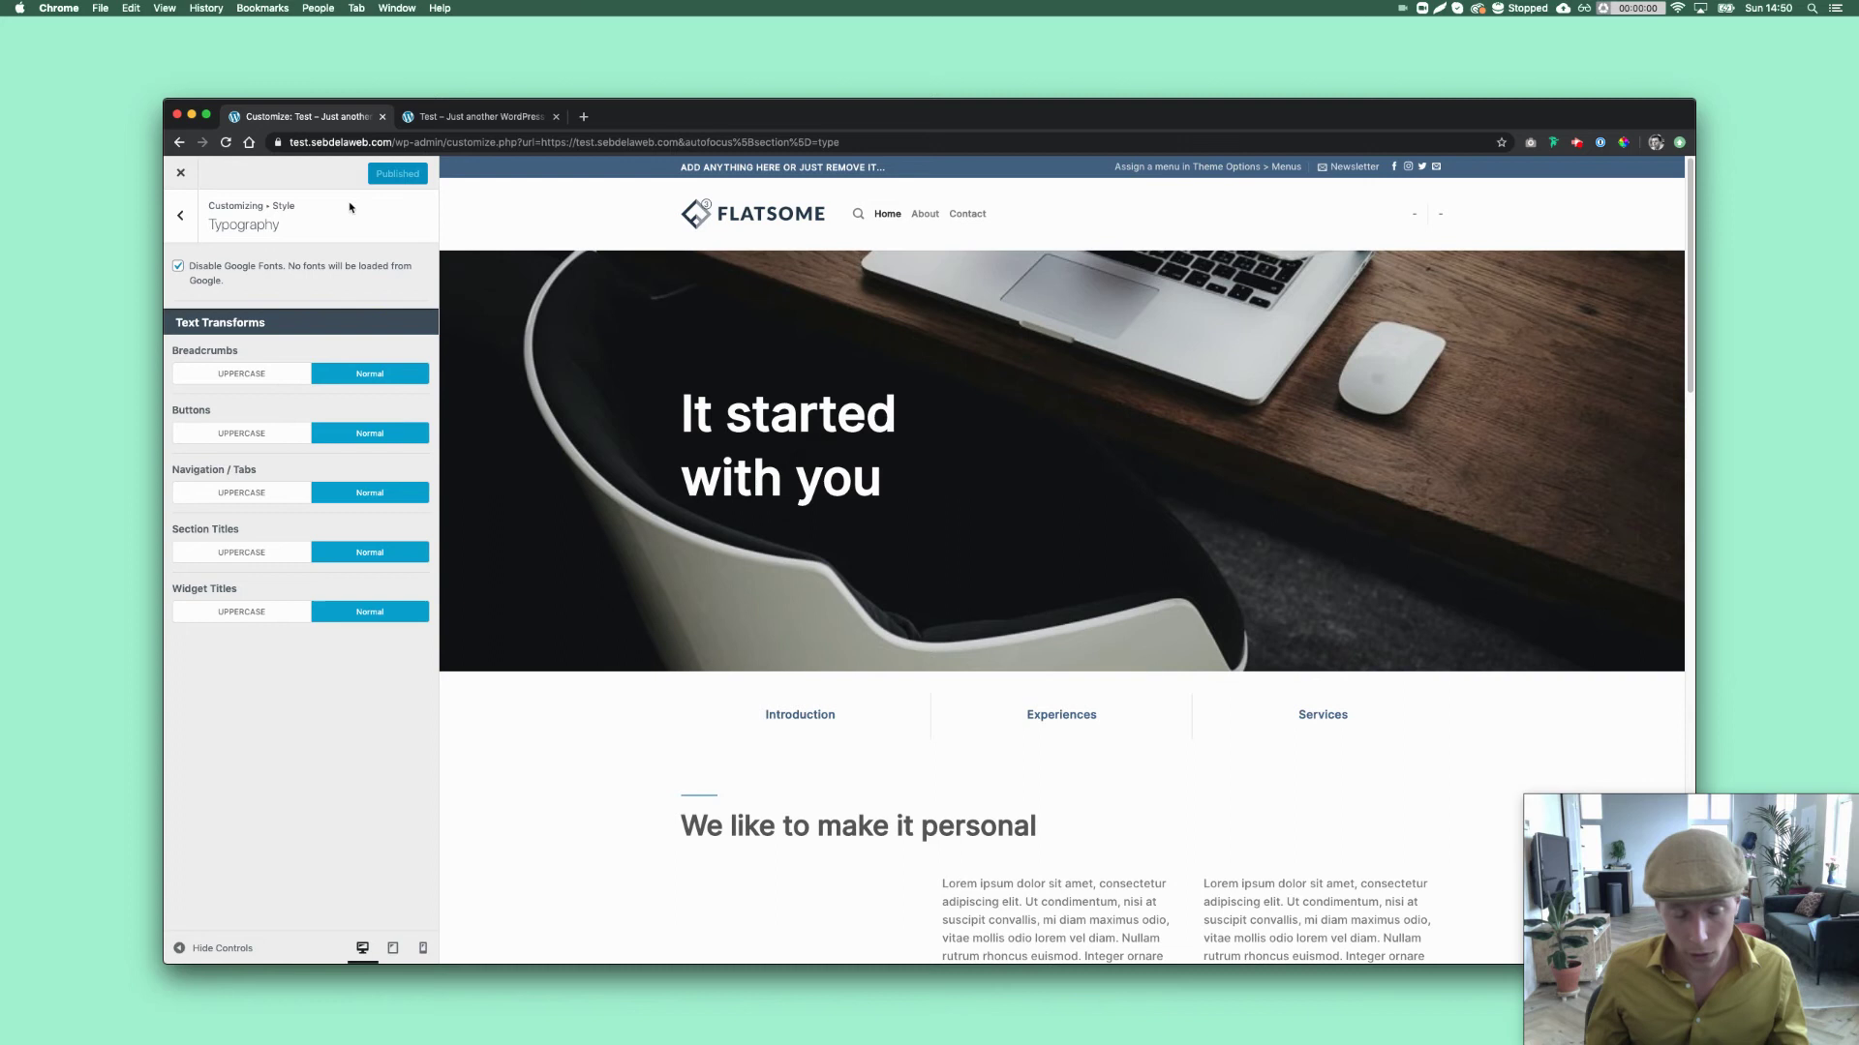
left_click(490, 122)
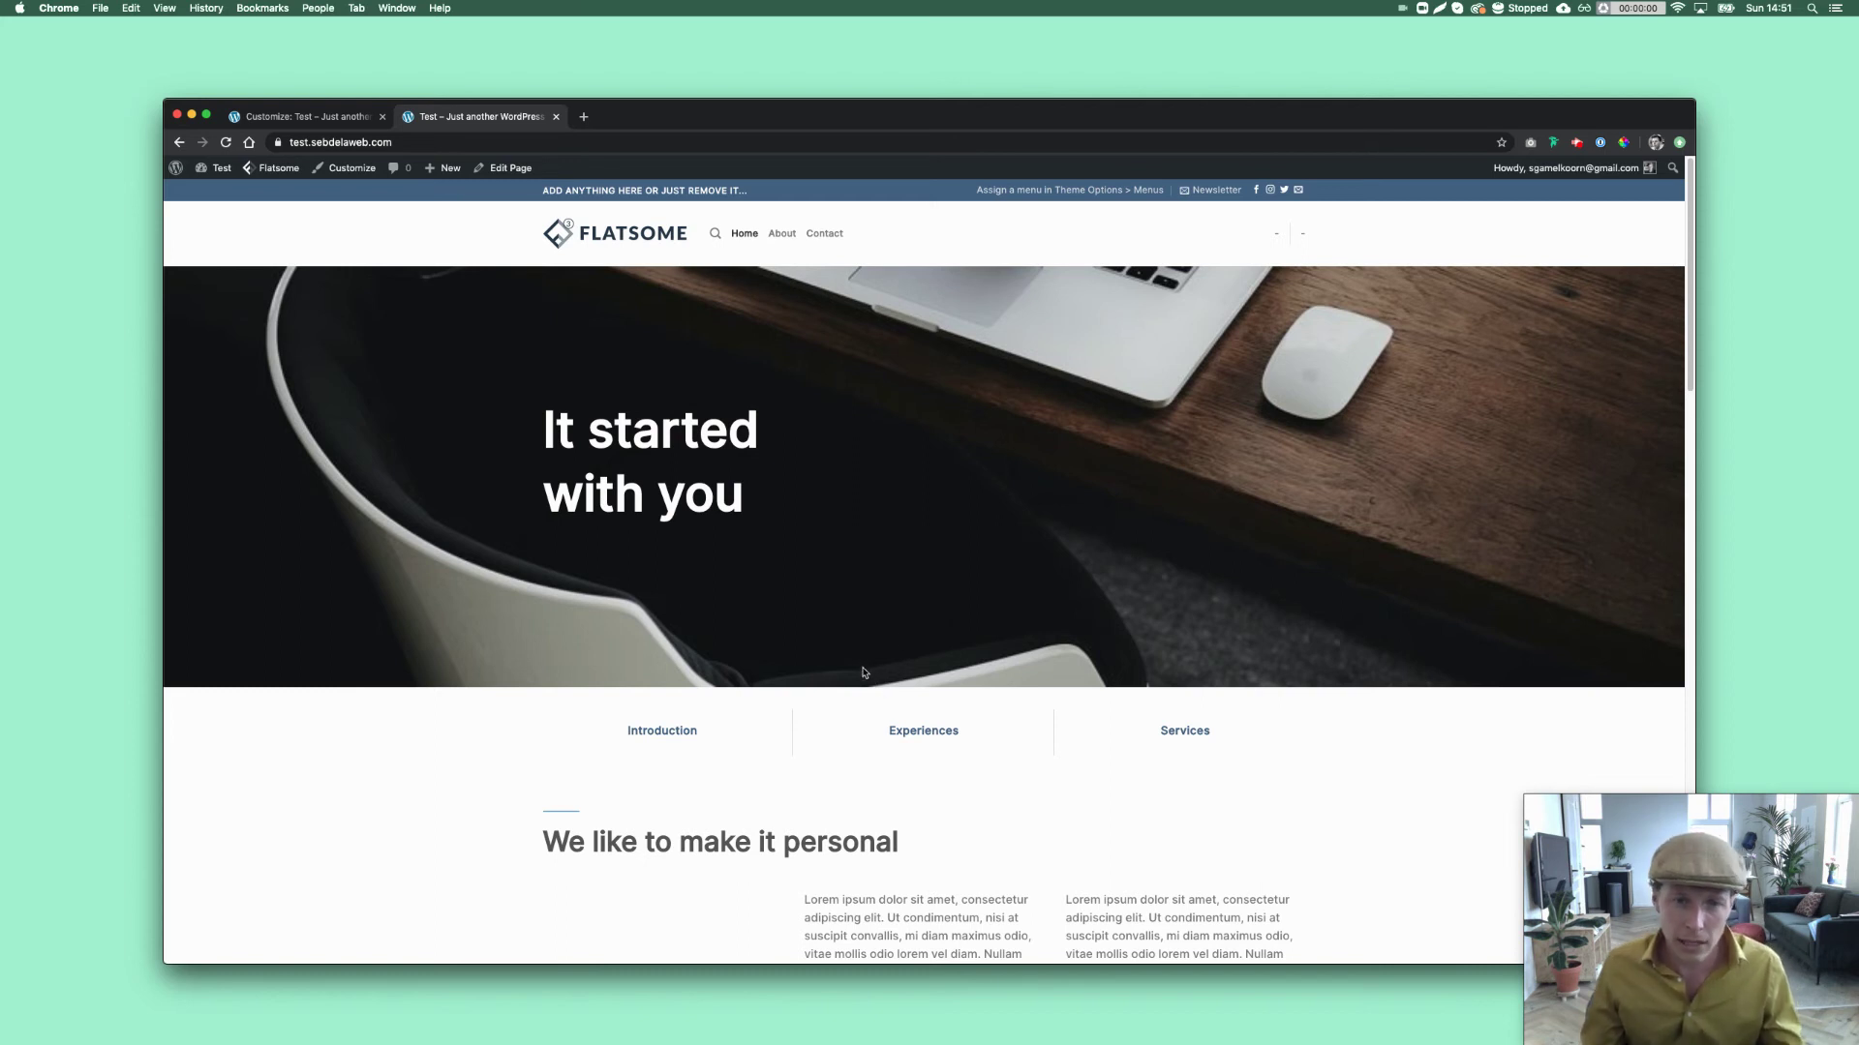
scroll(857, 683, "down", 10)
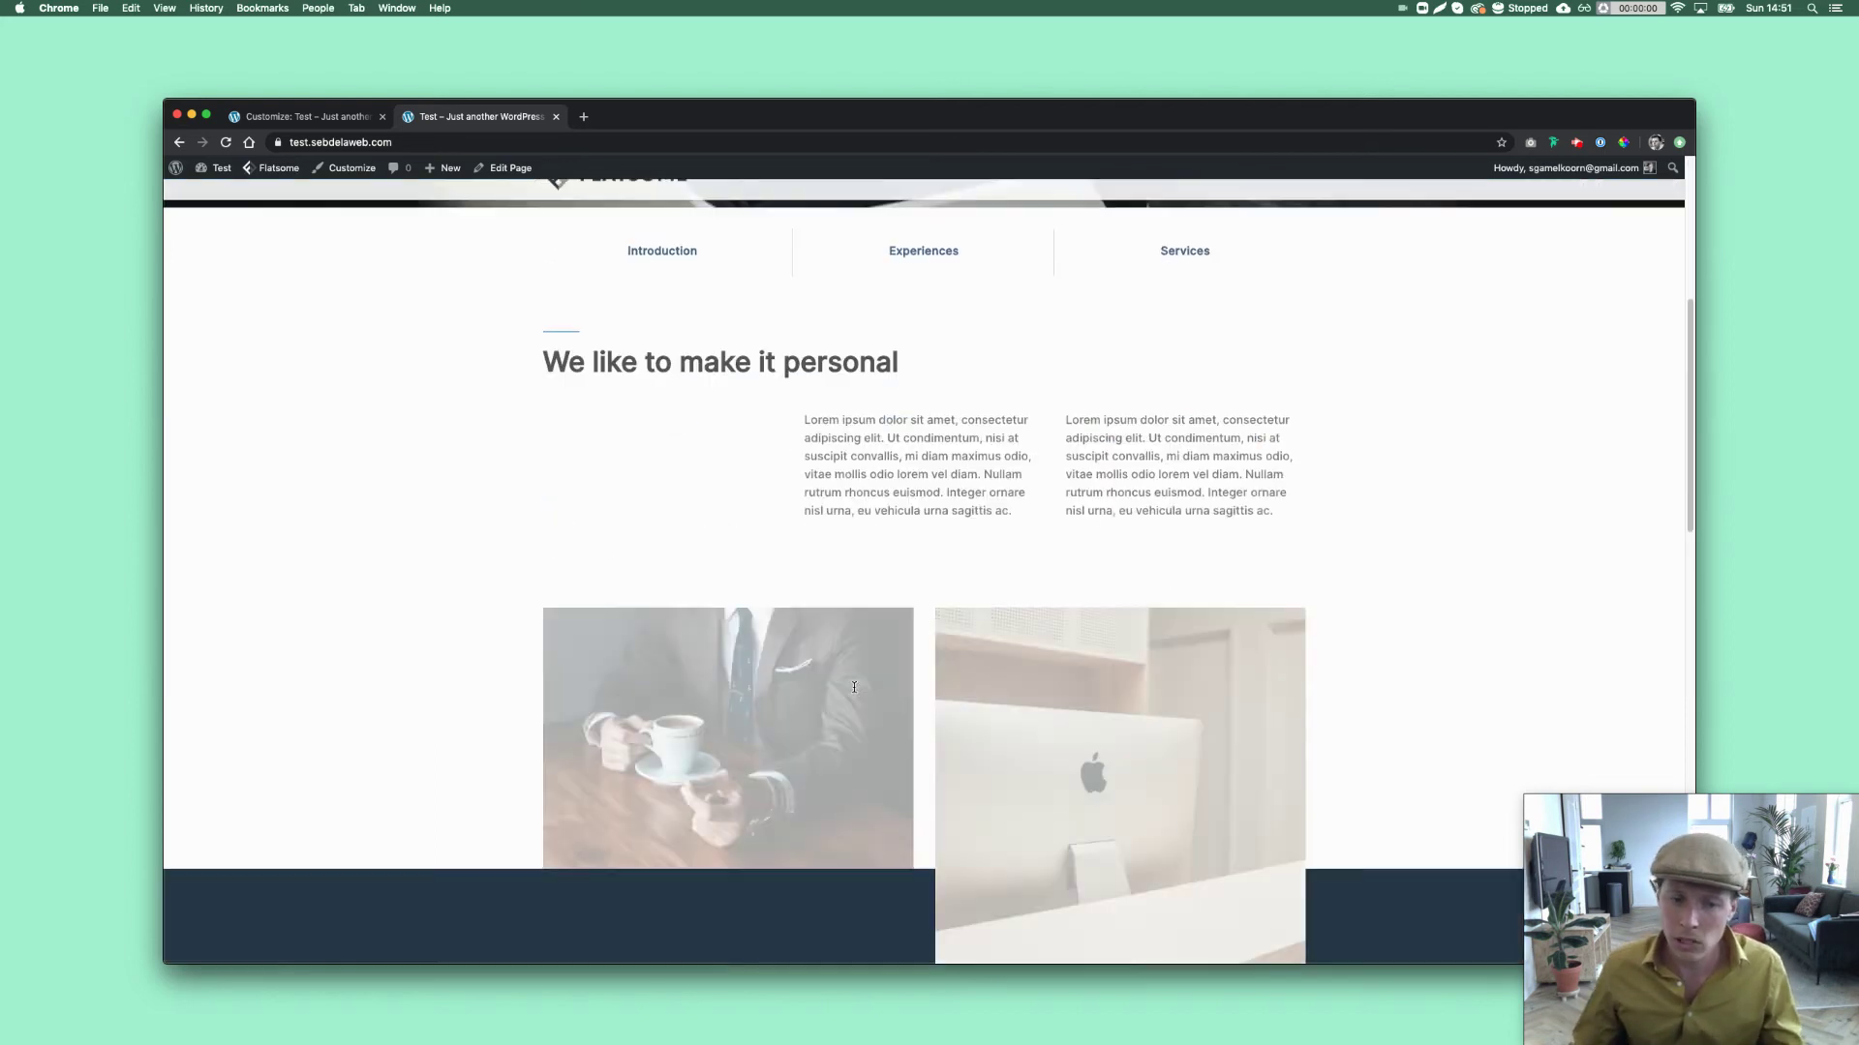
scroll(858, 666, "down", 8)
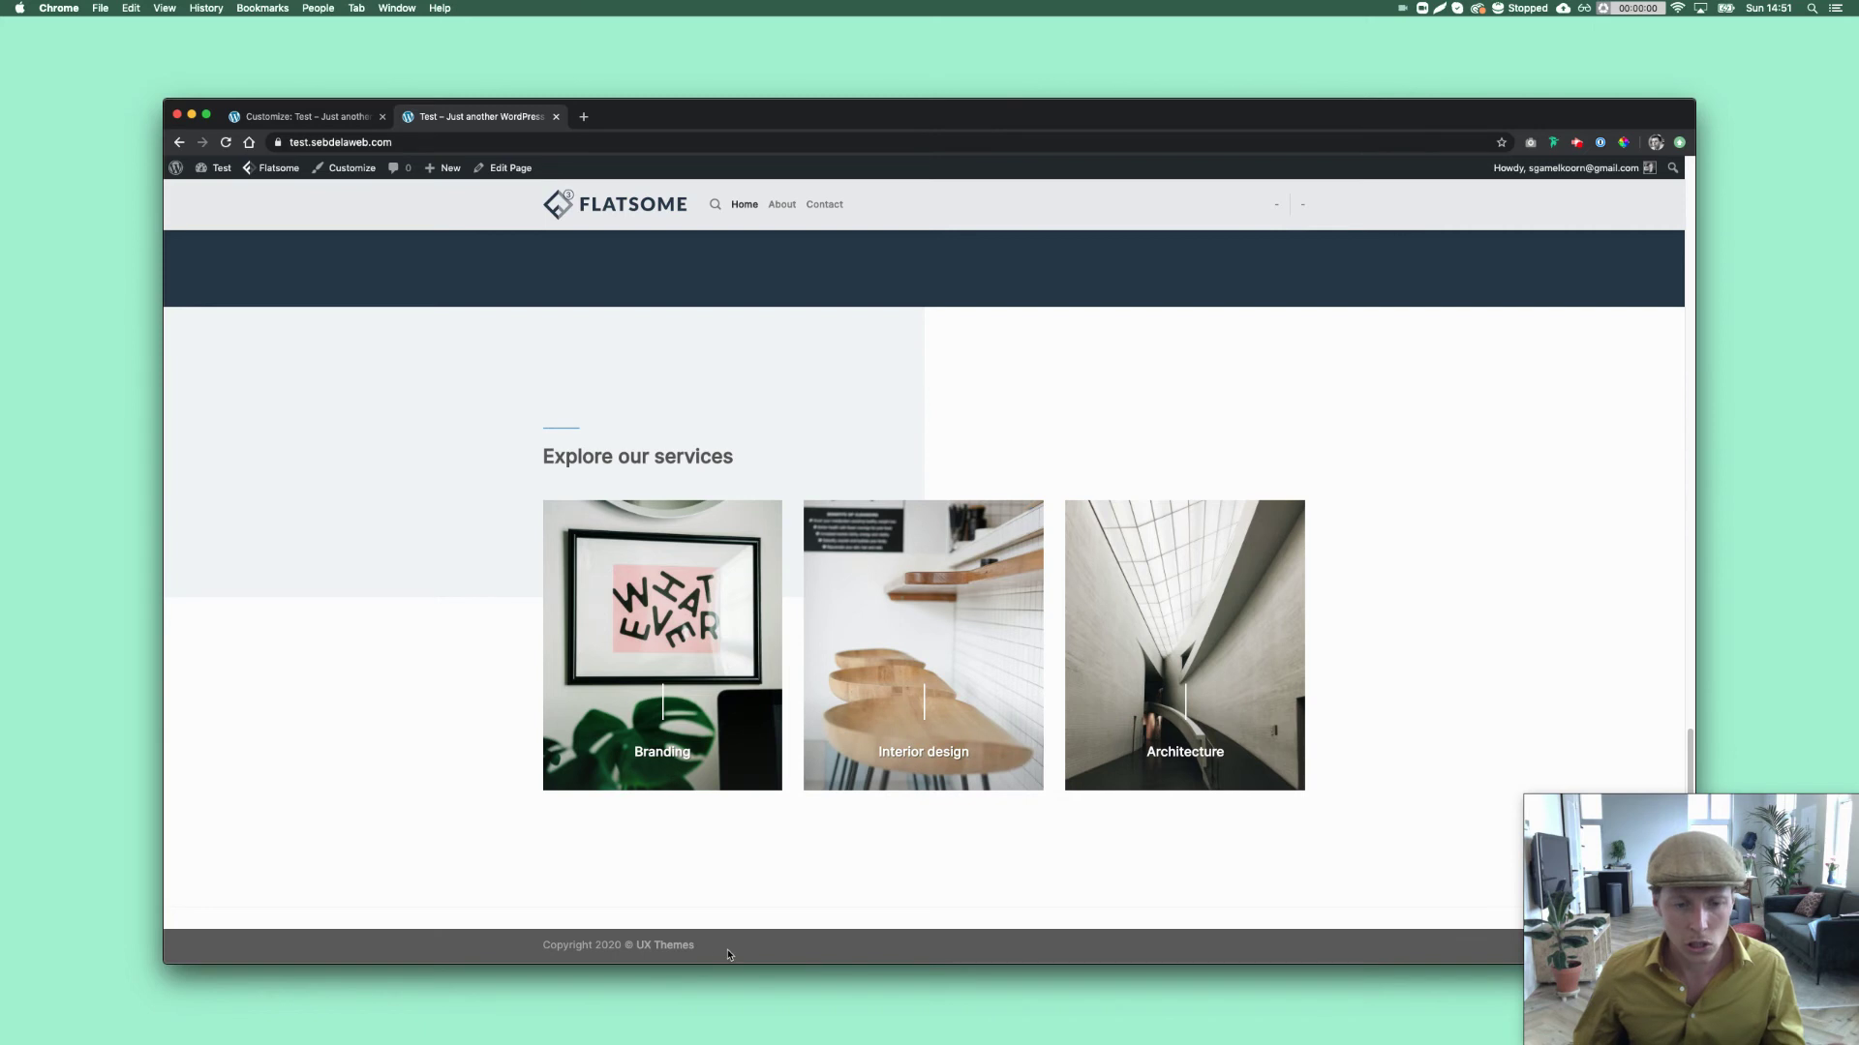
scroll(726, 740, "up", 10)
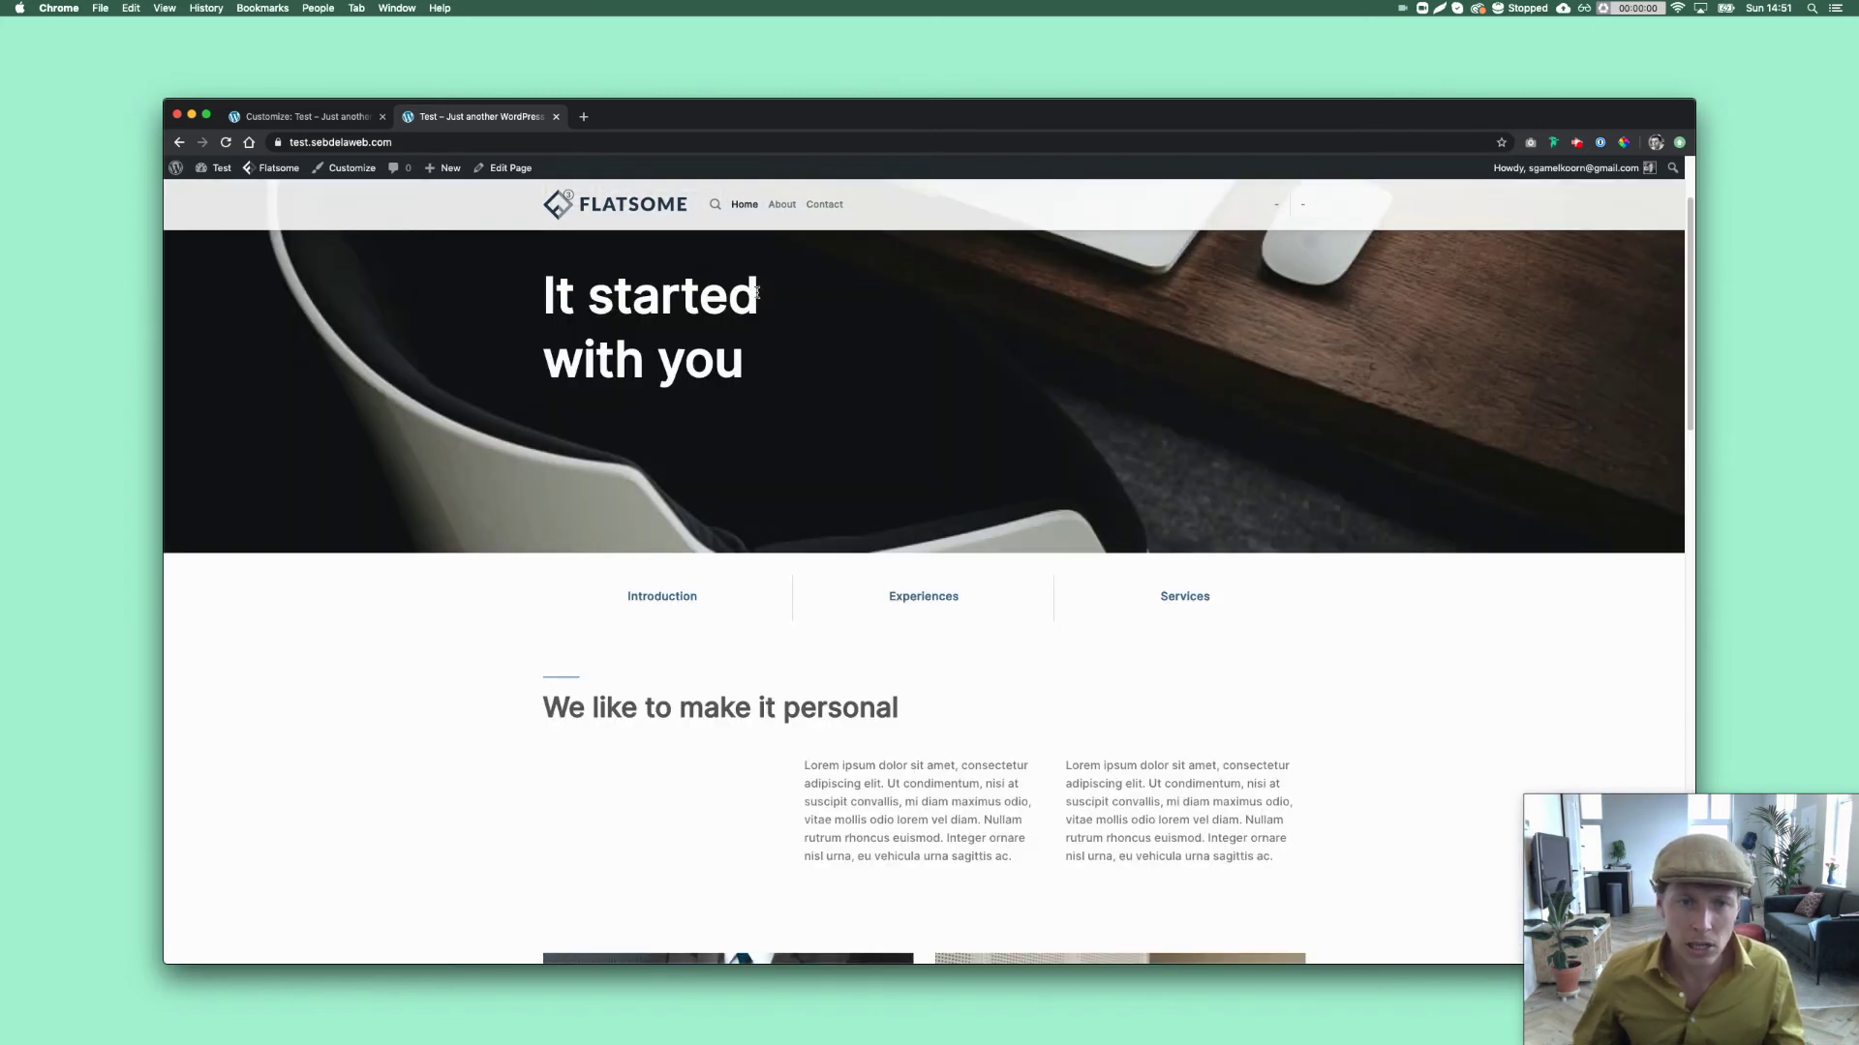
scroll(726, 745, "down", 15)
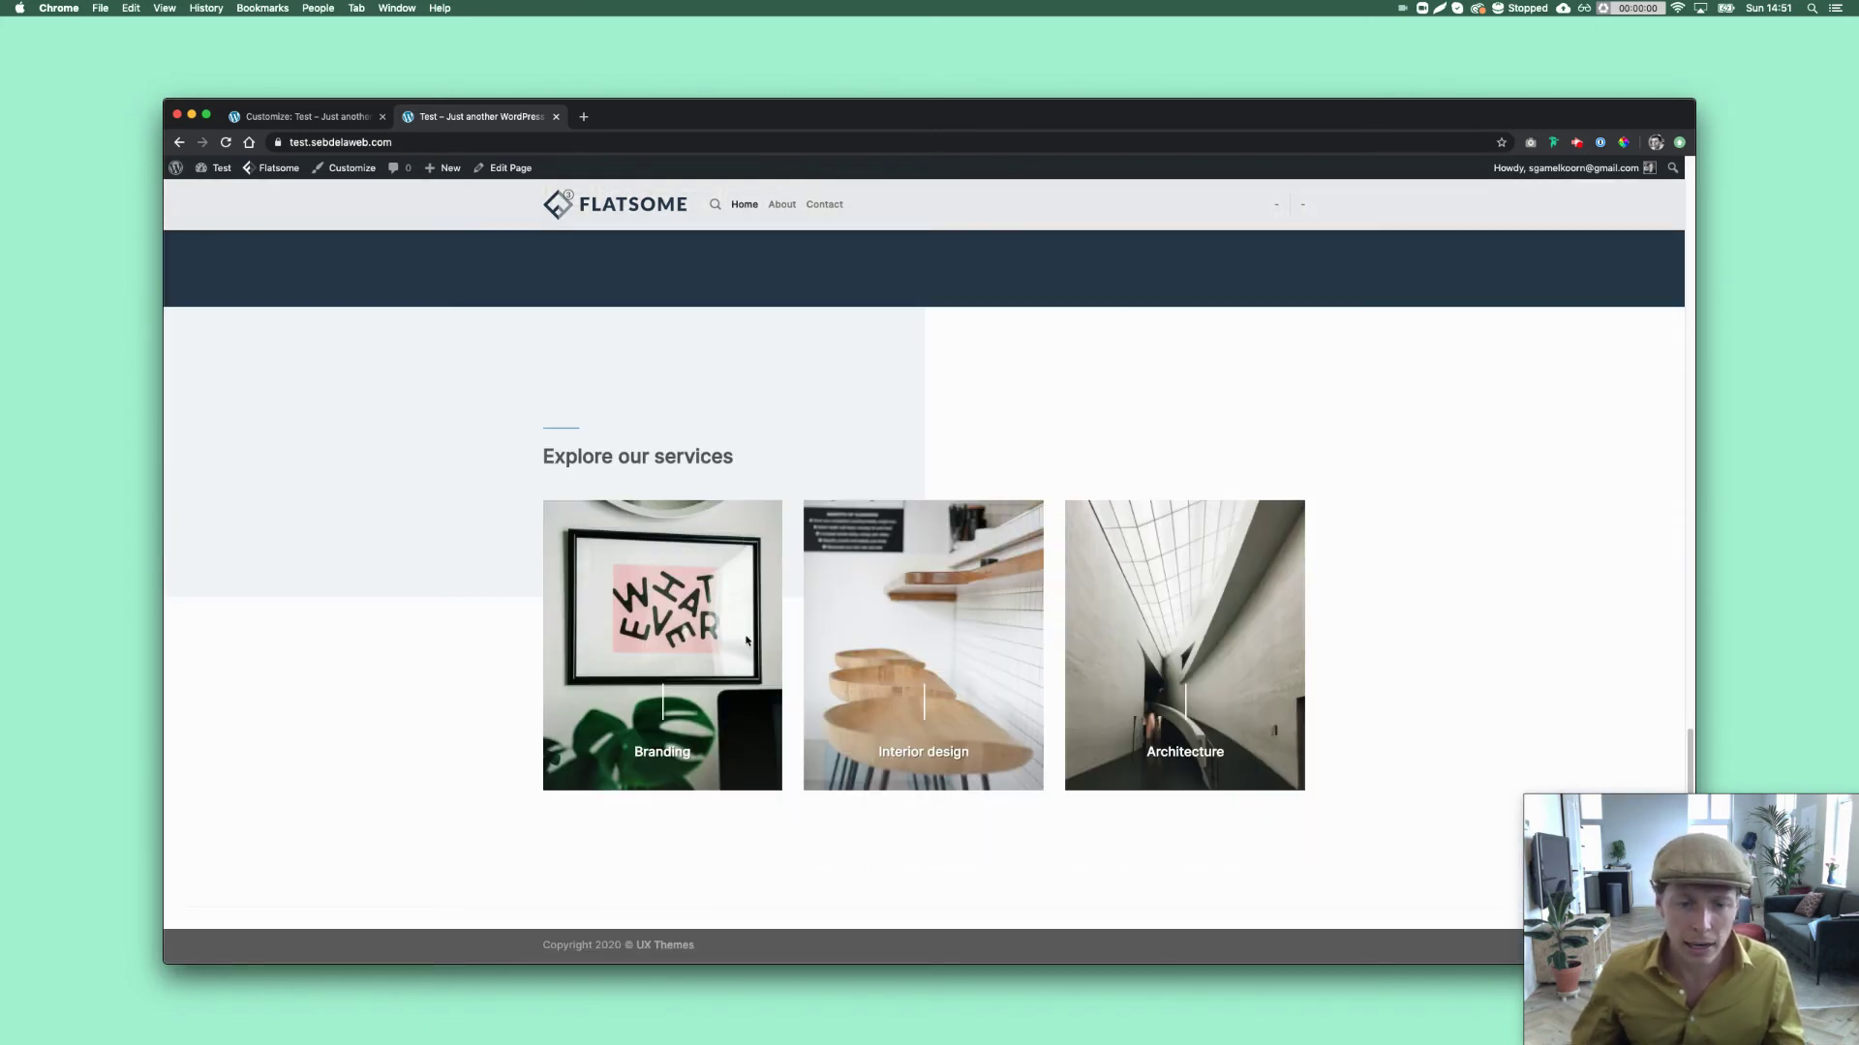
Inspect the footer's 'Themes' text and select the div.copyright-footer element in DevTools.
double_click(681, 945)
left_click(683, 945)
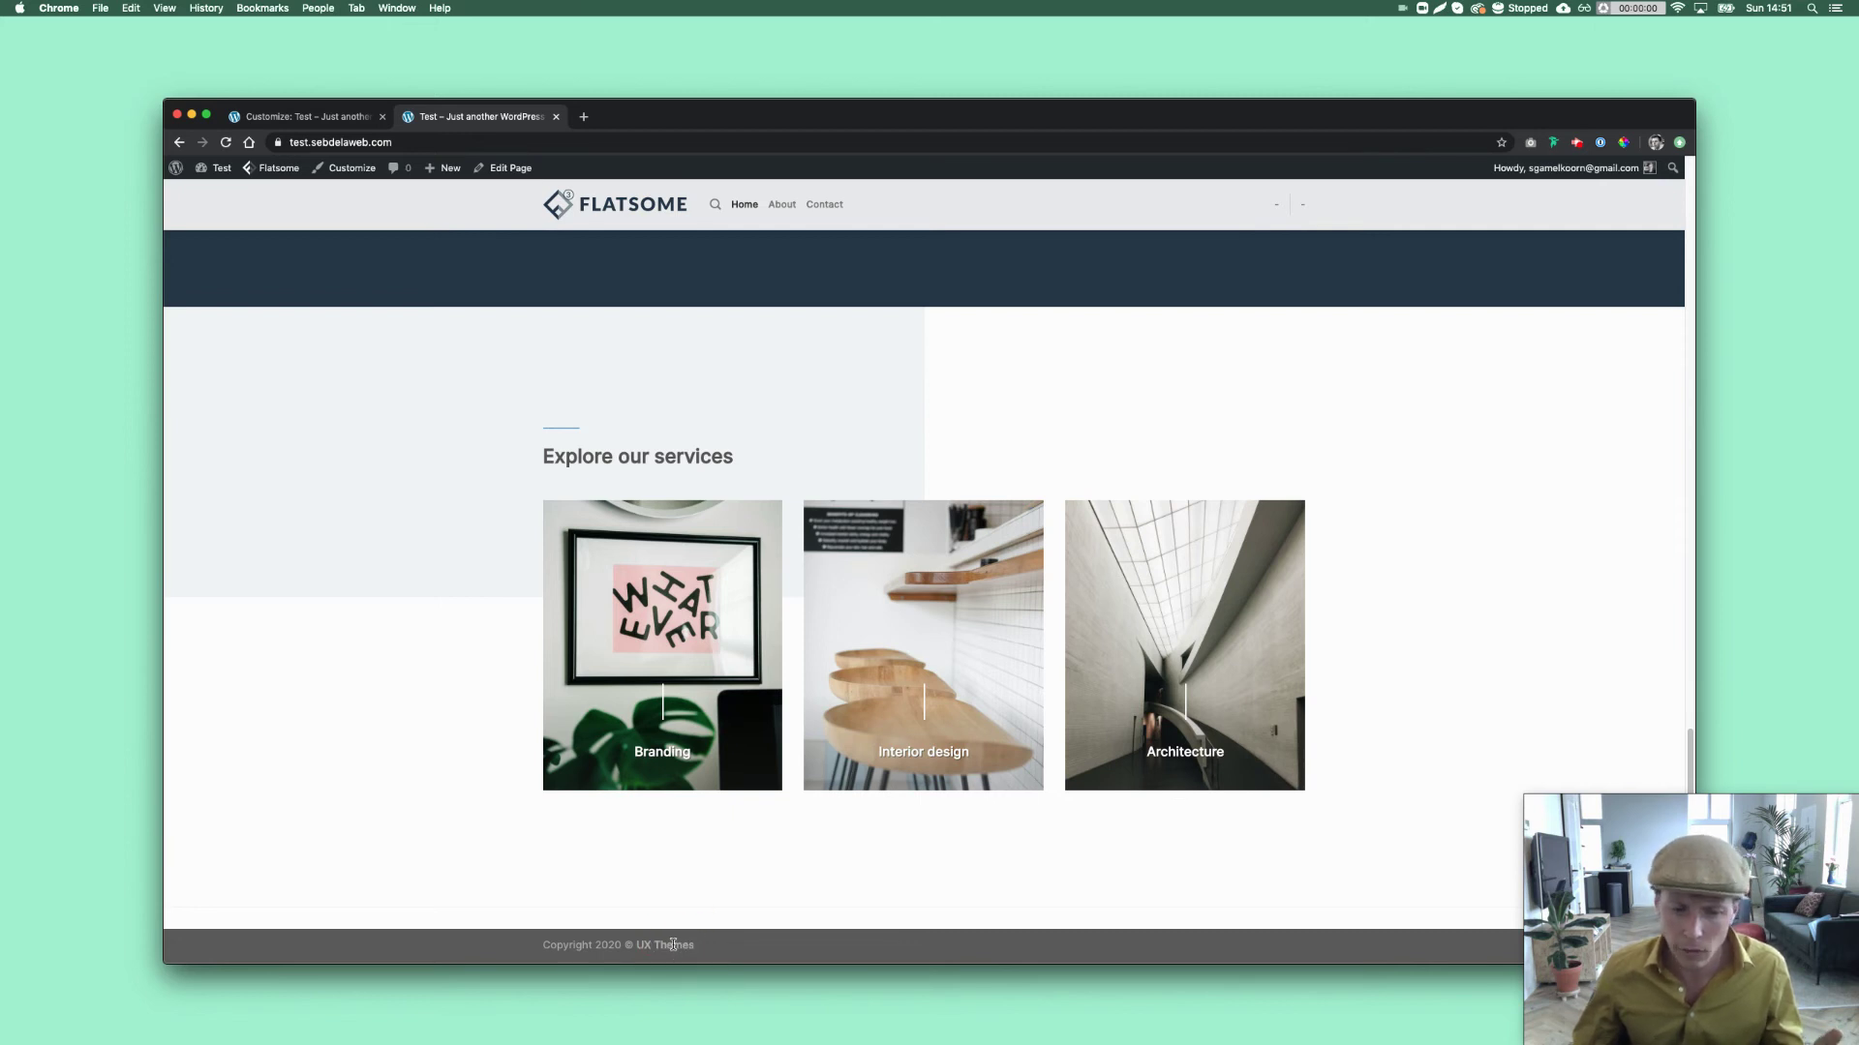
right_click(673, 945)
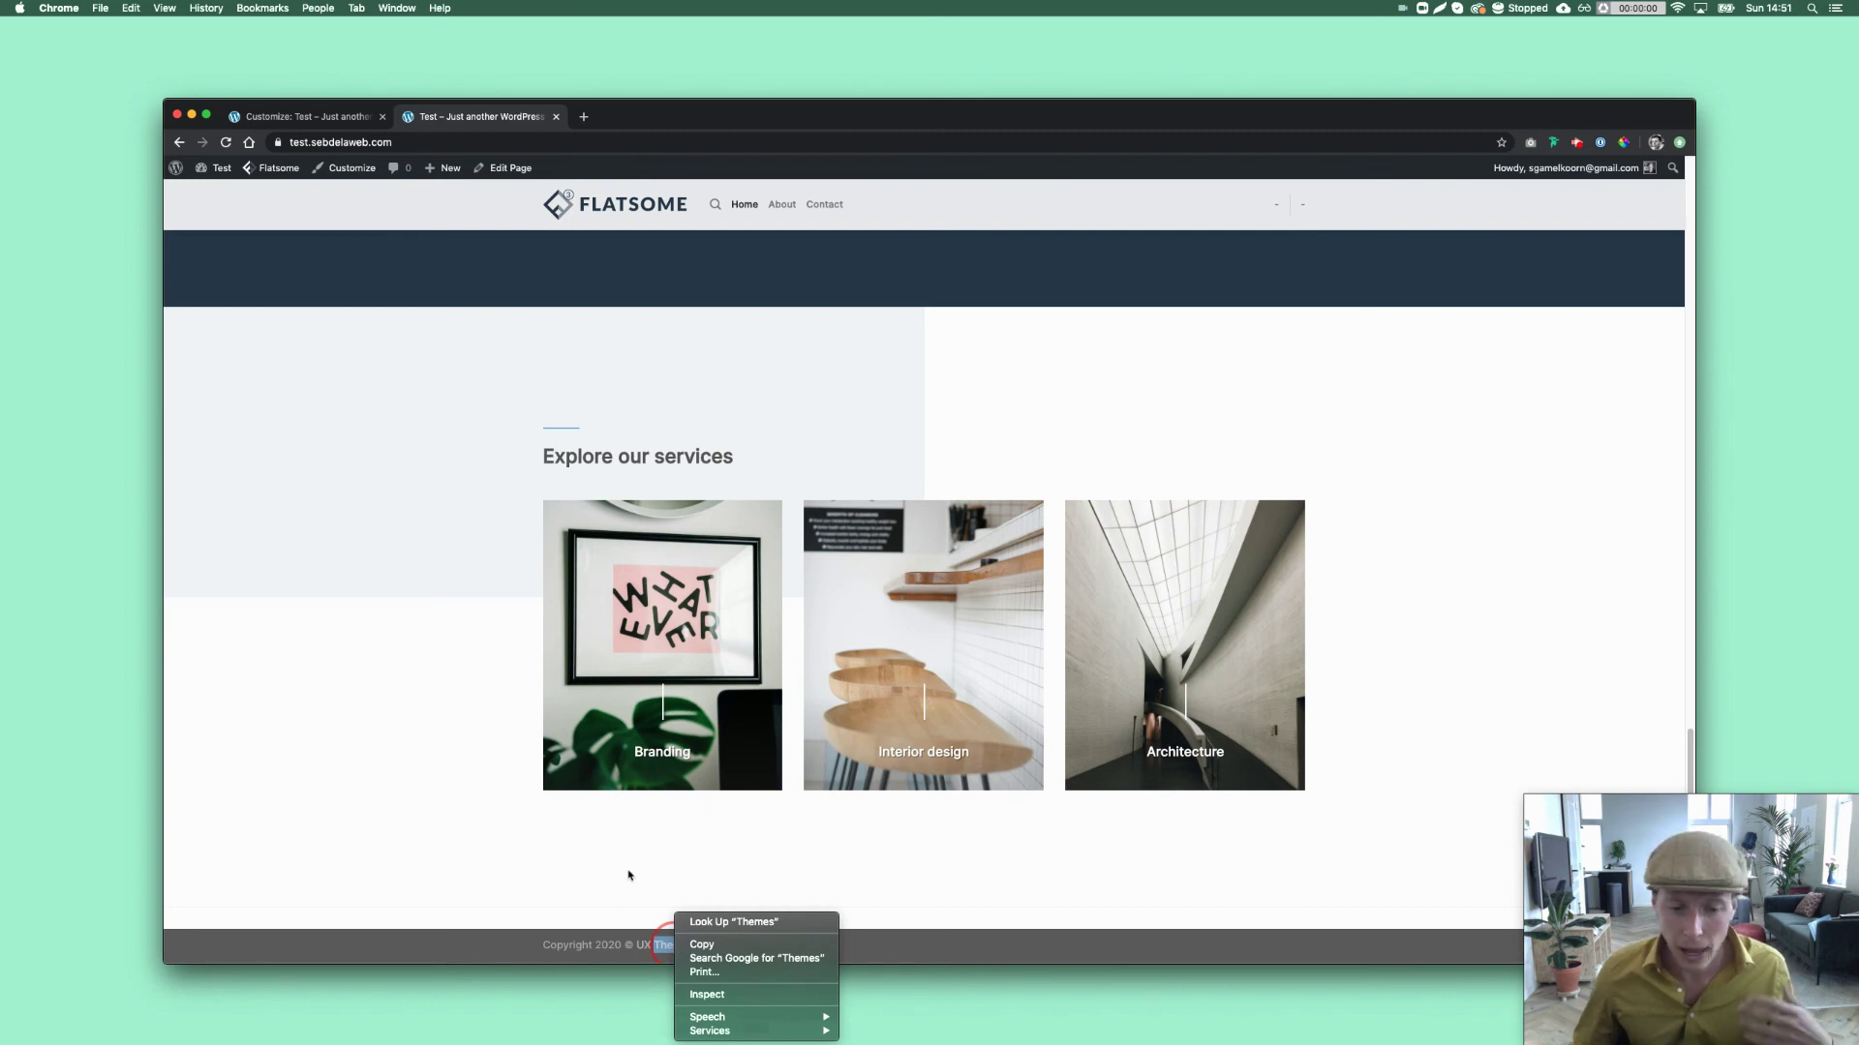
left_click(741, 993)
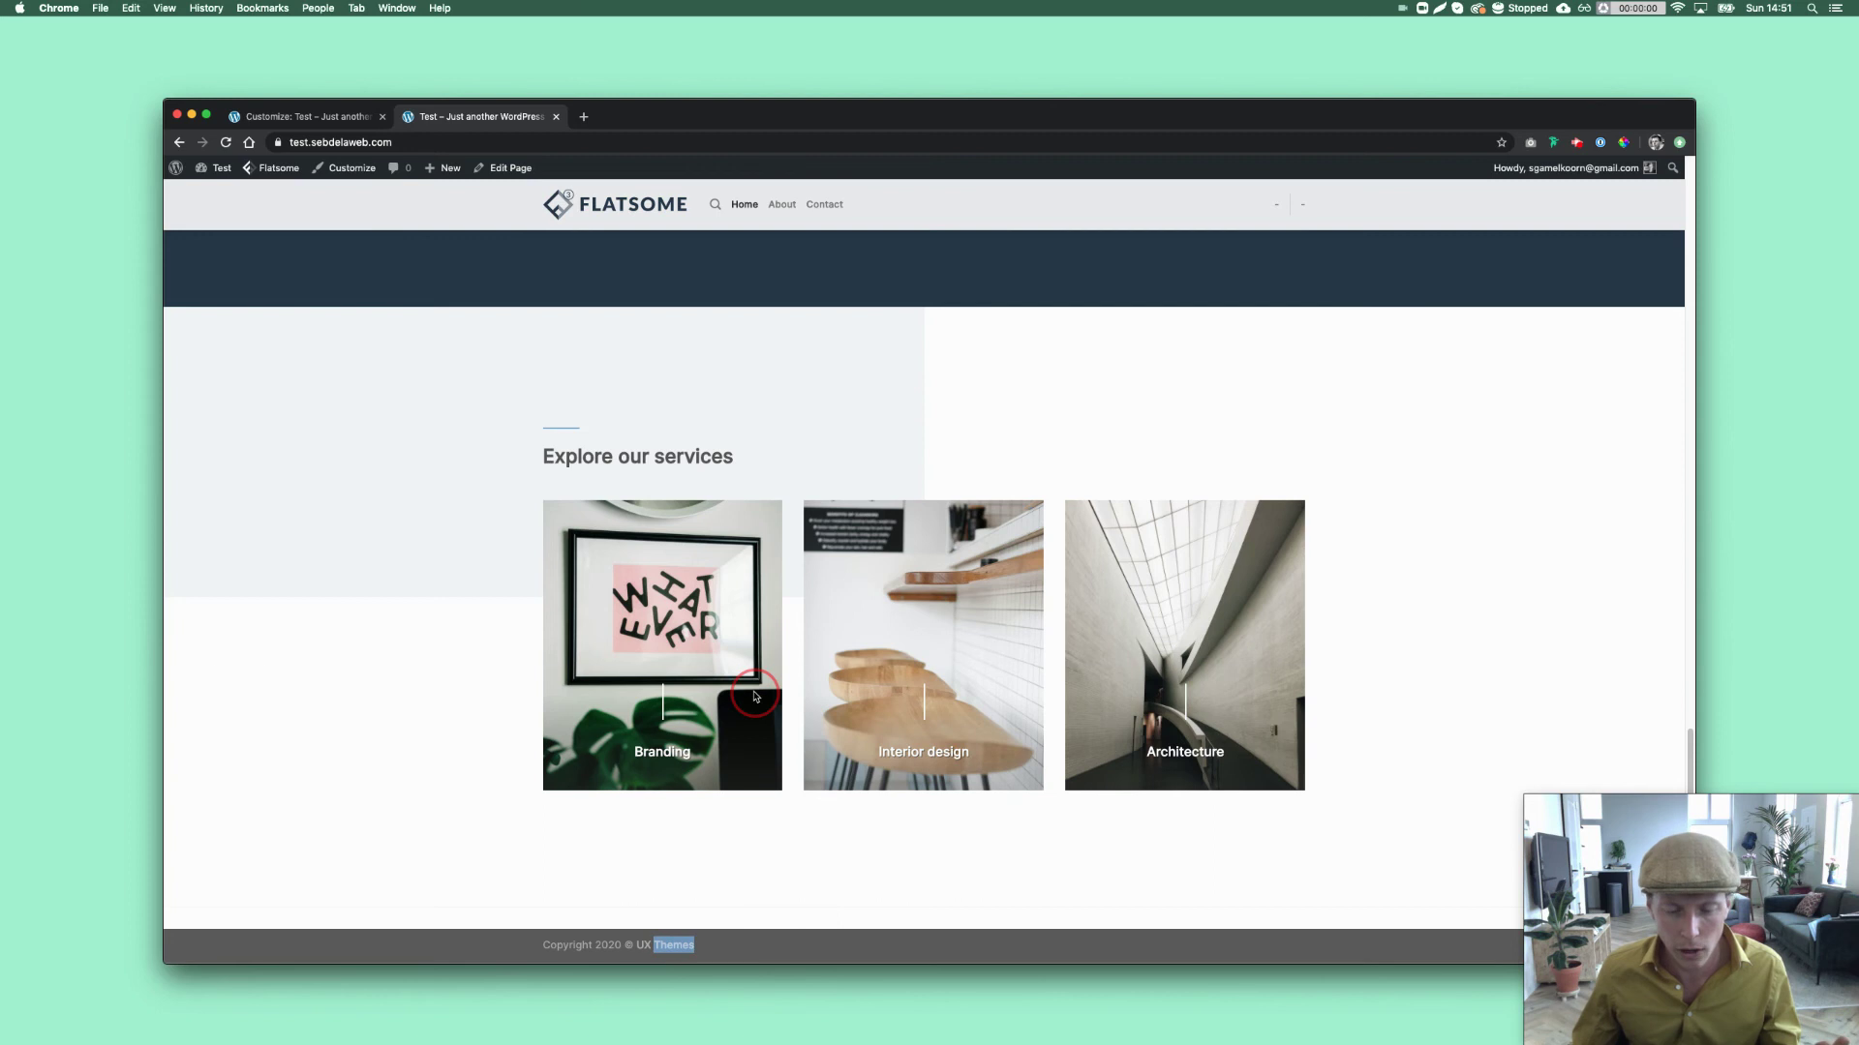
left_click(777, 549)
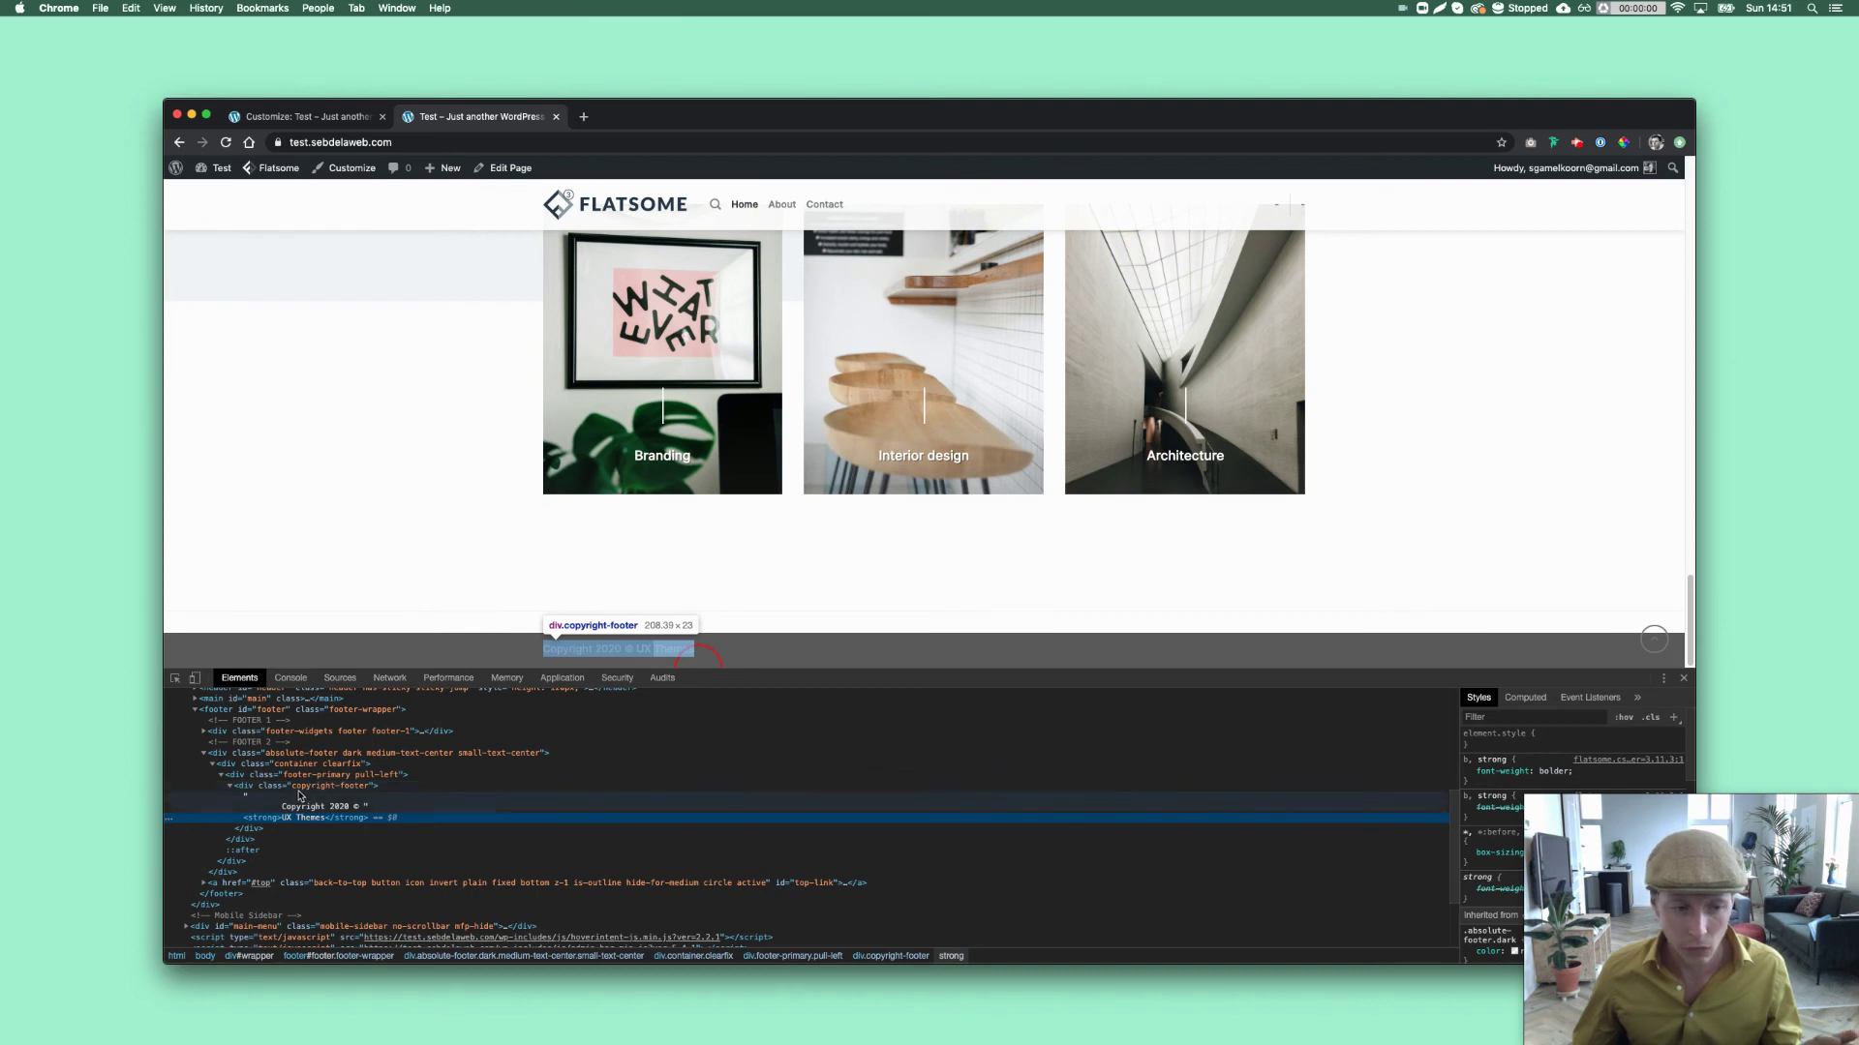
left_click(322, 790)
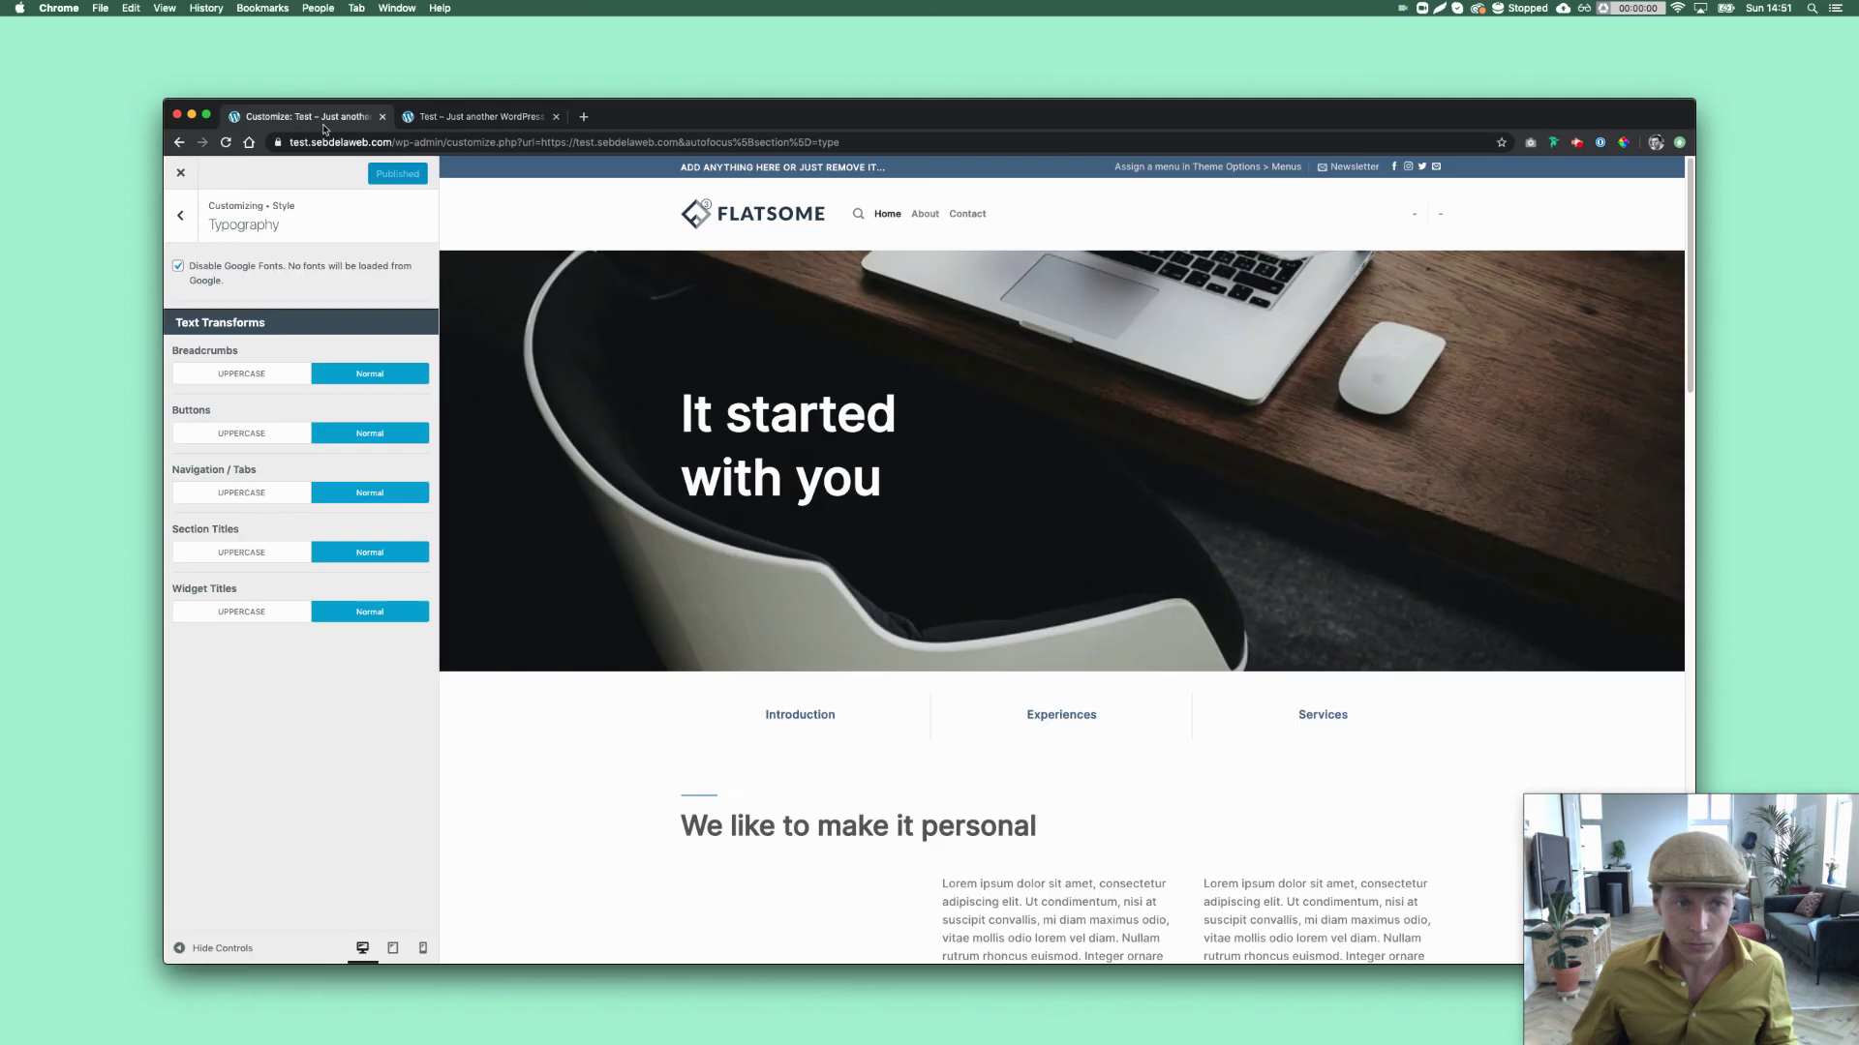
Leave the Customizer and choose inter-medium as the font to assign in Use Any Font.
left_click(320, 117)
left_click(181, 174)
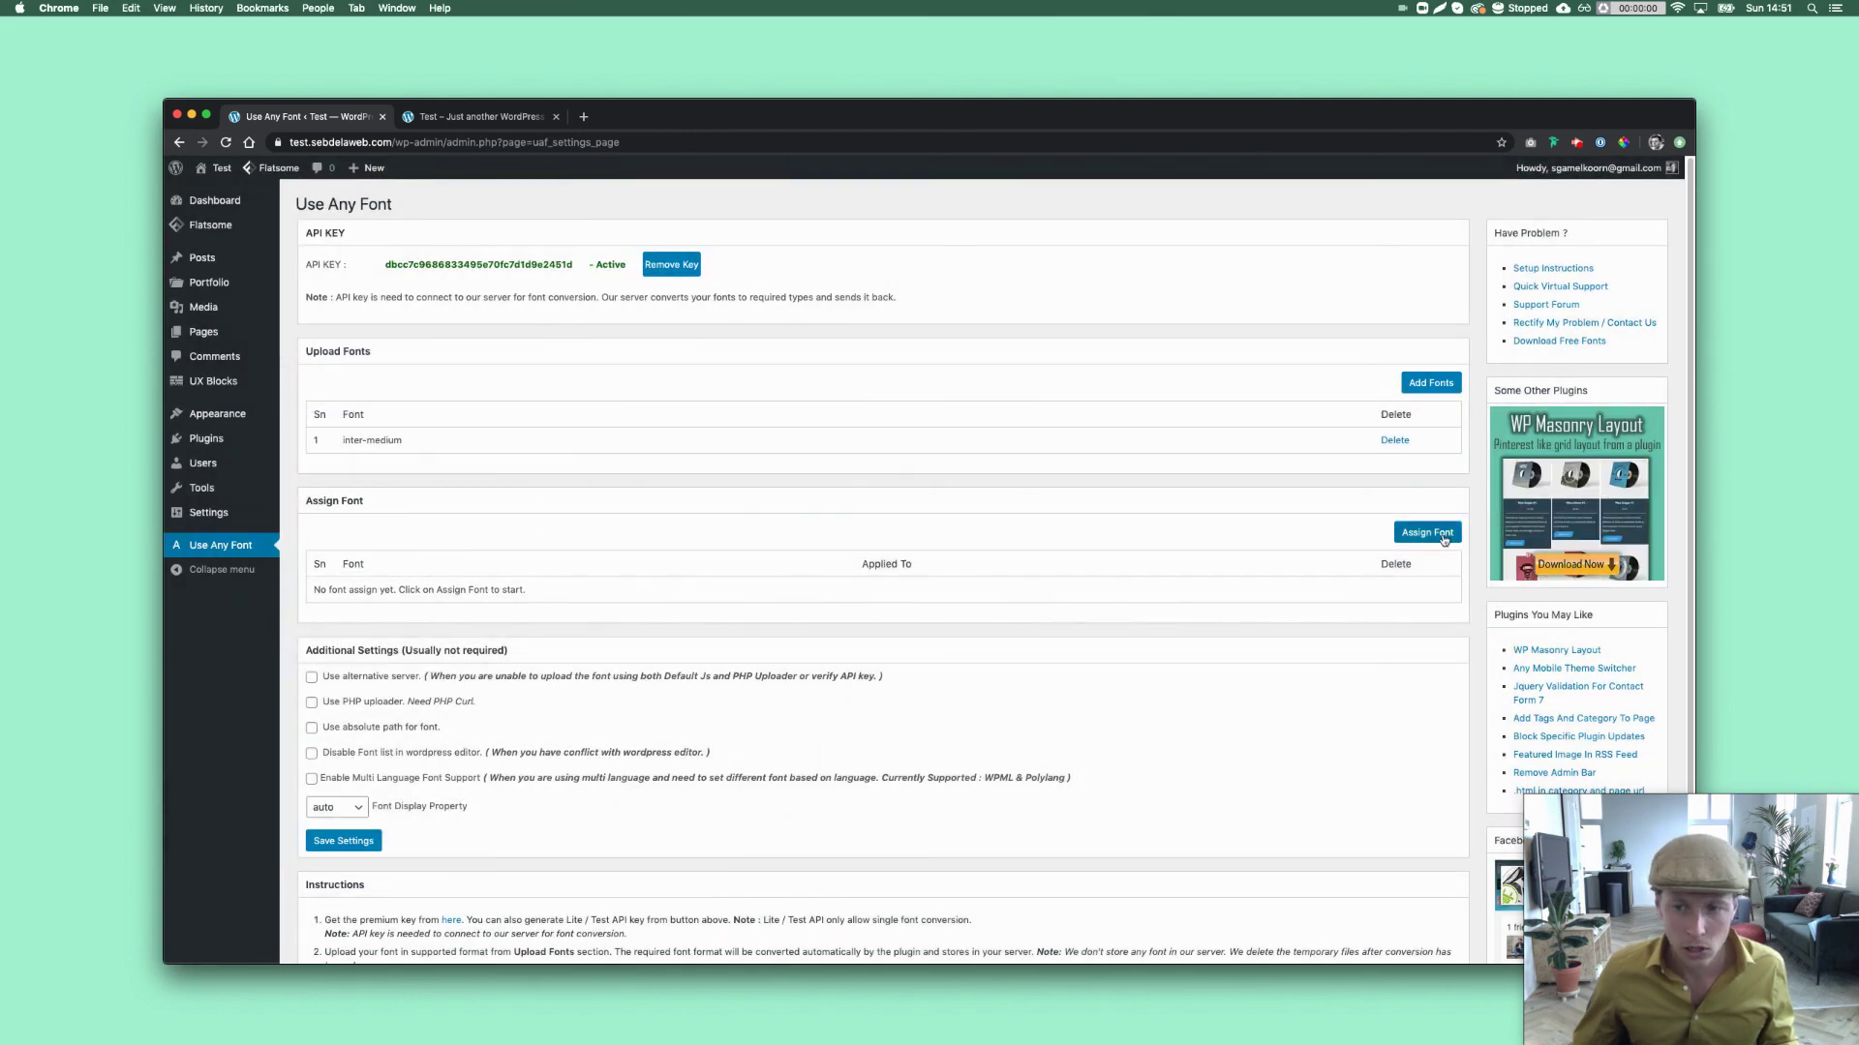
left_click(1442, 536)
left_click(497, 569)
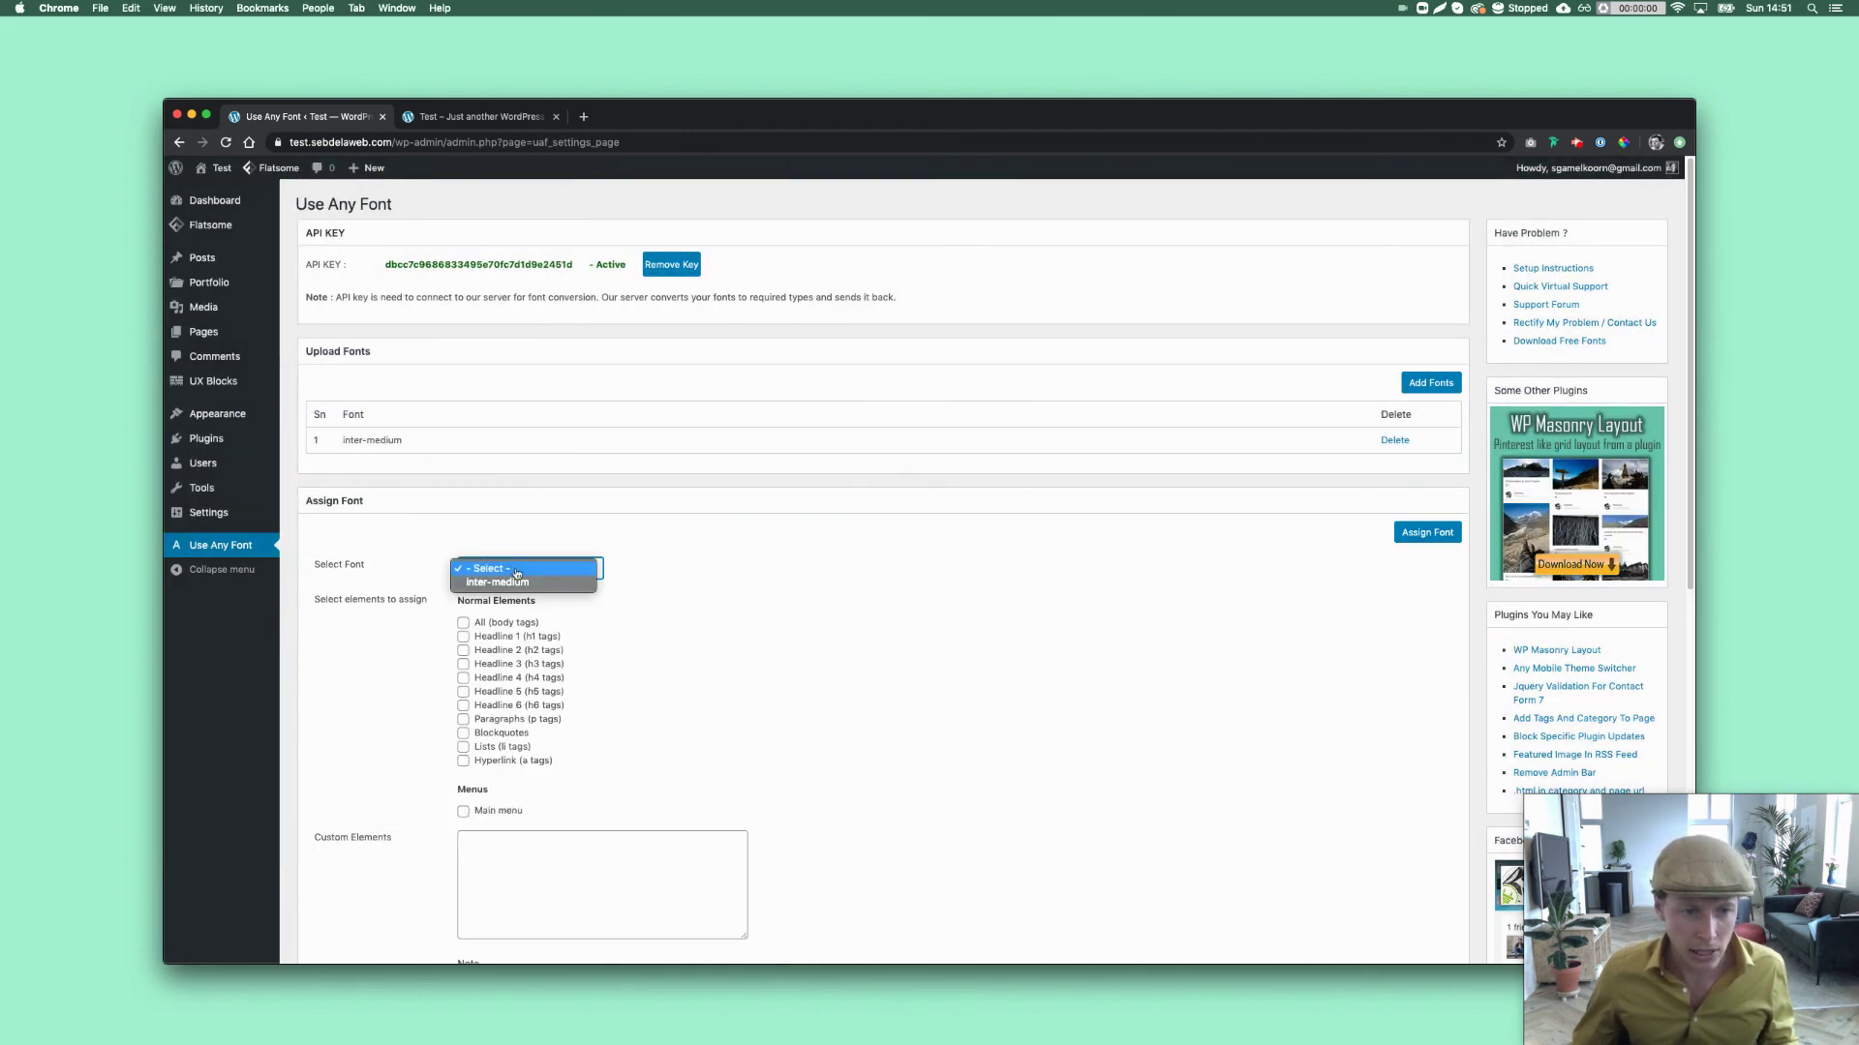
left_click(511, 585)
scroll(568, 670, "down", 1)
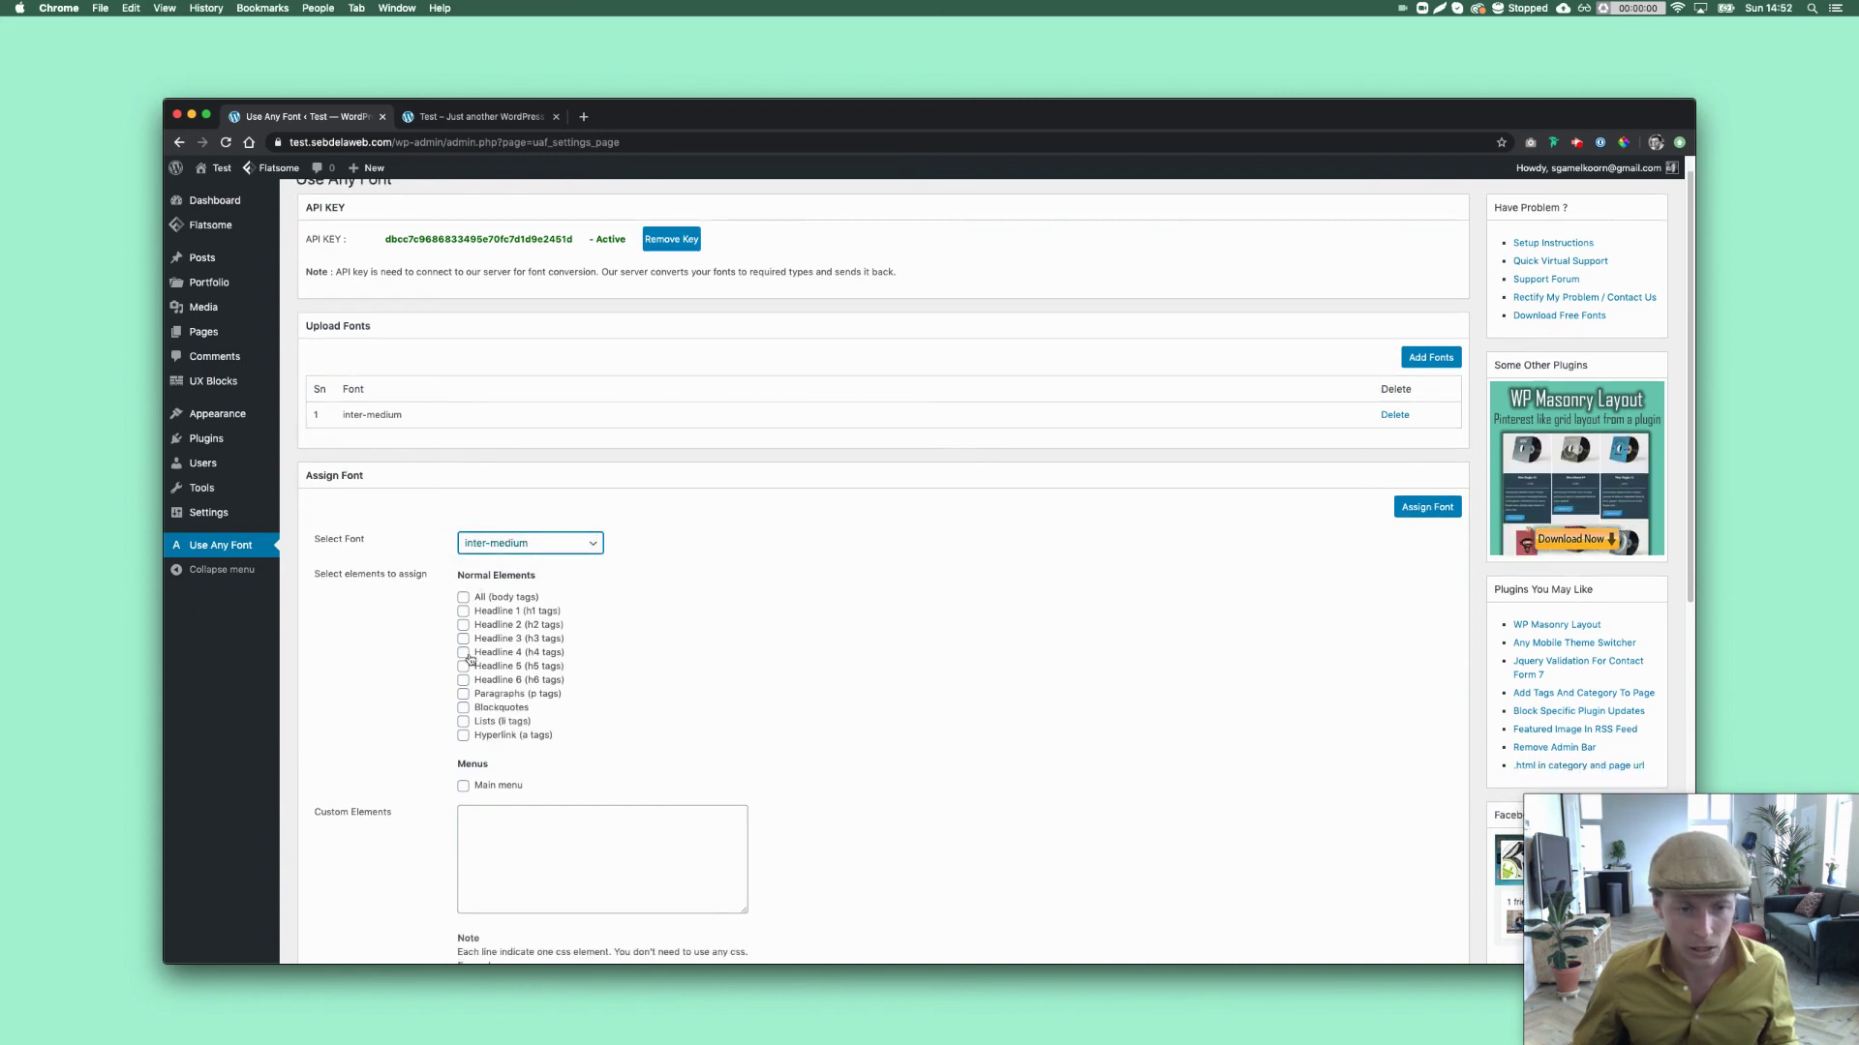
scroll(614, 798, "down", 3)
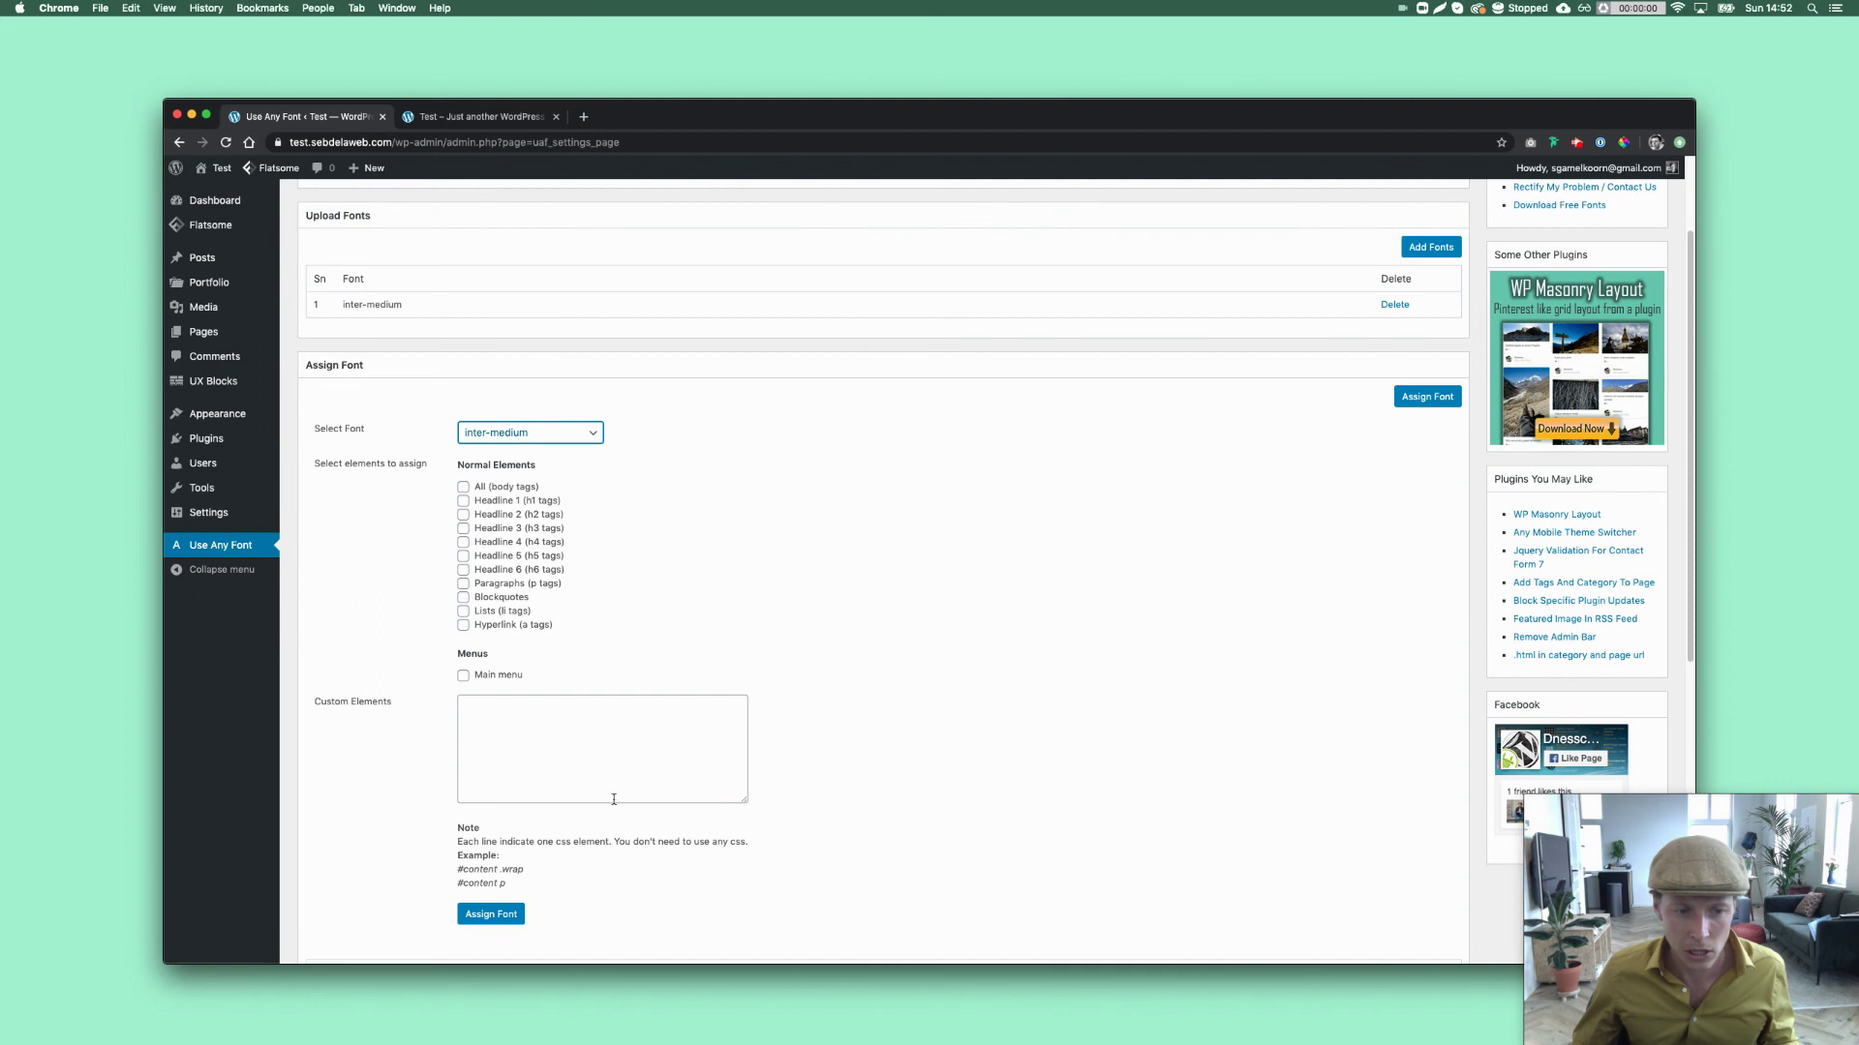
Enter '.copyright-footer' as the custom element and assign the font to it.
left_click(542, 745)
type("copyright-footer")
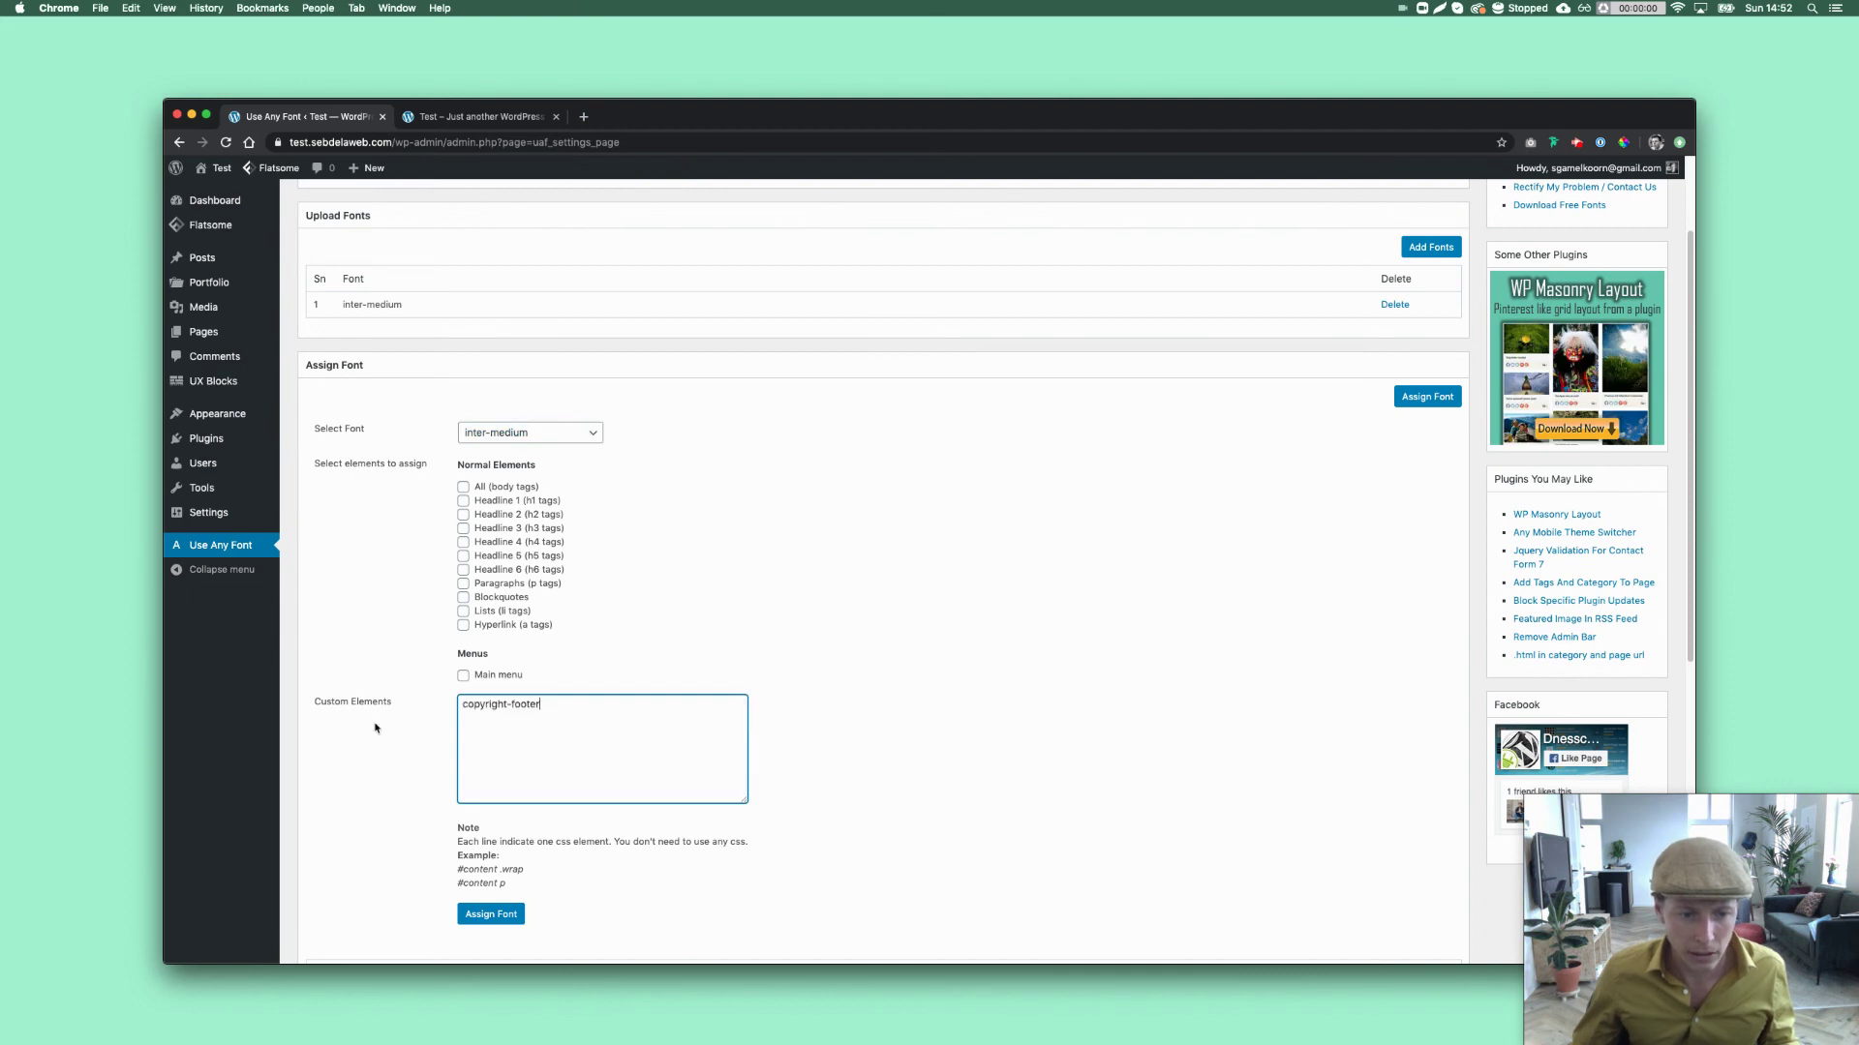
left_click(463, 707)
type(".")
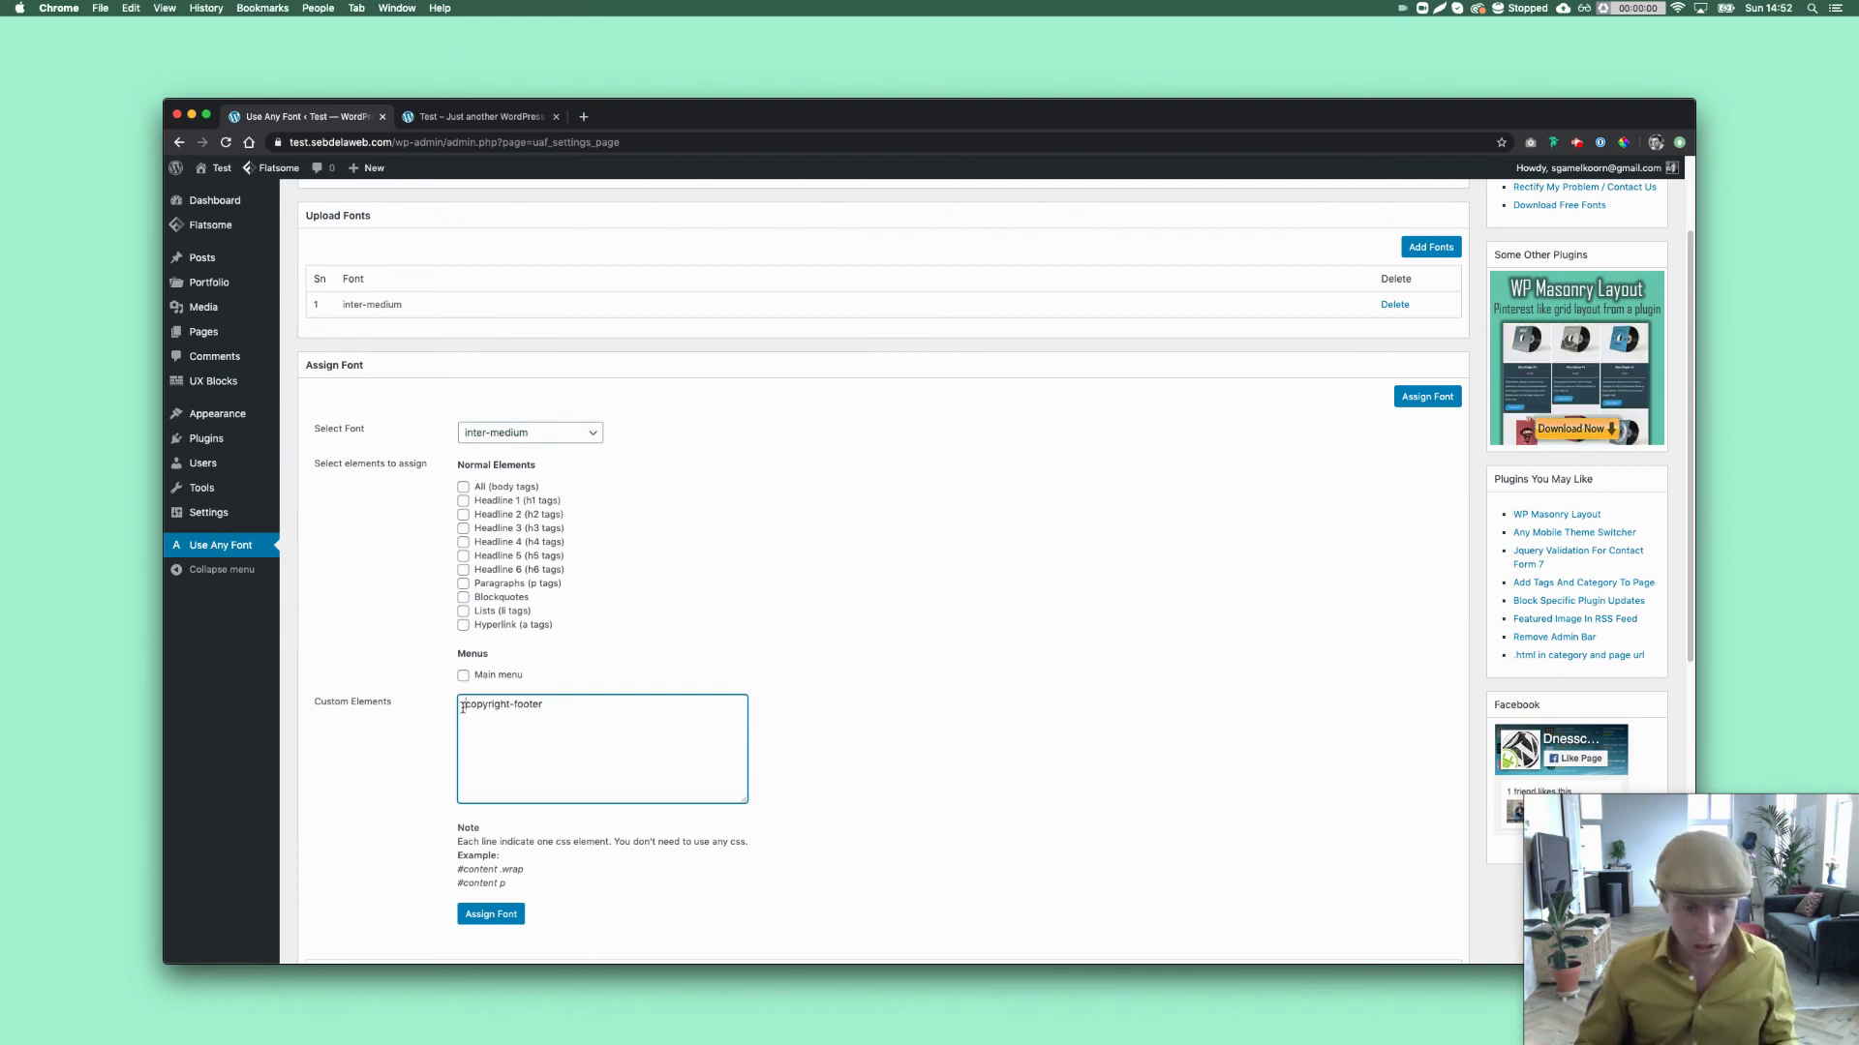
scroll(560, 807, "down", 2)
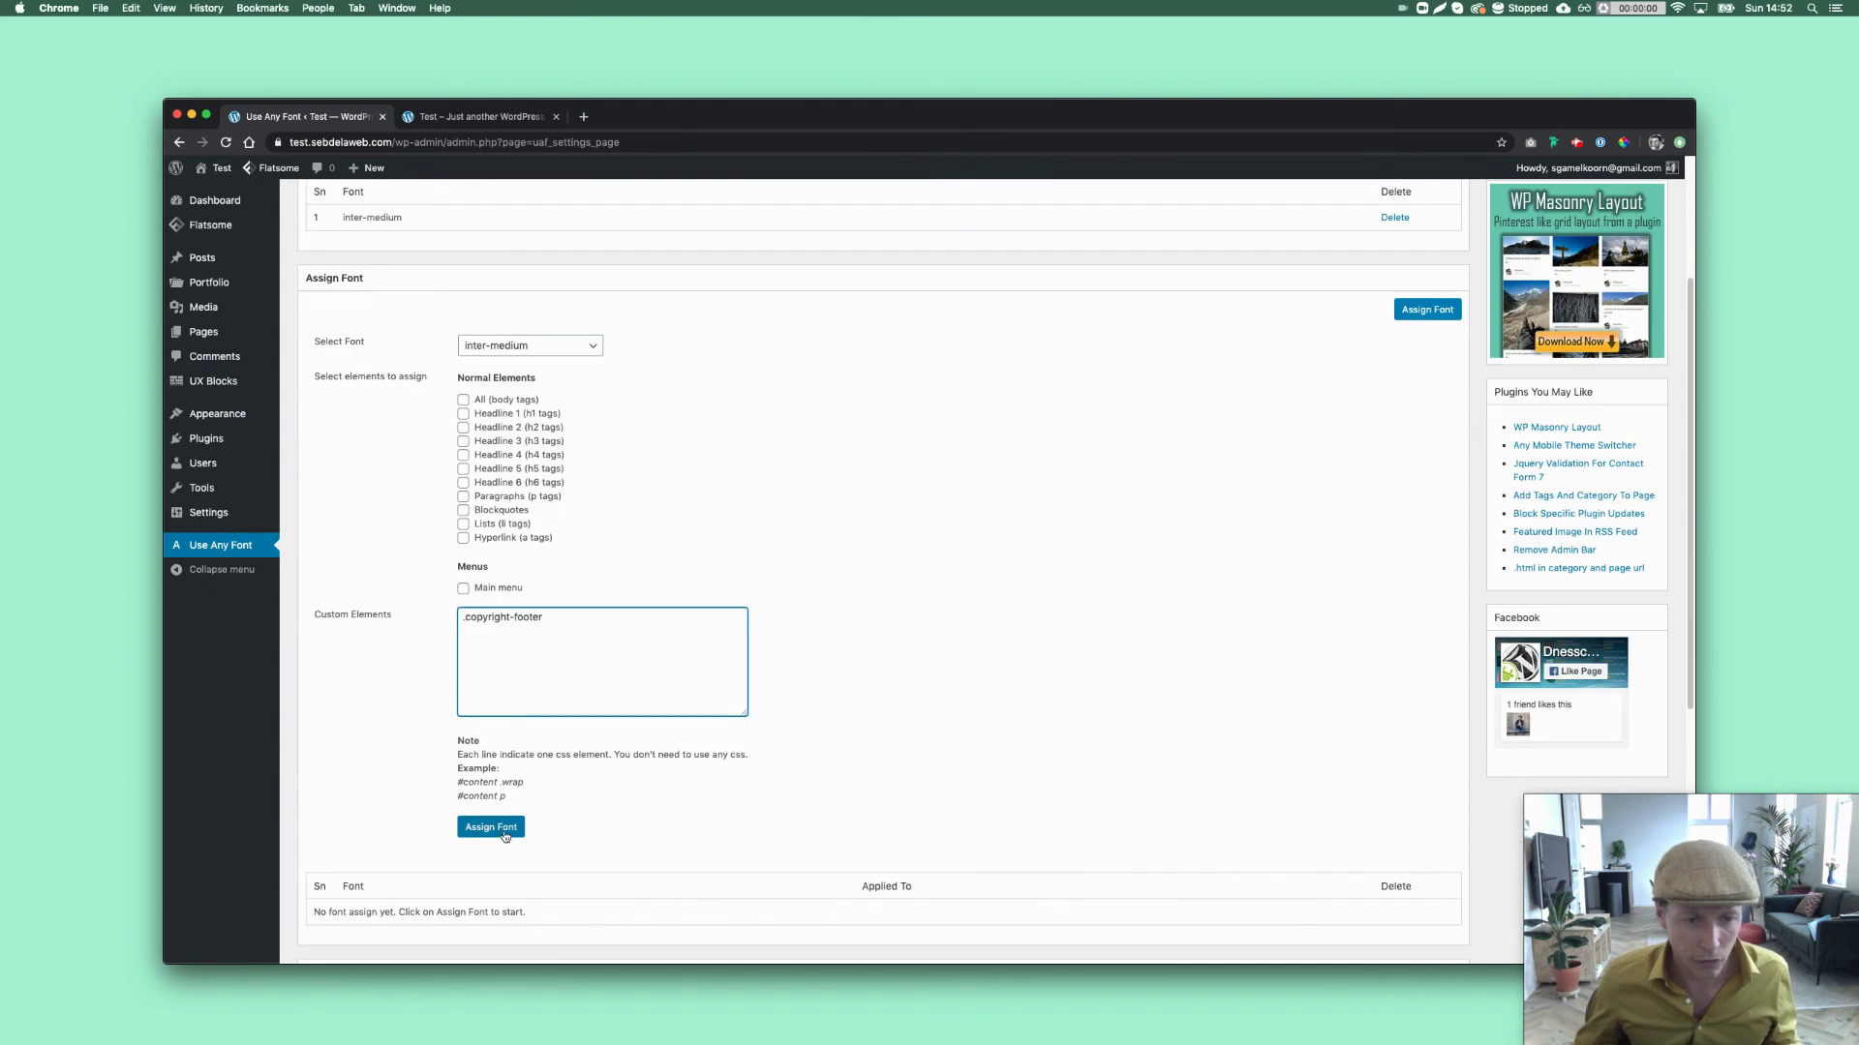
left_click(493, 827)
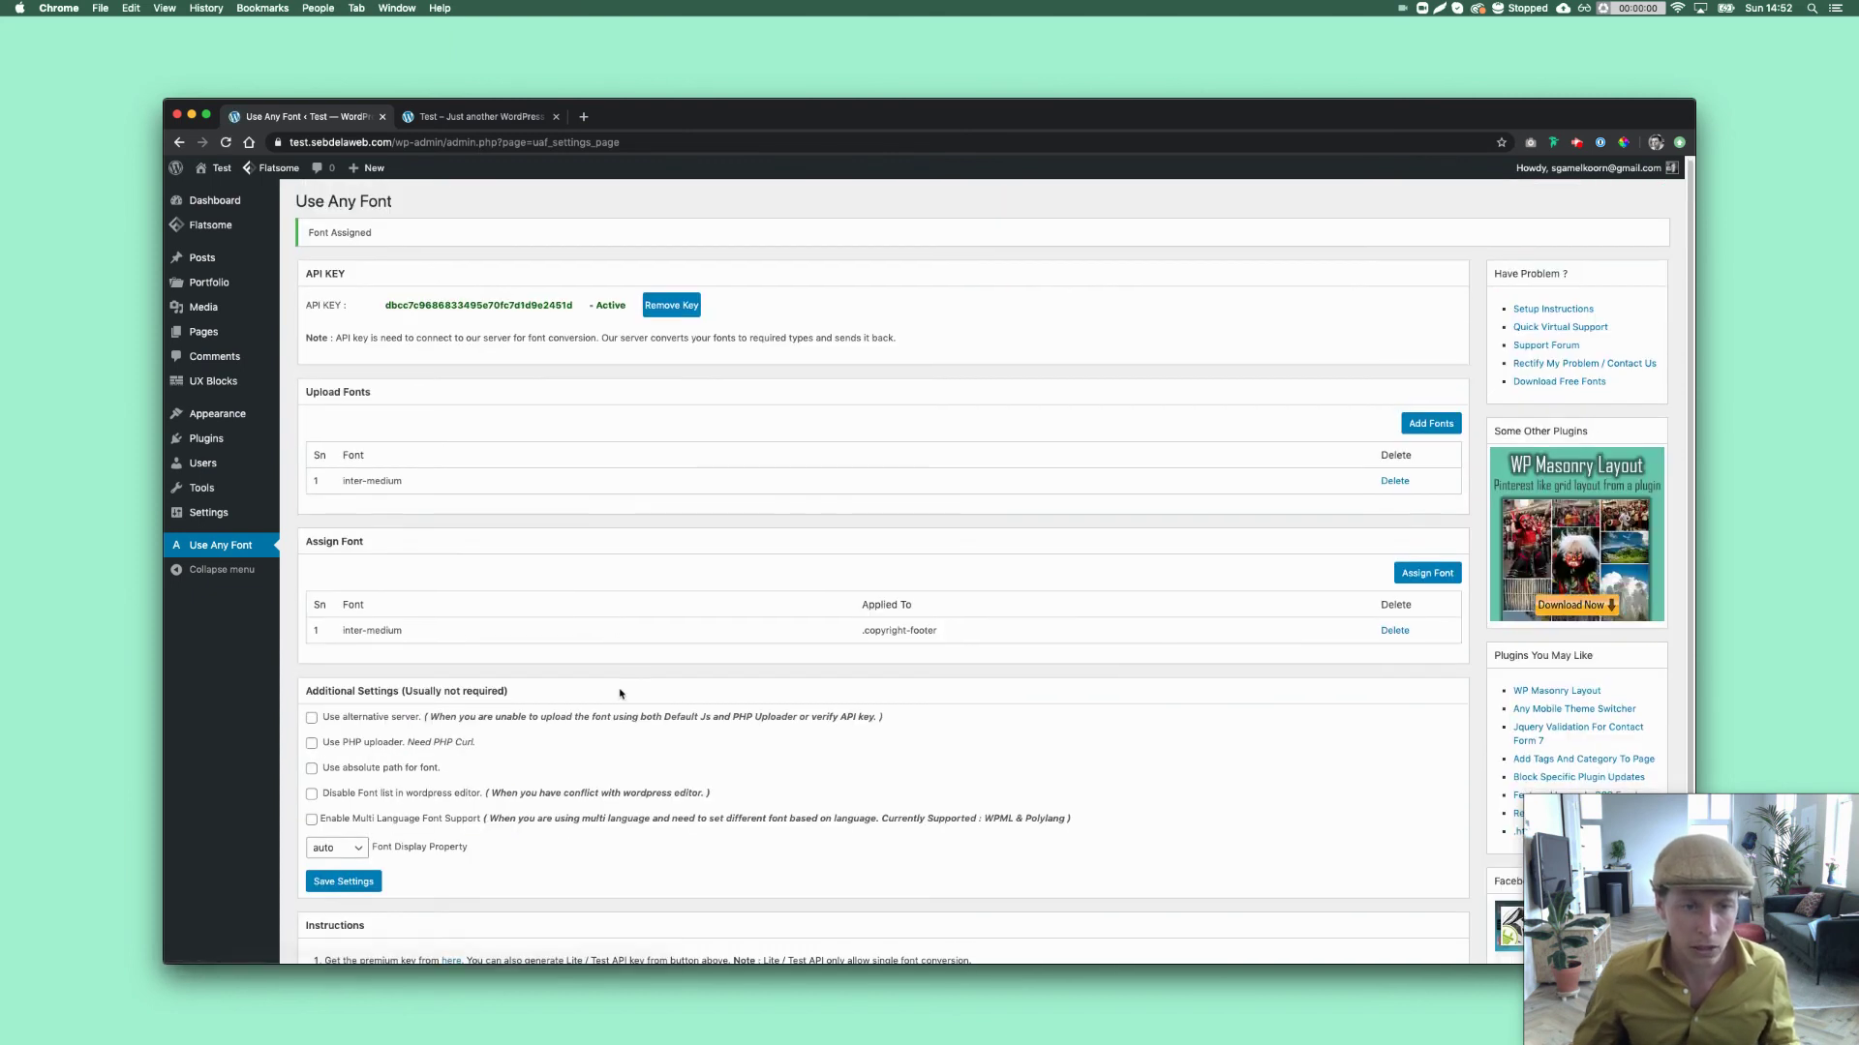
left_click_drag(937, 630, 859, 631)
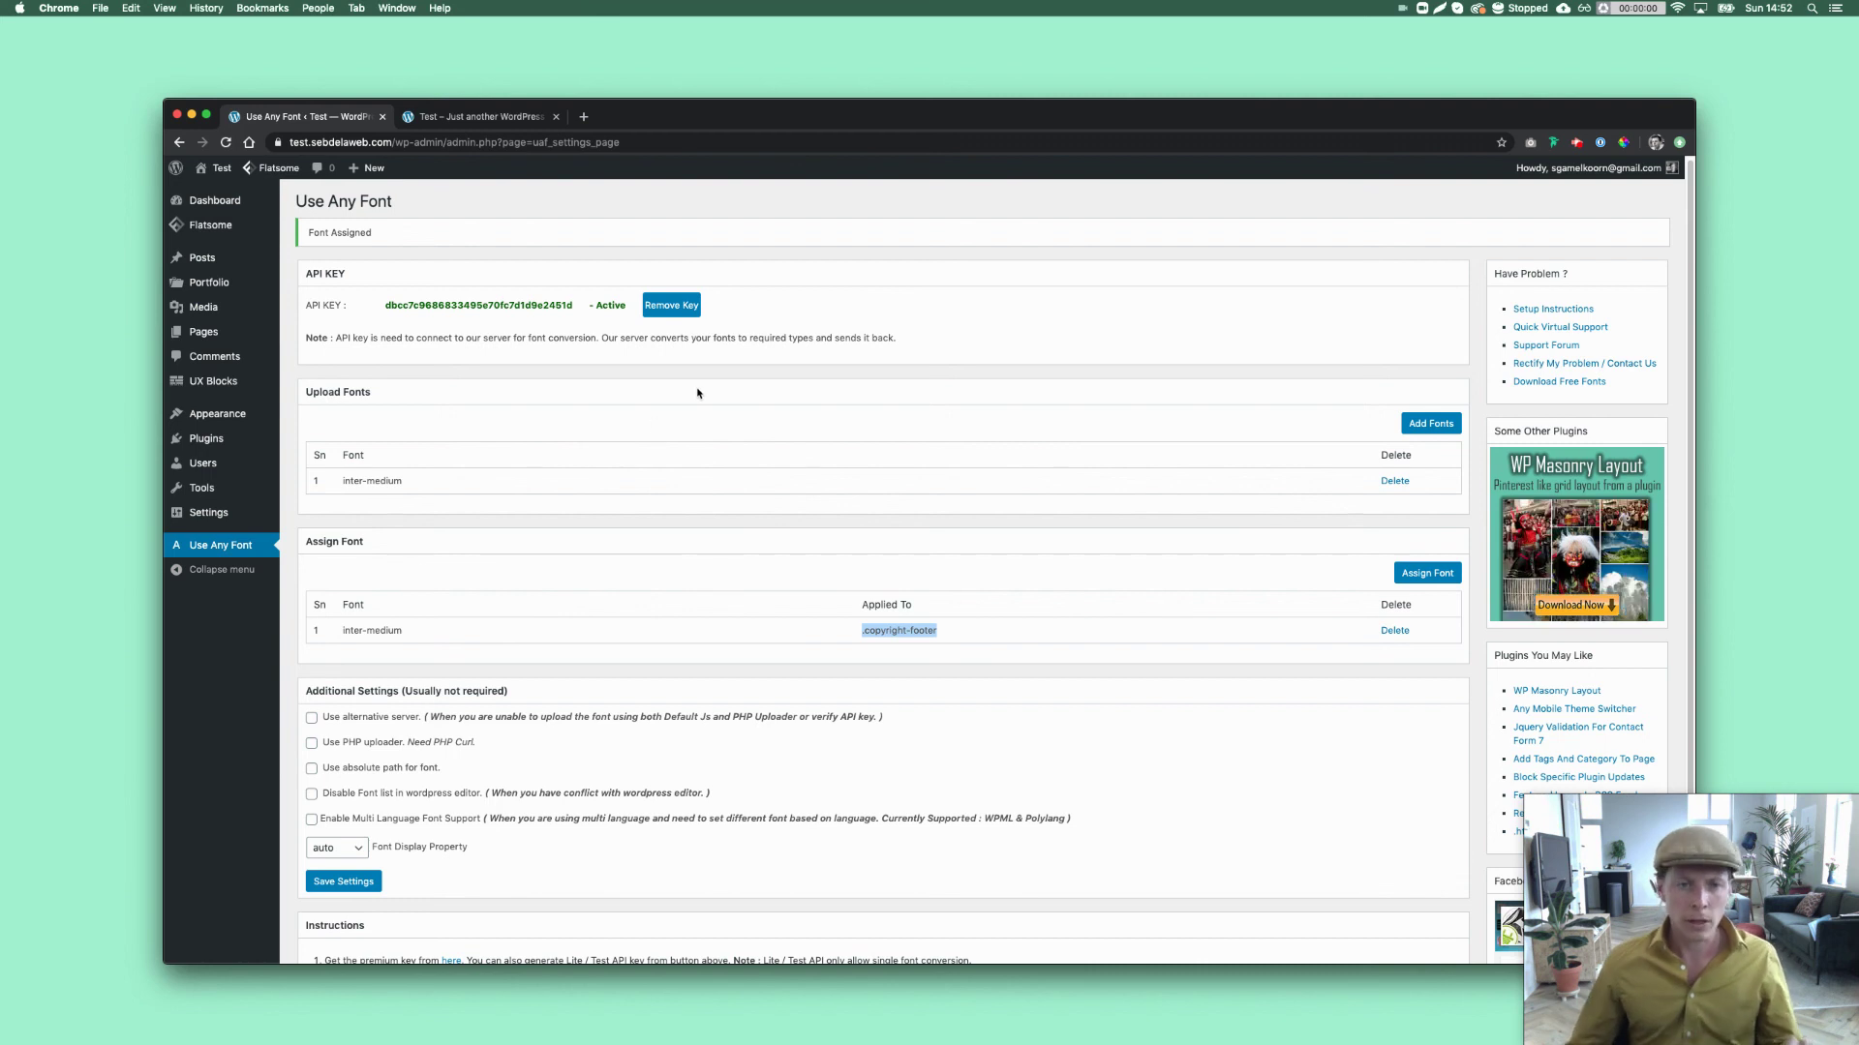
left_click(692, 306)
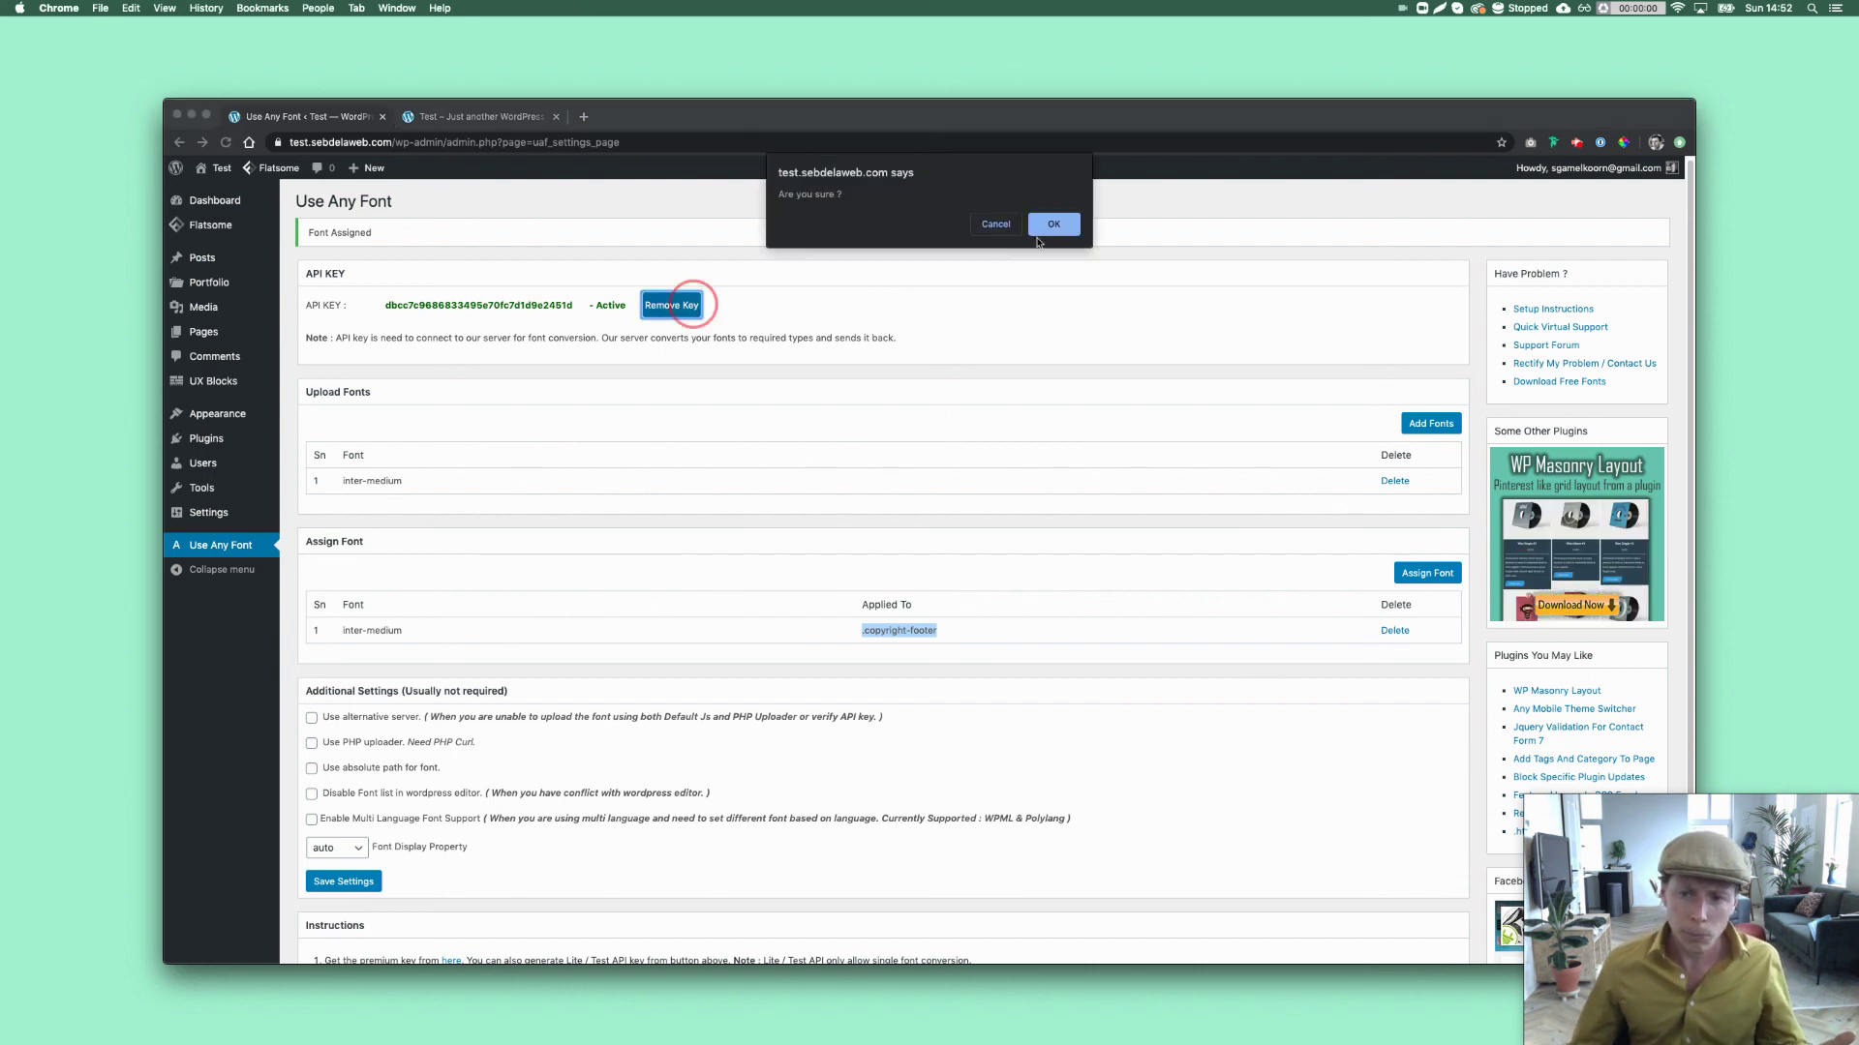
left_click(990, 230)
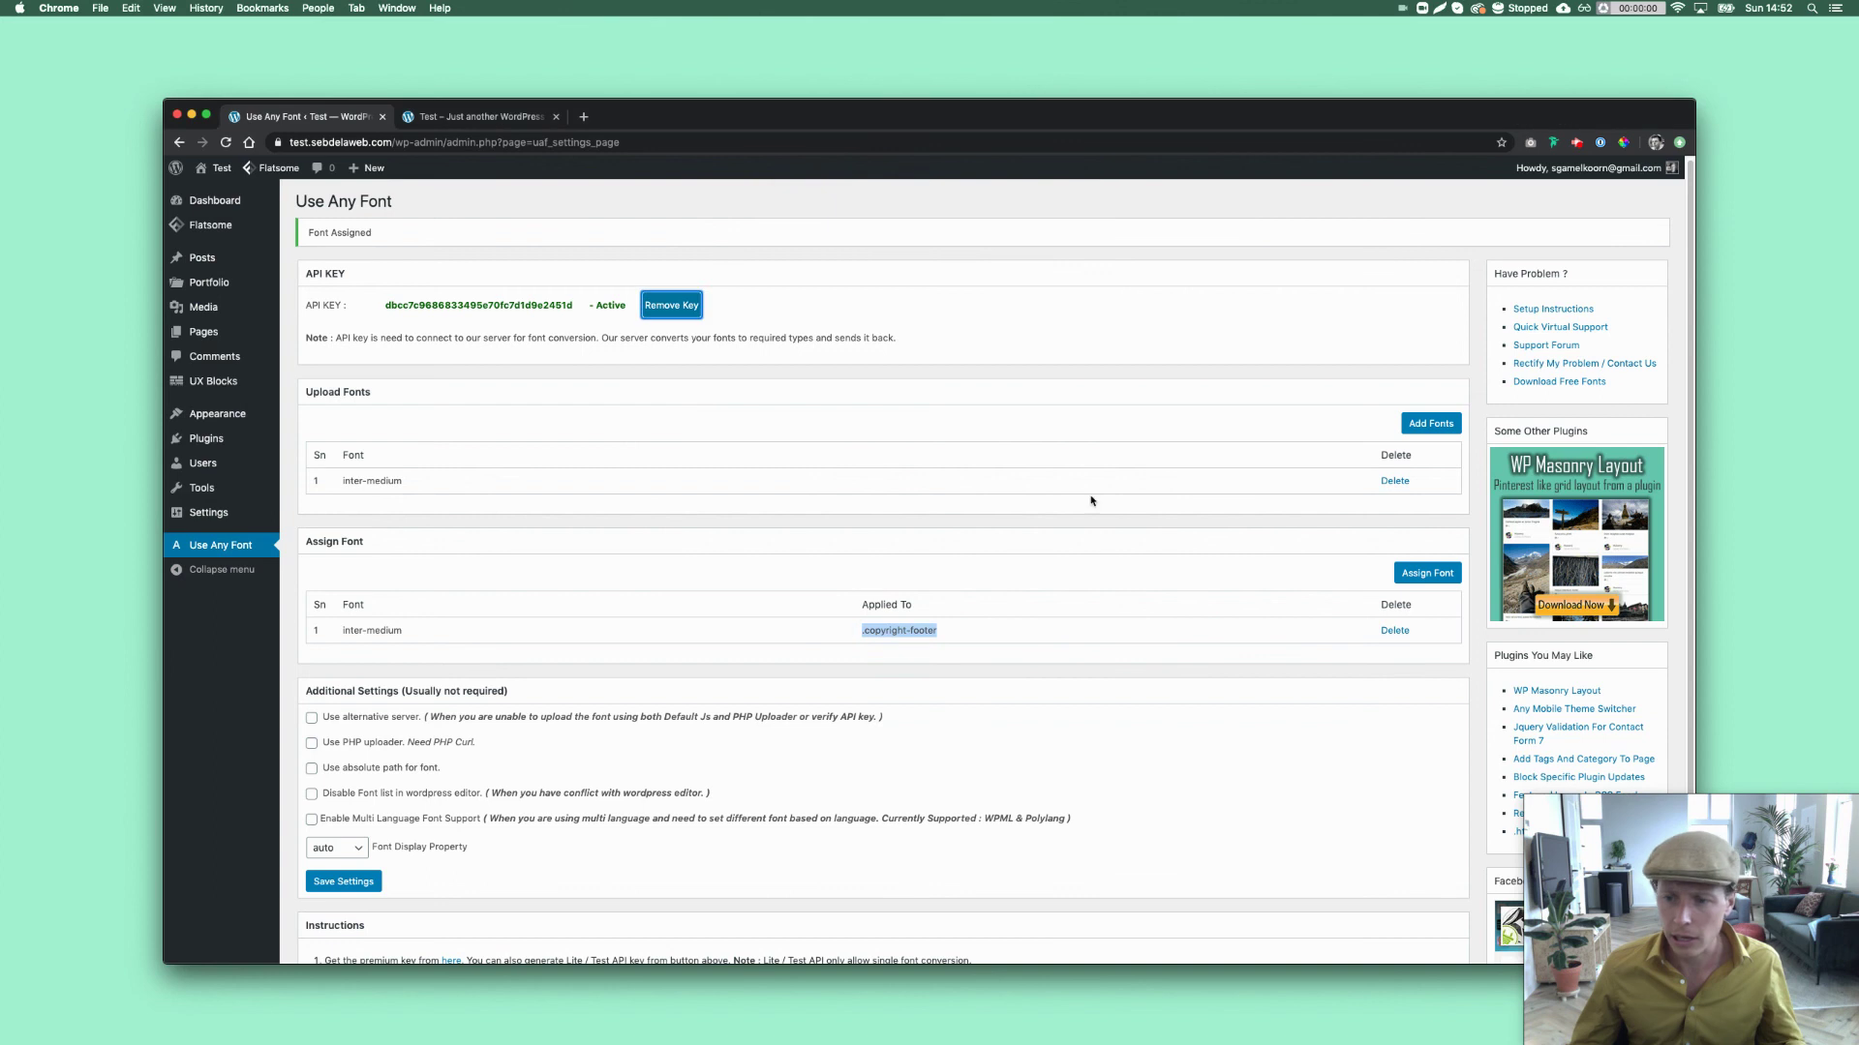
scroll(1091, 497, "down", 1)
scroll(949, 728, "down", 2)
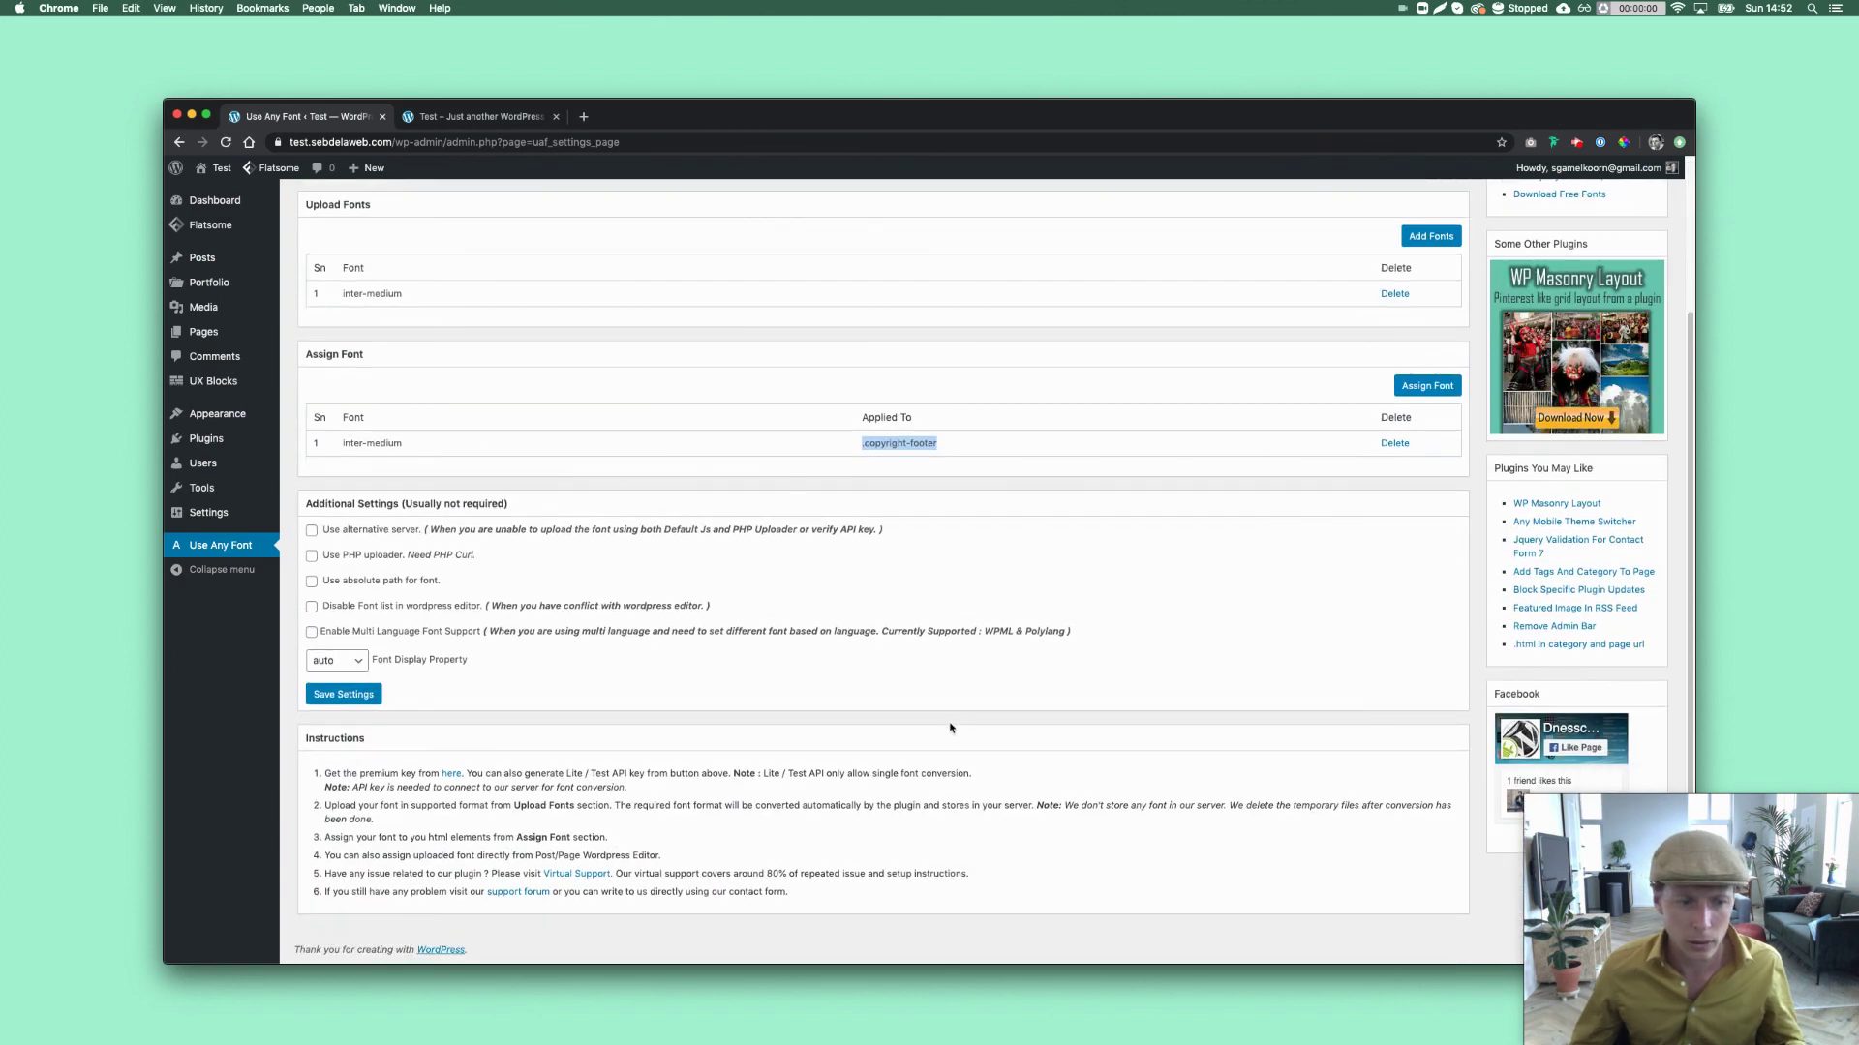
scroll(927, 742, "up", 3)
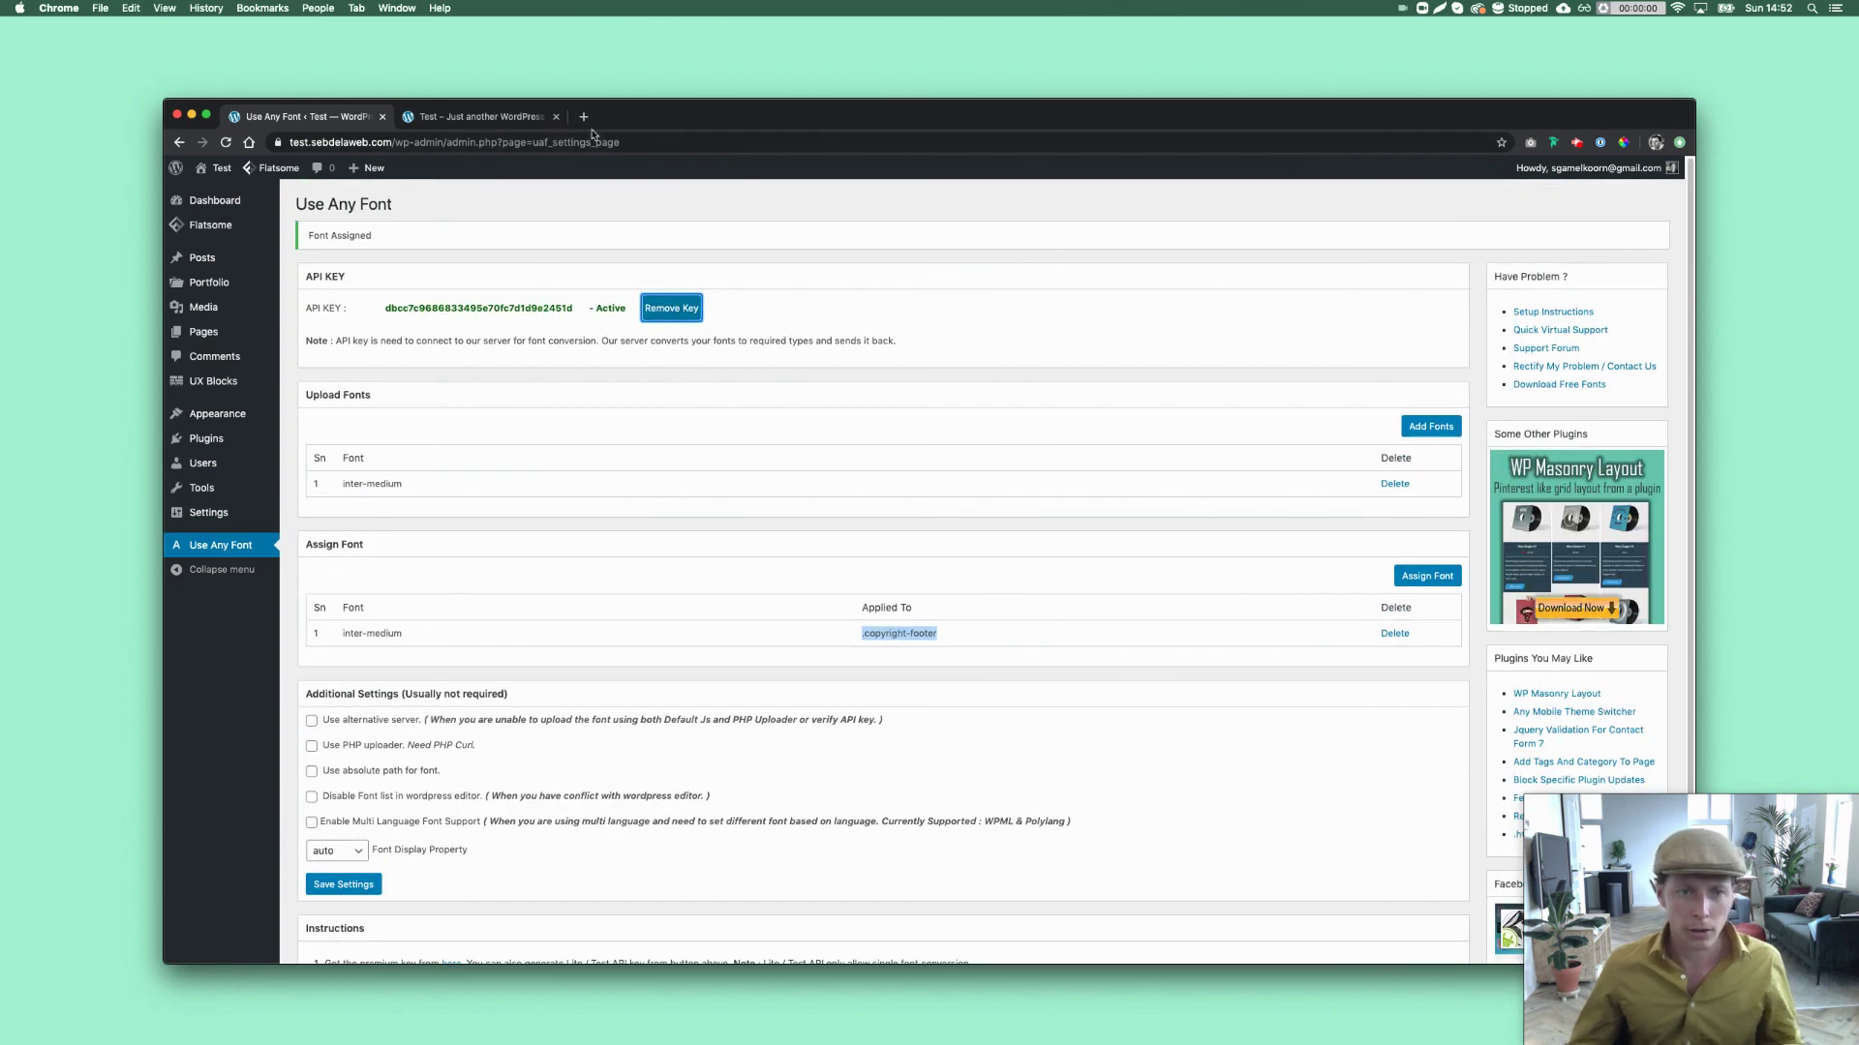
Search Google for 'use any font' and open the developer's Use Any Font page.
key("super+t")
type("use a")
key("Return")
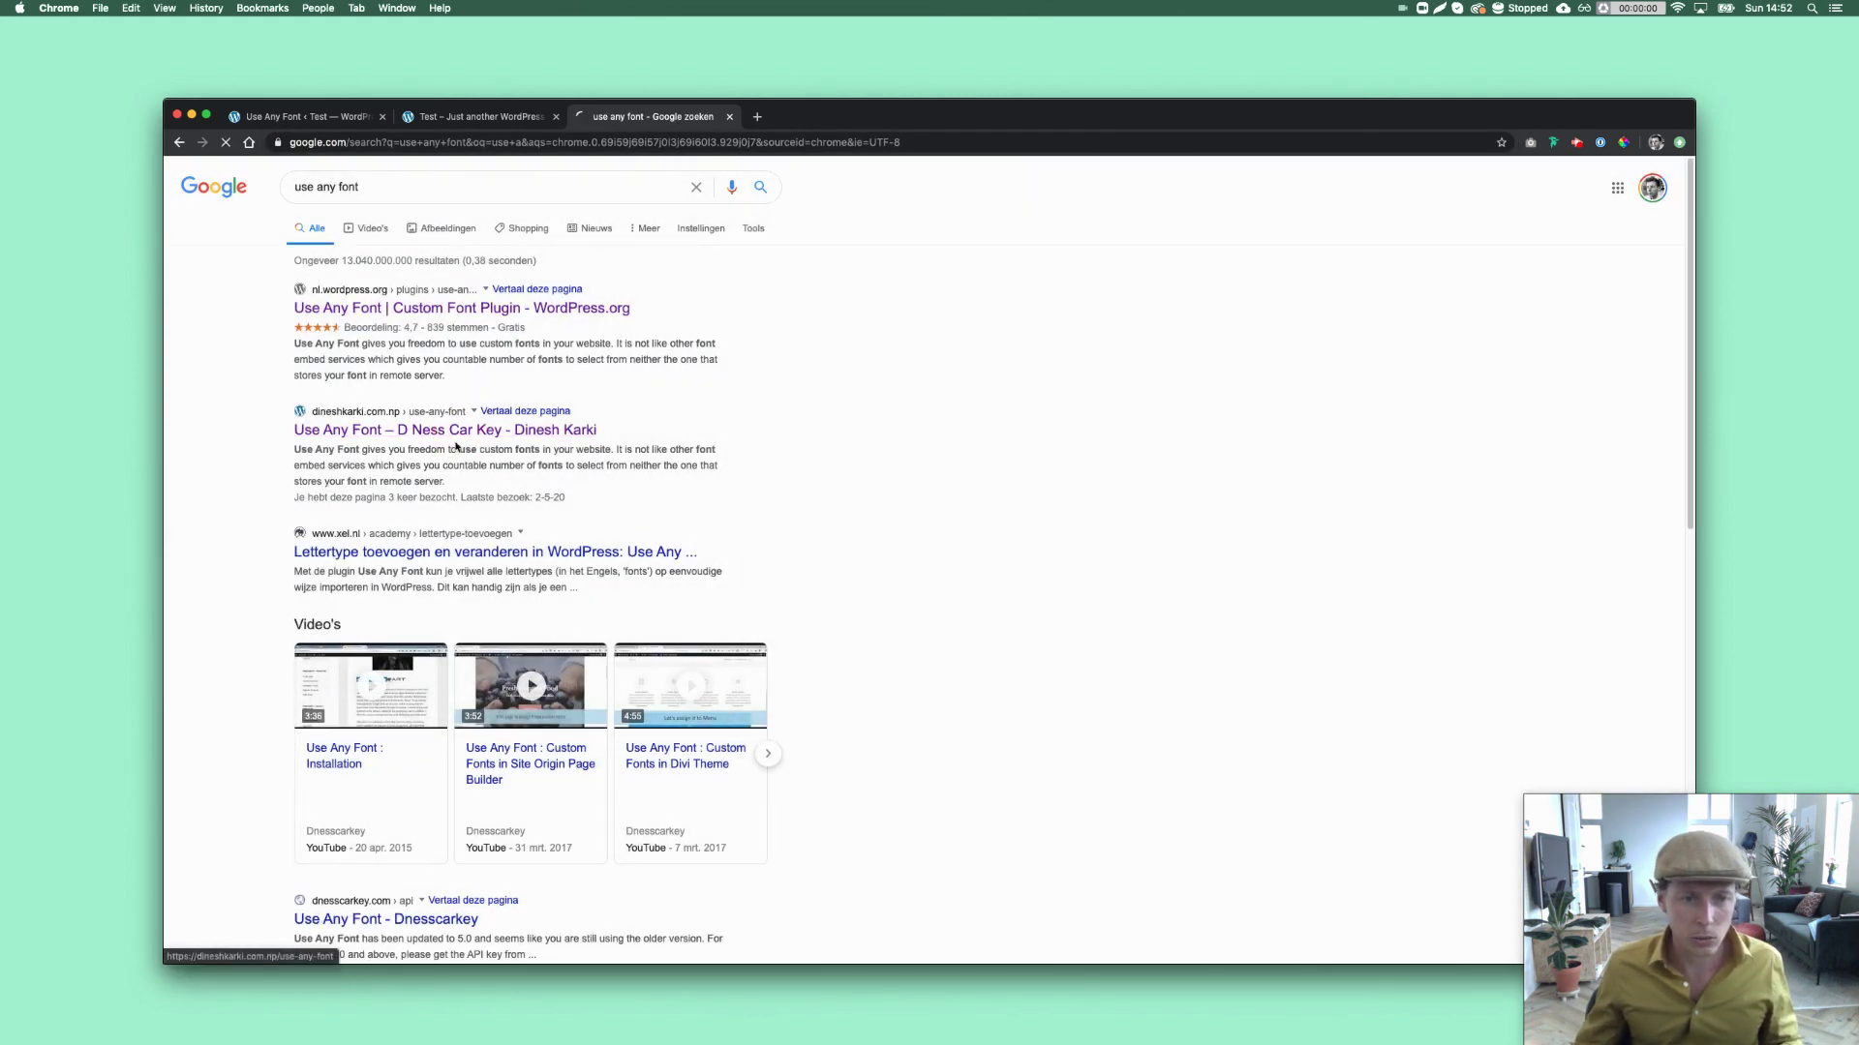
left_click(435, 435)
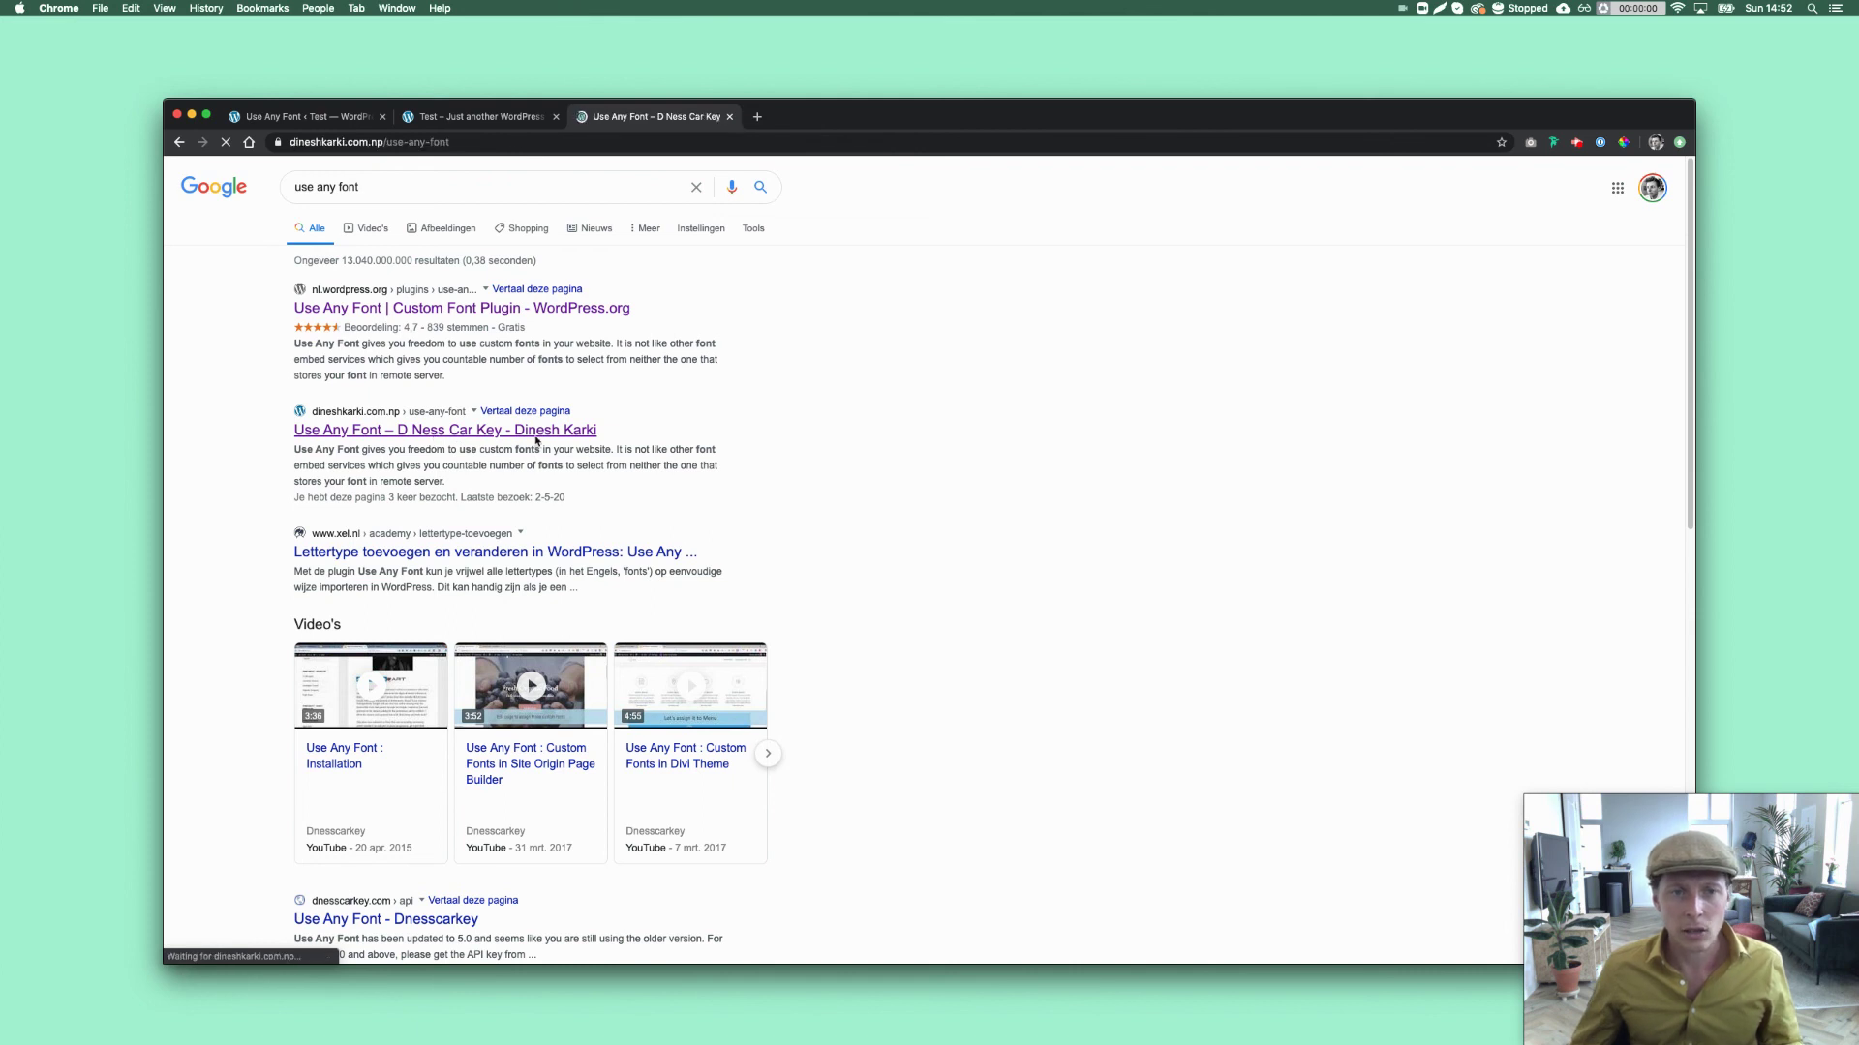
mouse_move(975, 186)
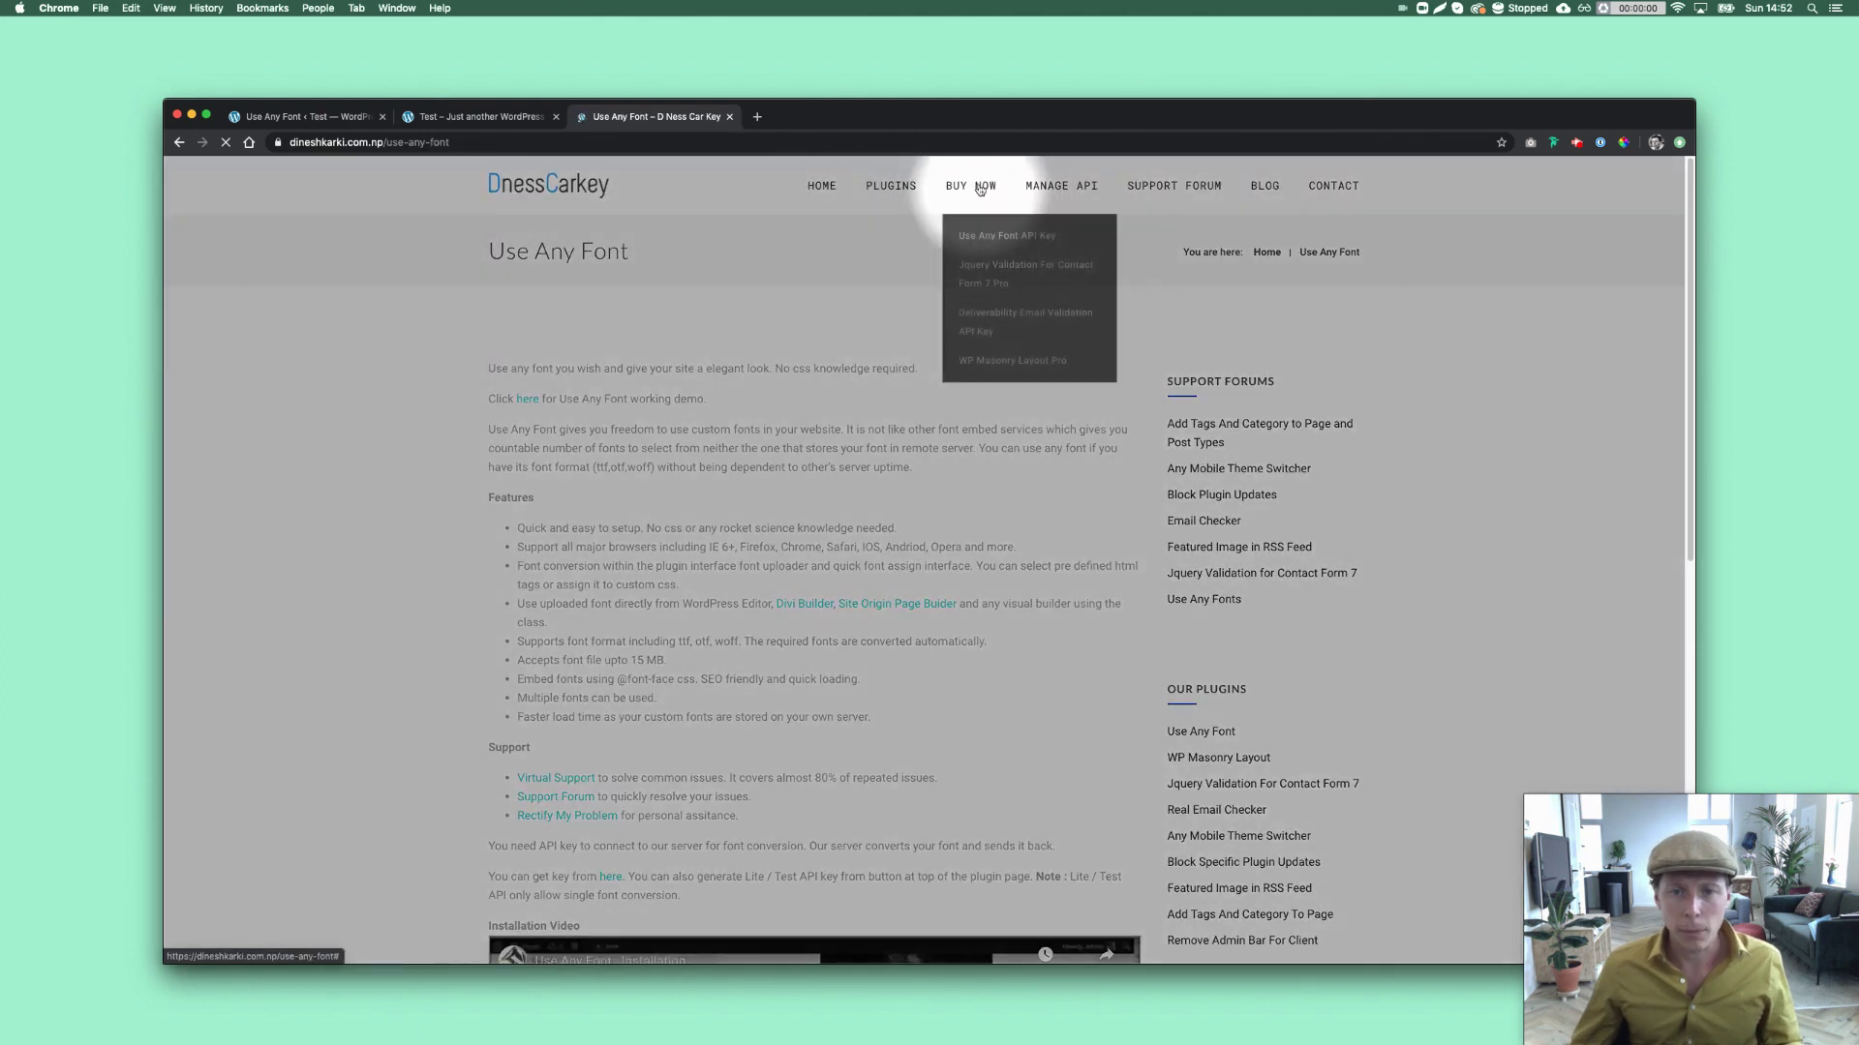
Choose the Corporate unlimited-sites Use Any Font API key plan at $50.00 and go to checkout.
left_click(1000, 238)
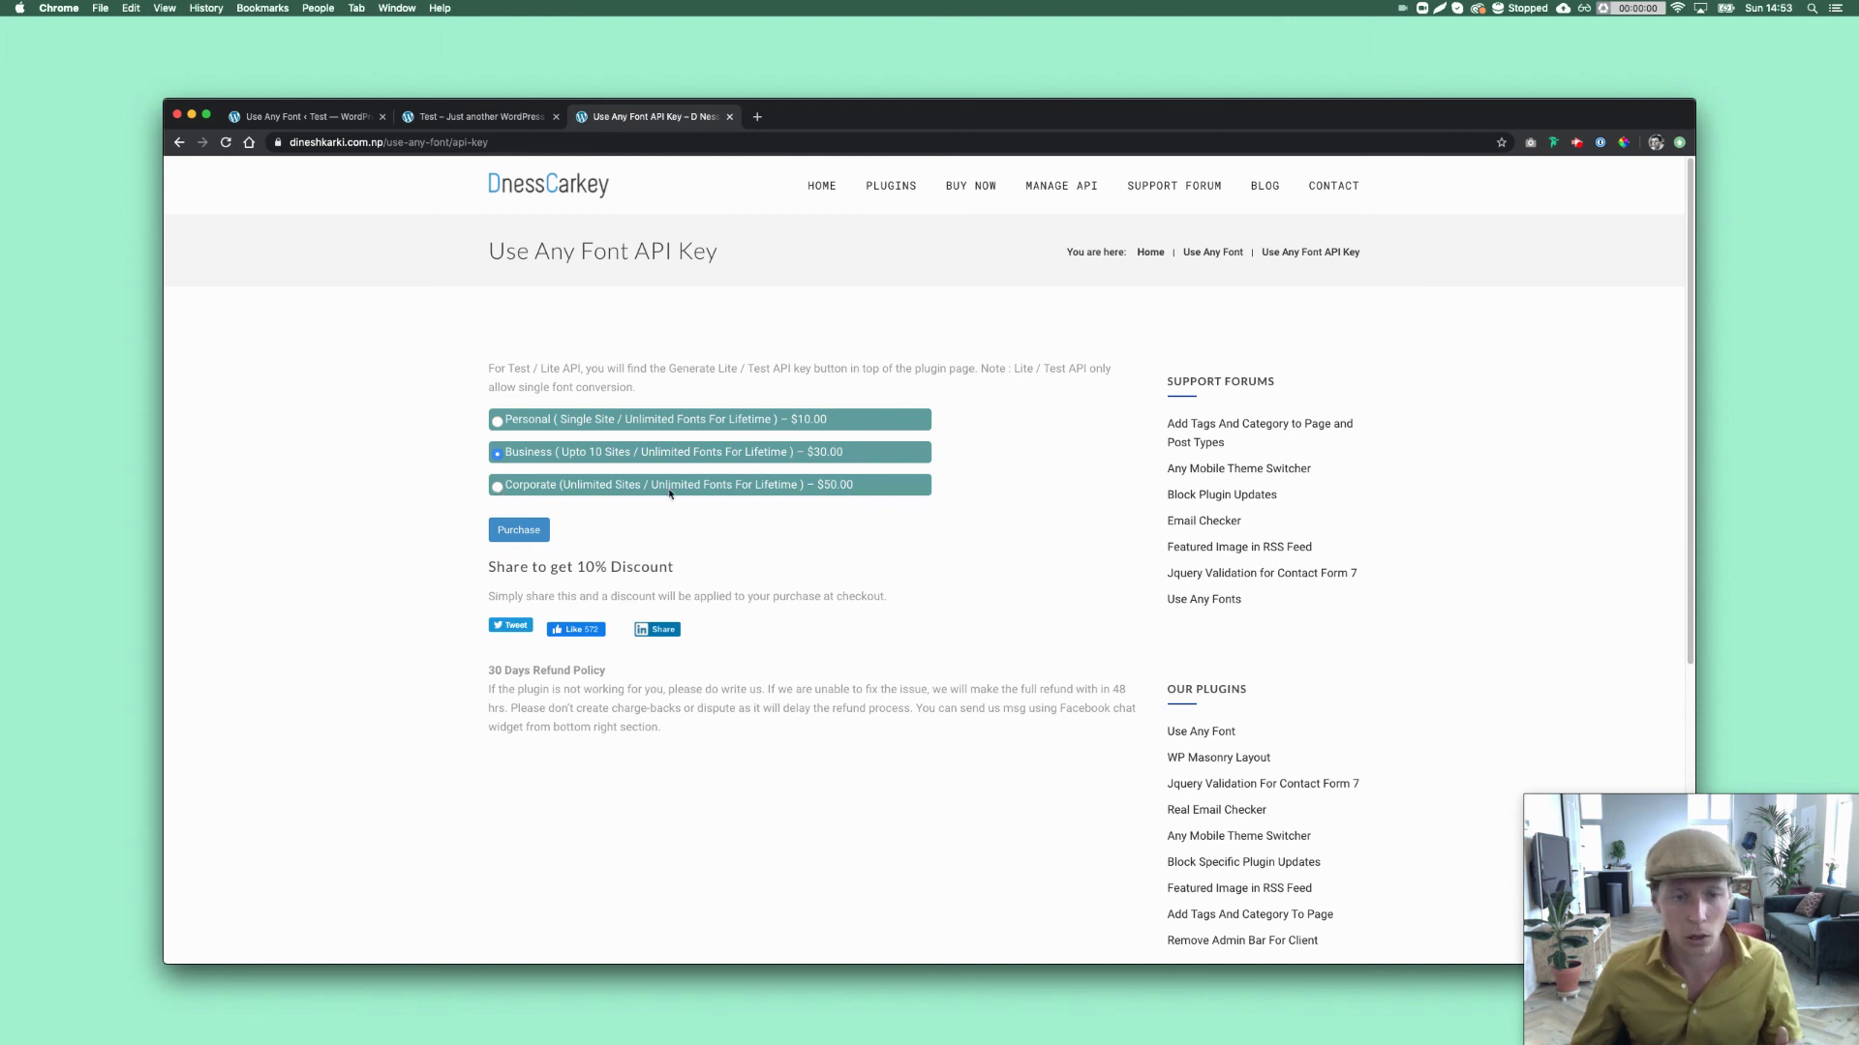
left_click(499, 491)
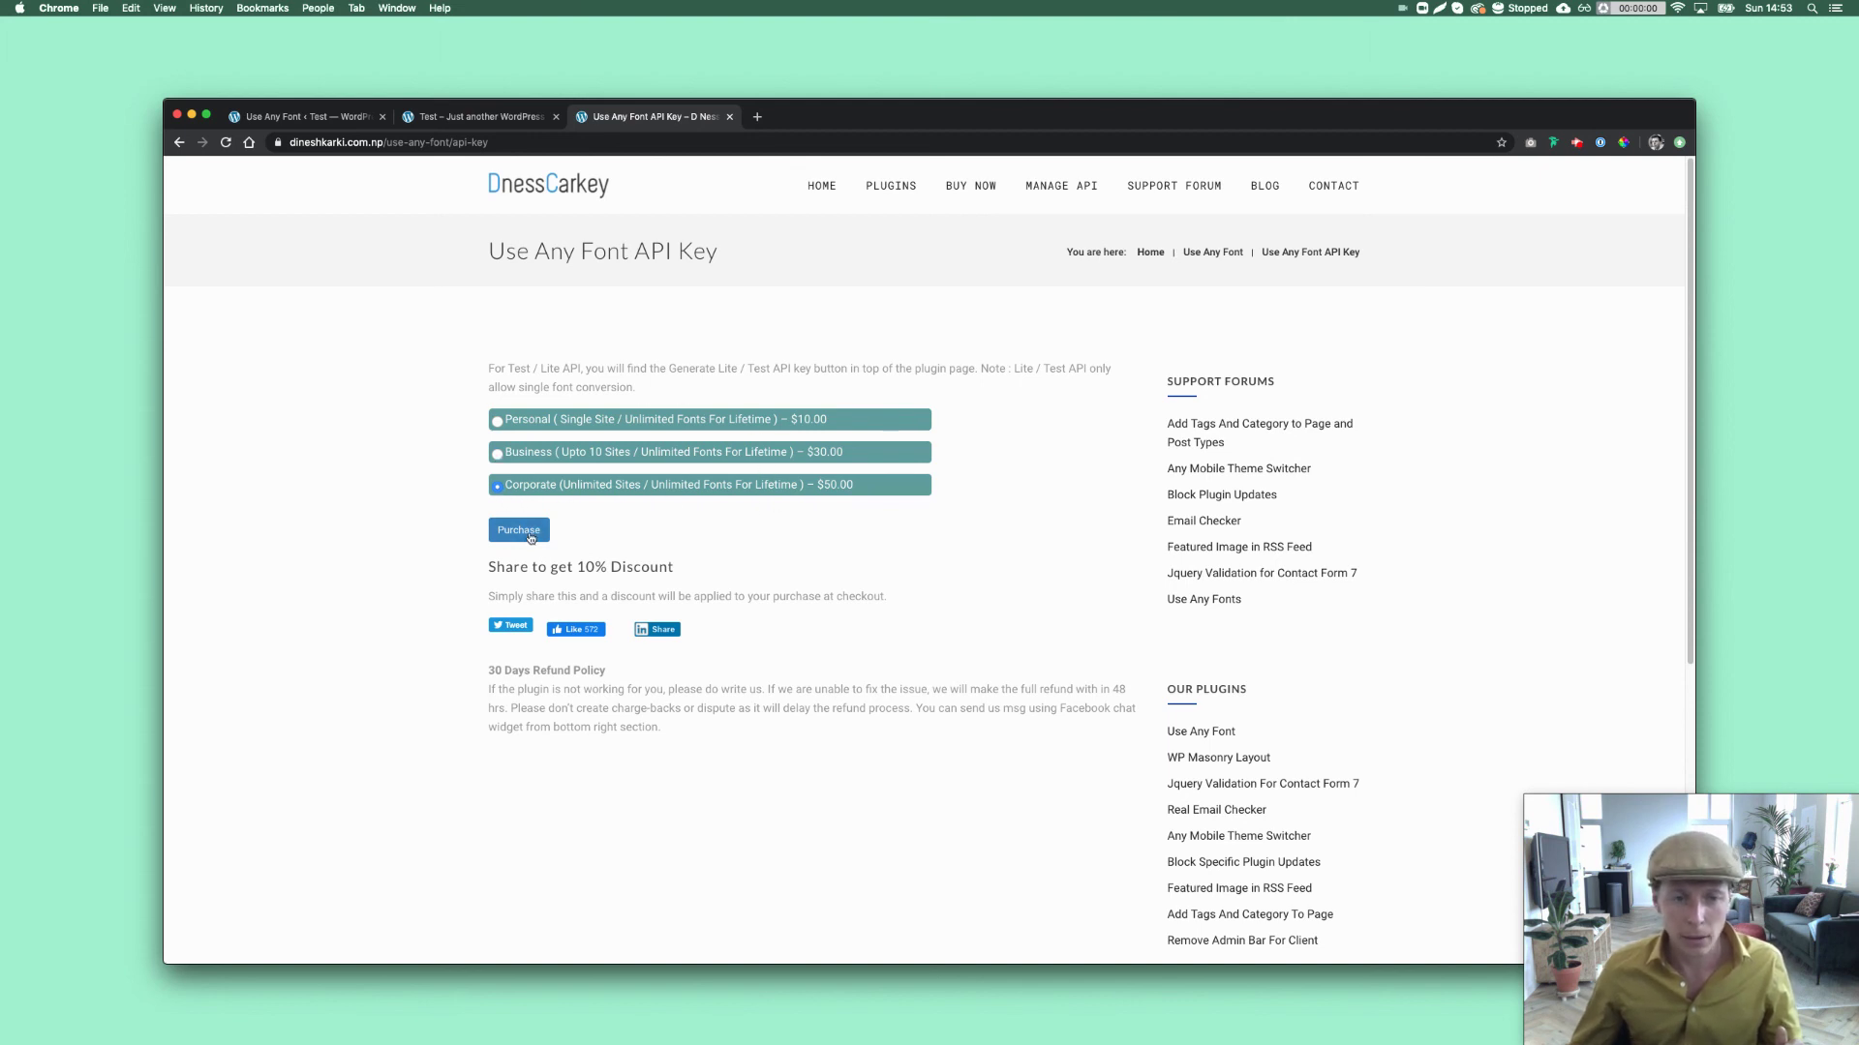
left_click(528, 534)
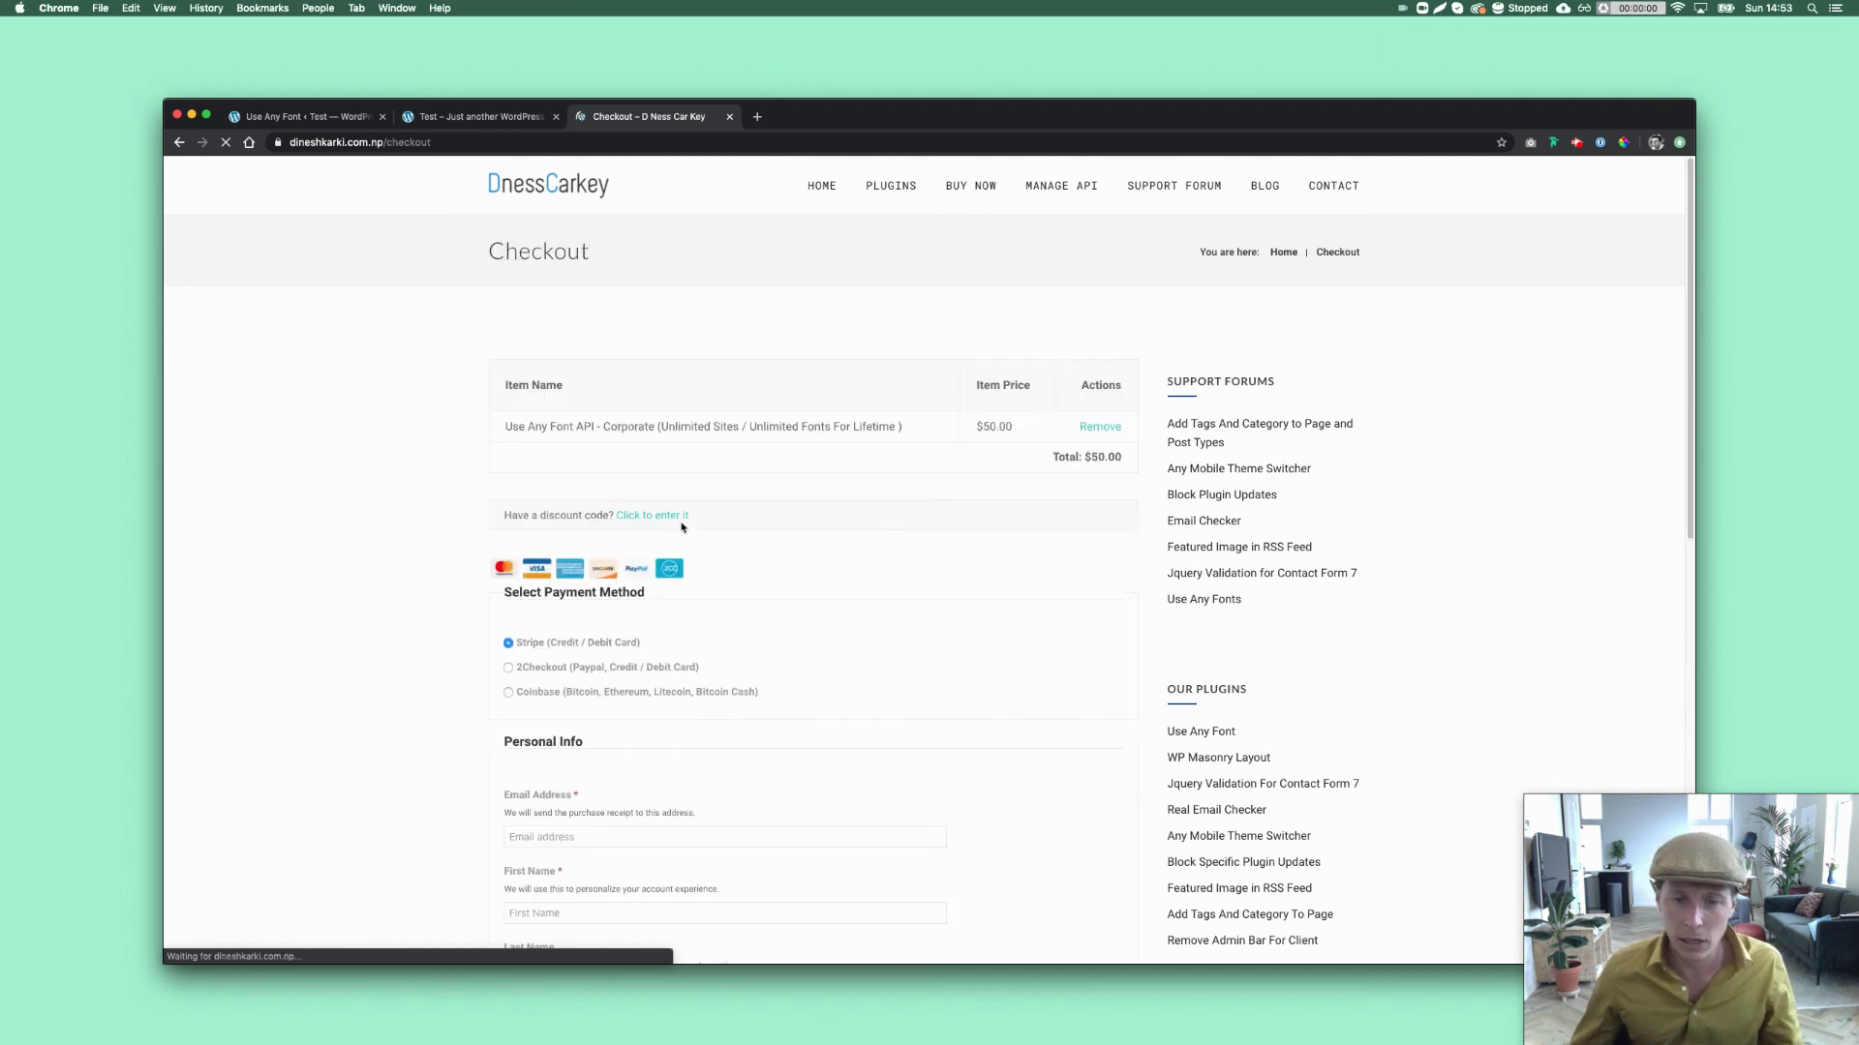
Apply a 20% discount code to cut the checkout total to $40.00.
left_click(660, 515)
left_click(666, 563)
type("seb")
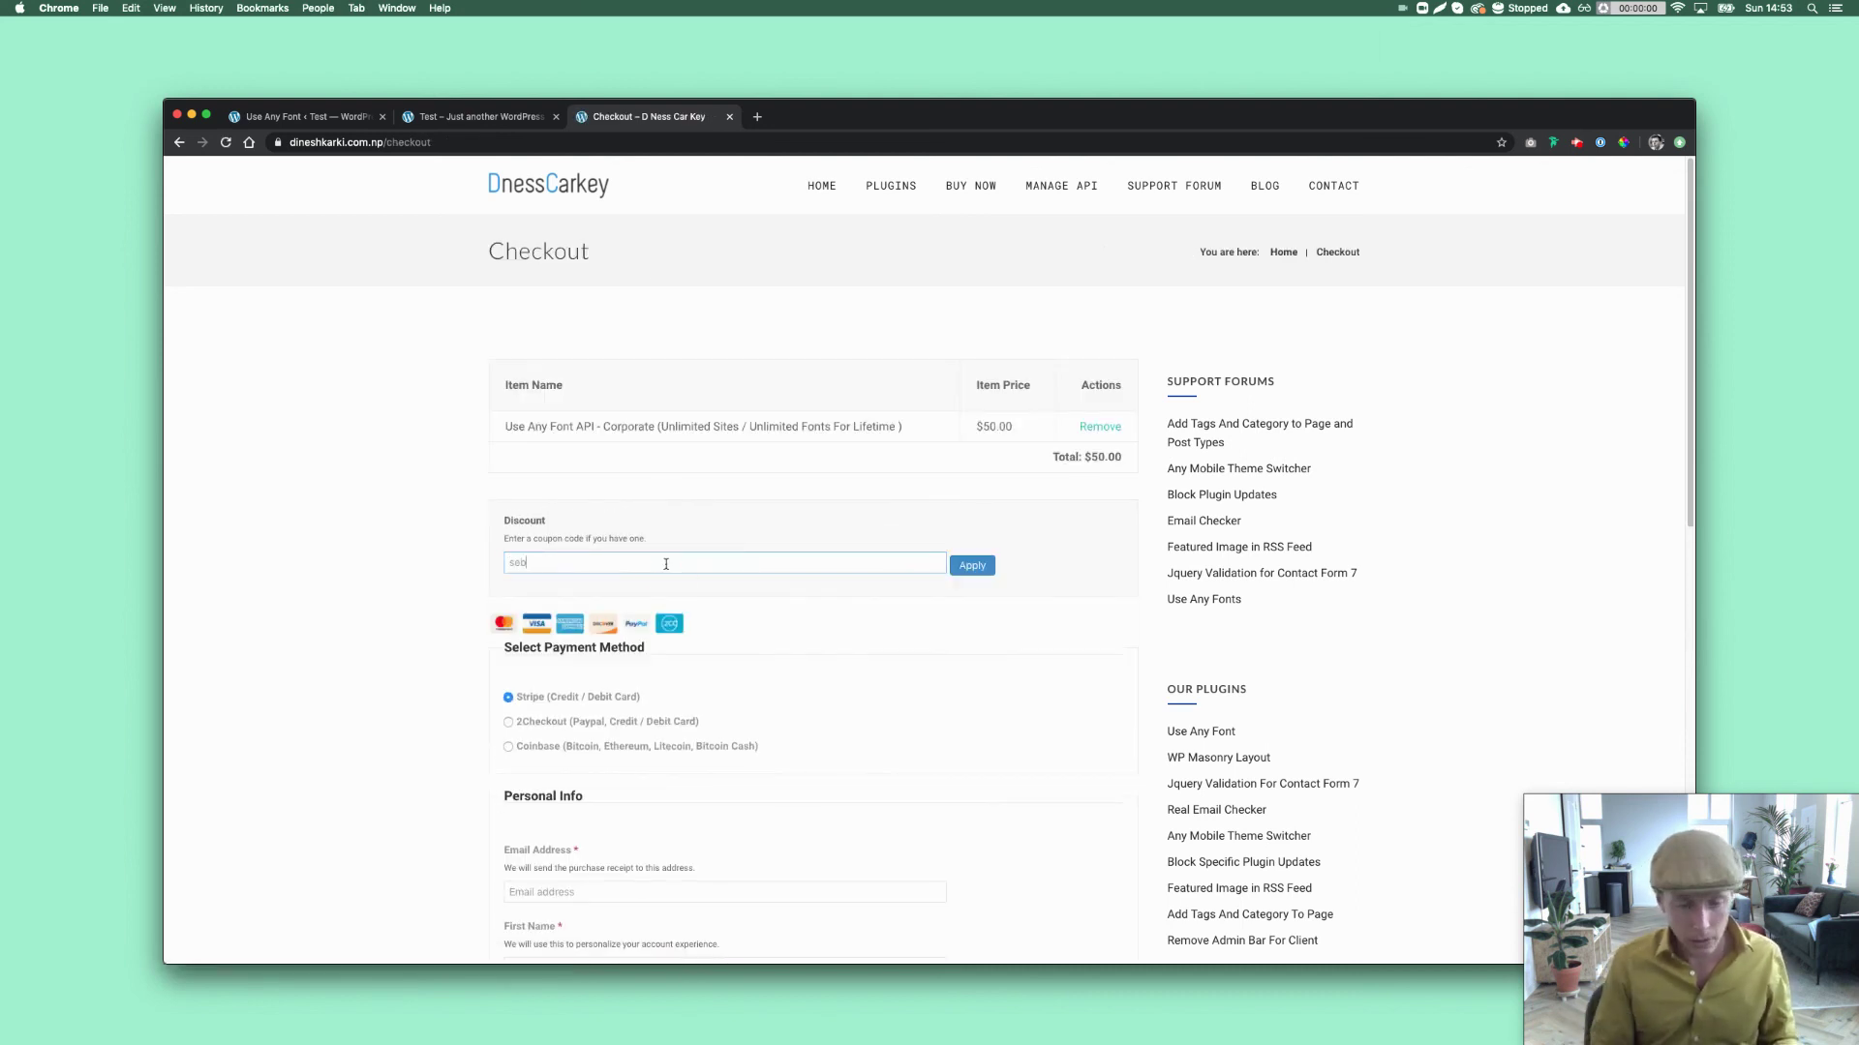
type("delaweb")
left_click(983, 567)
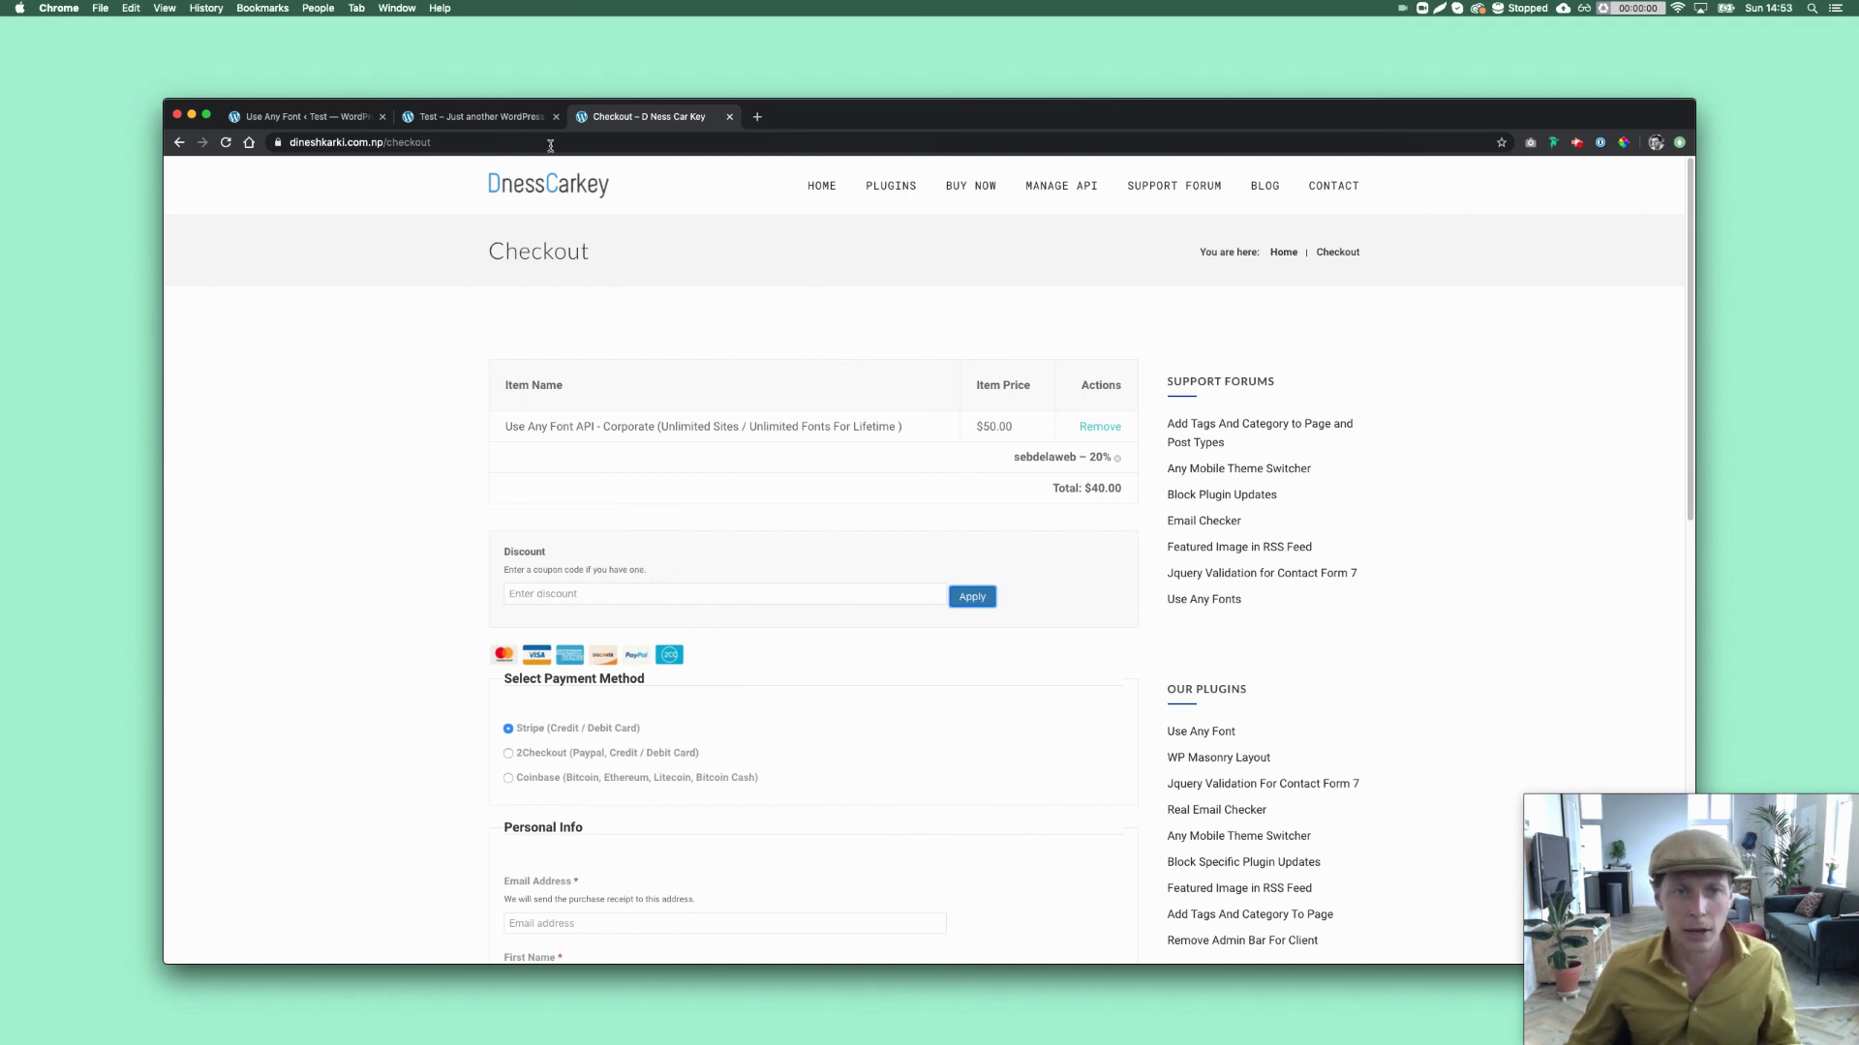
left_click(358, 117)
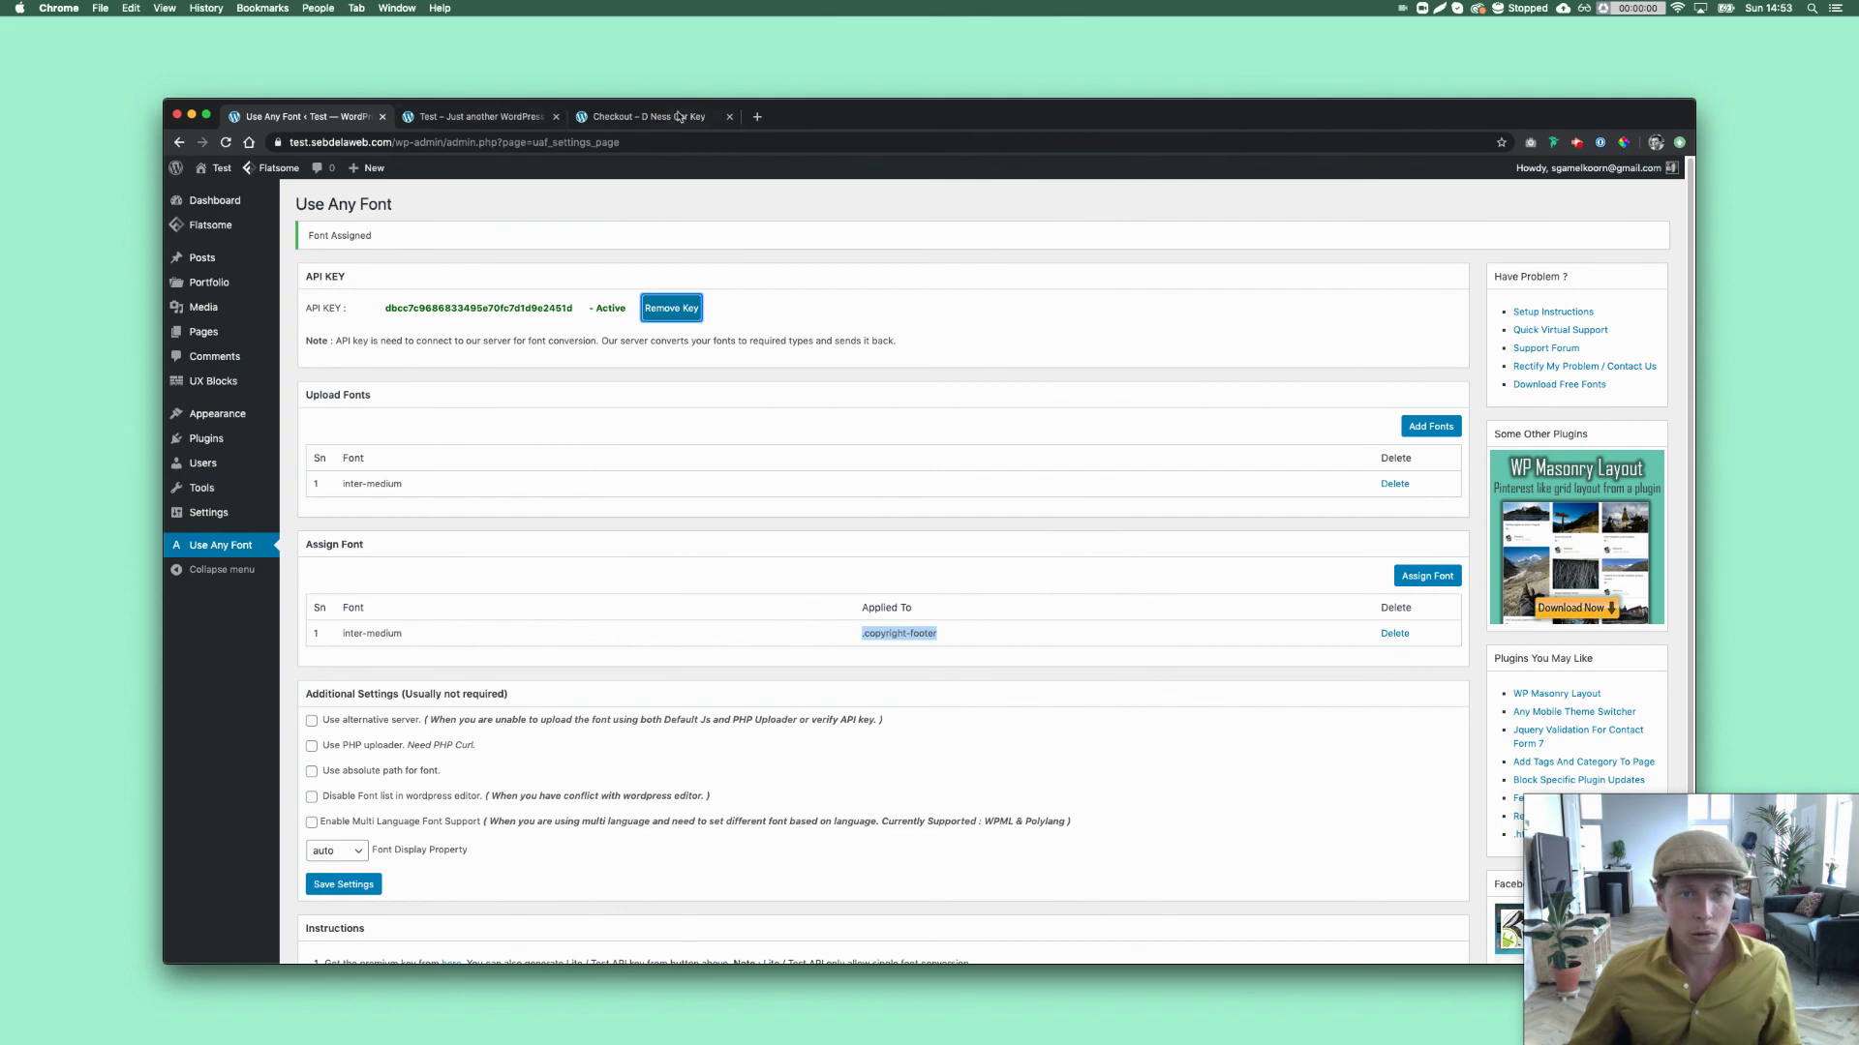
left_click(712, 118)
Close the checkout tab and DevTools, return to the top of the live homepage, and open a new tab.
left_click(731, 118)
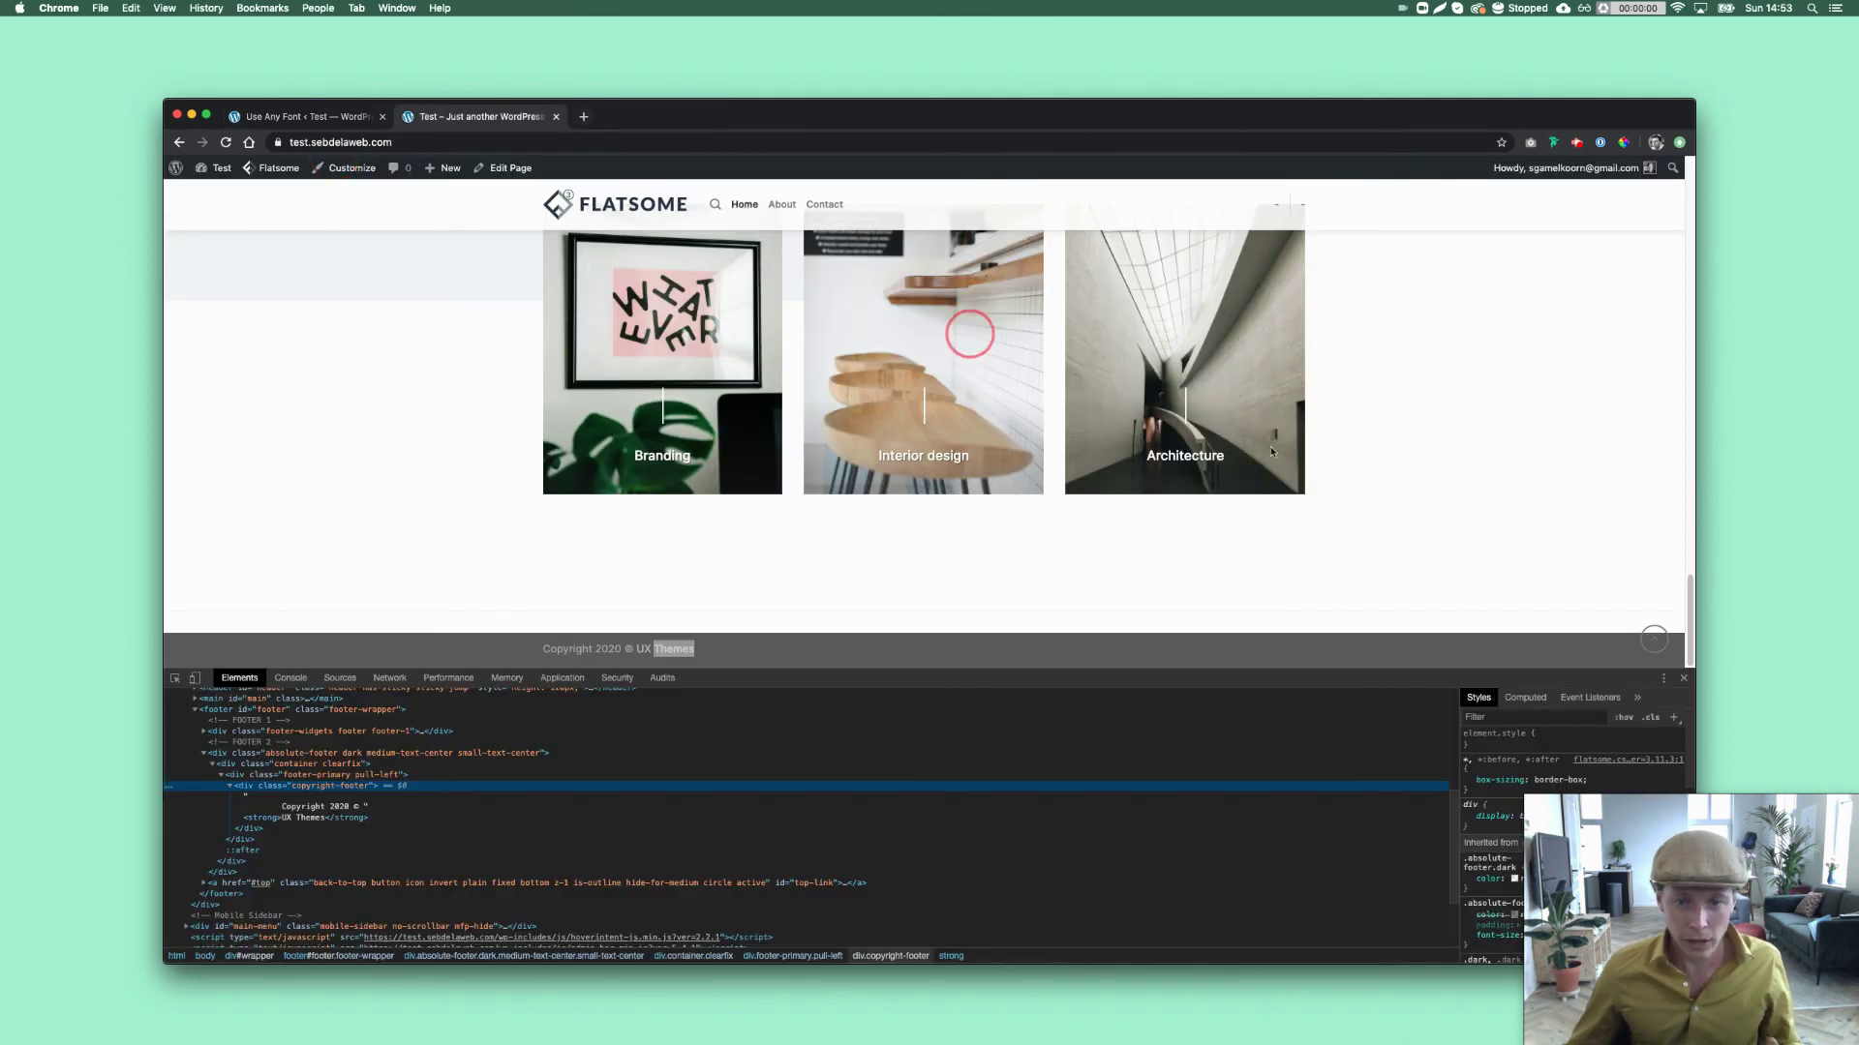
left_click(1684, 679)
scroll(1335, 584, "up", 15)
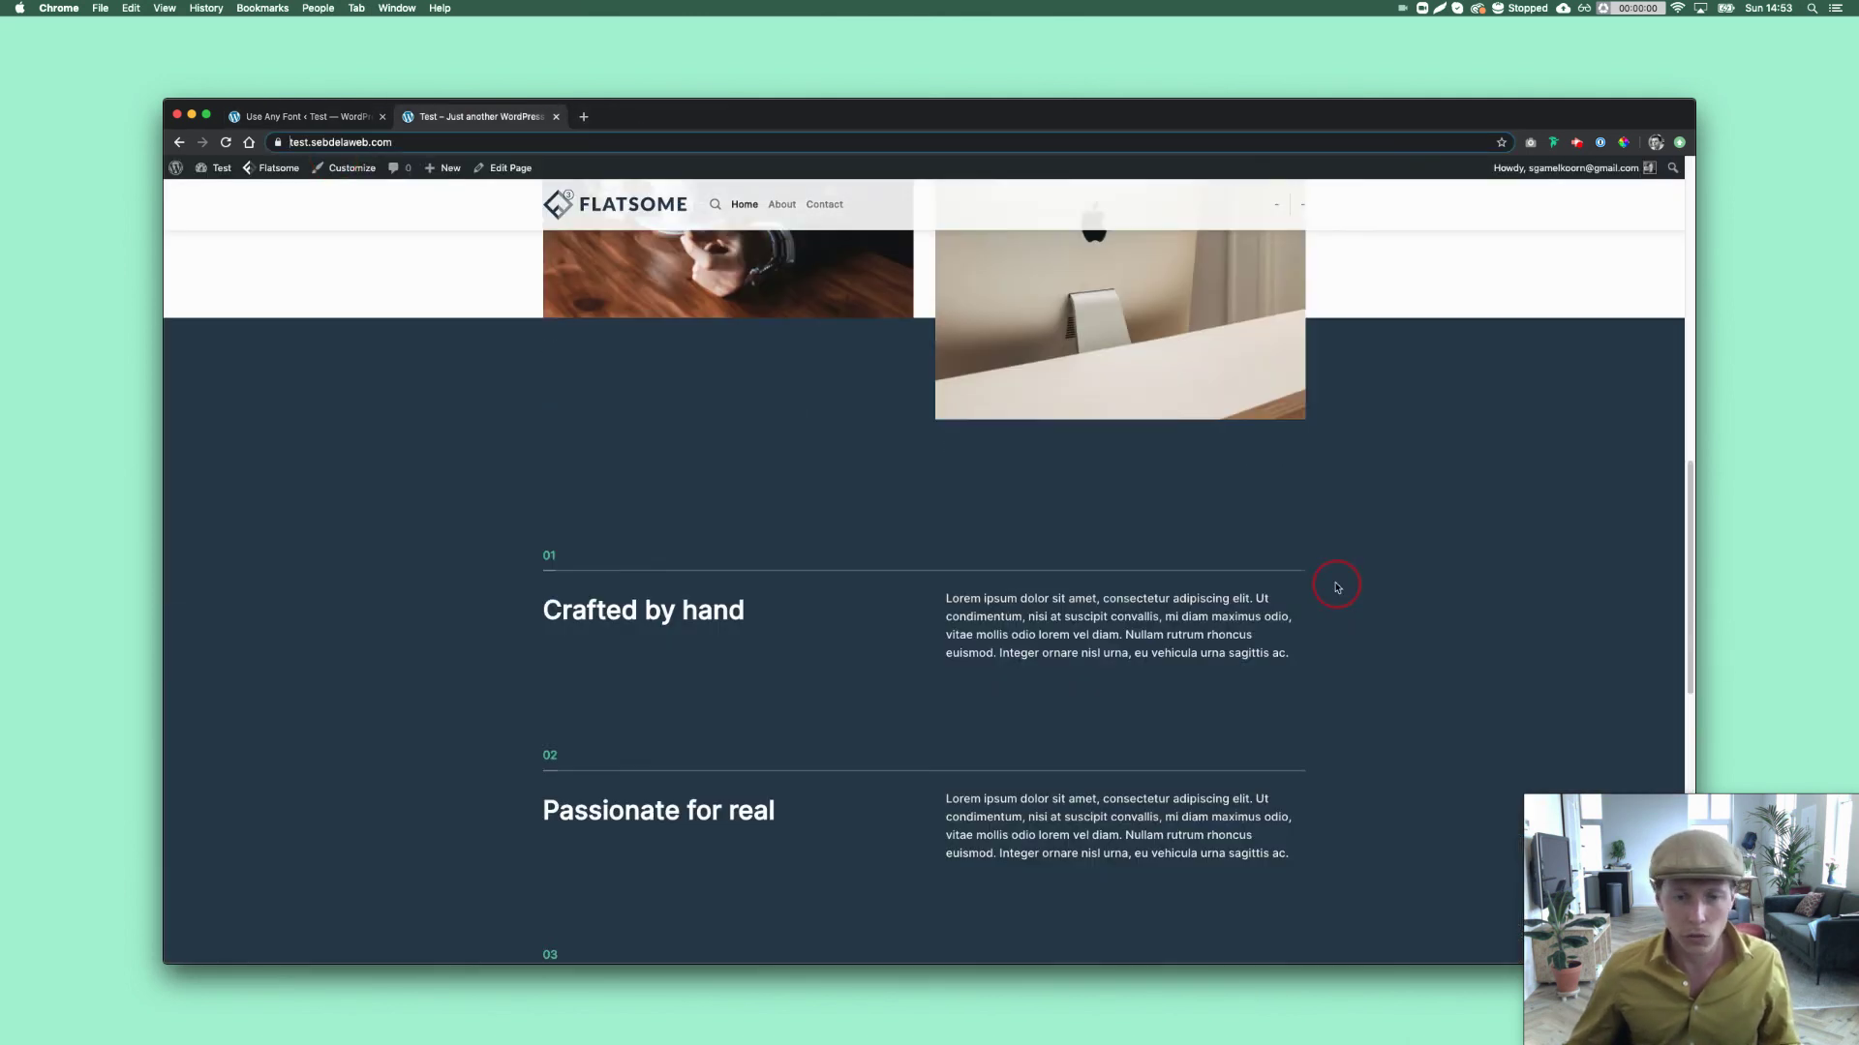
scroll(1316, 605, "up", 5)
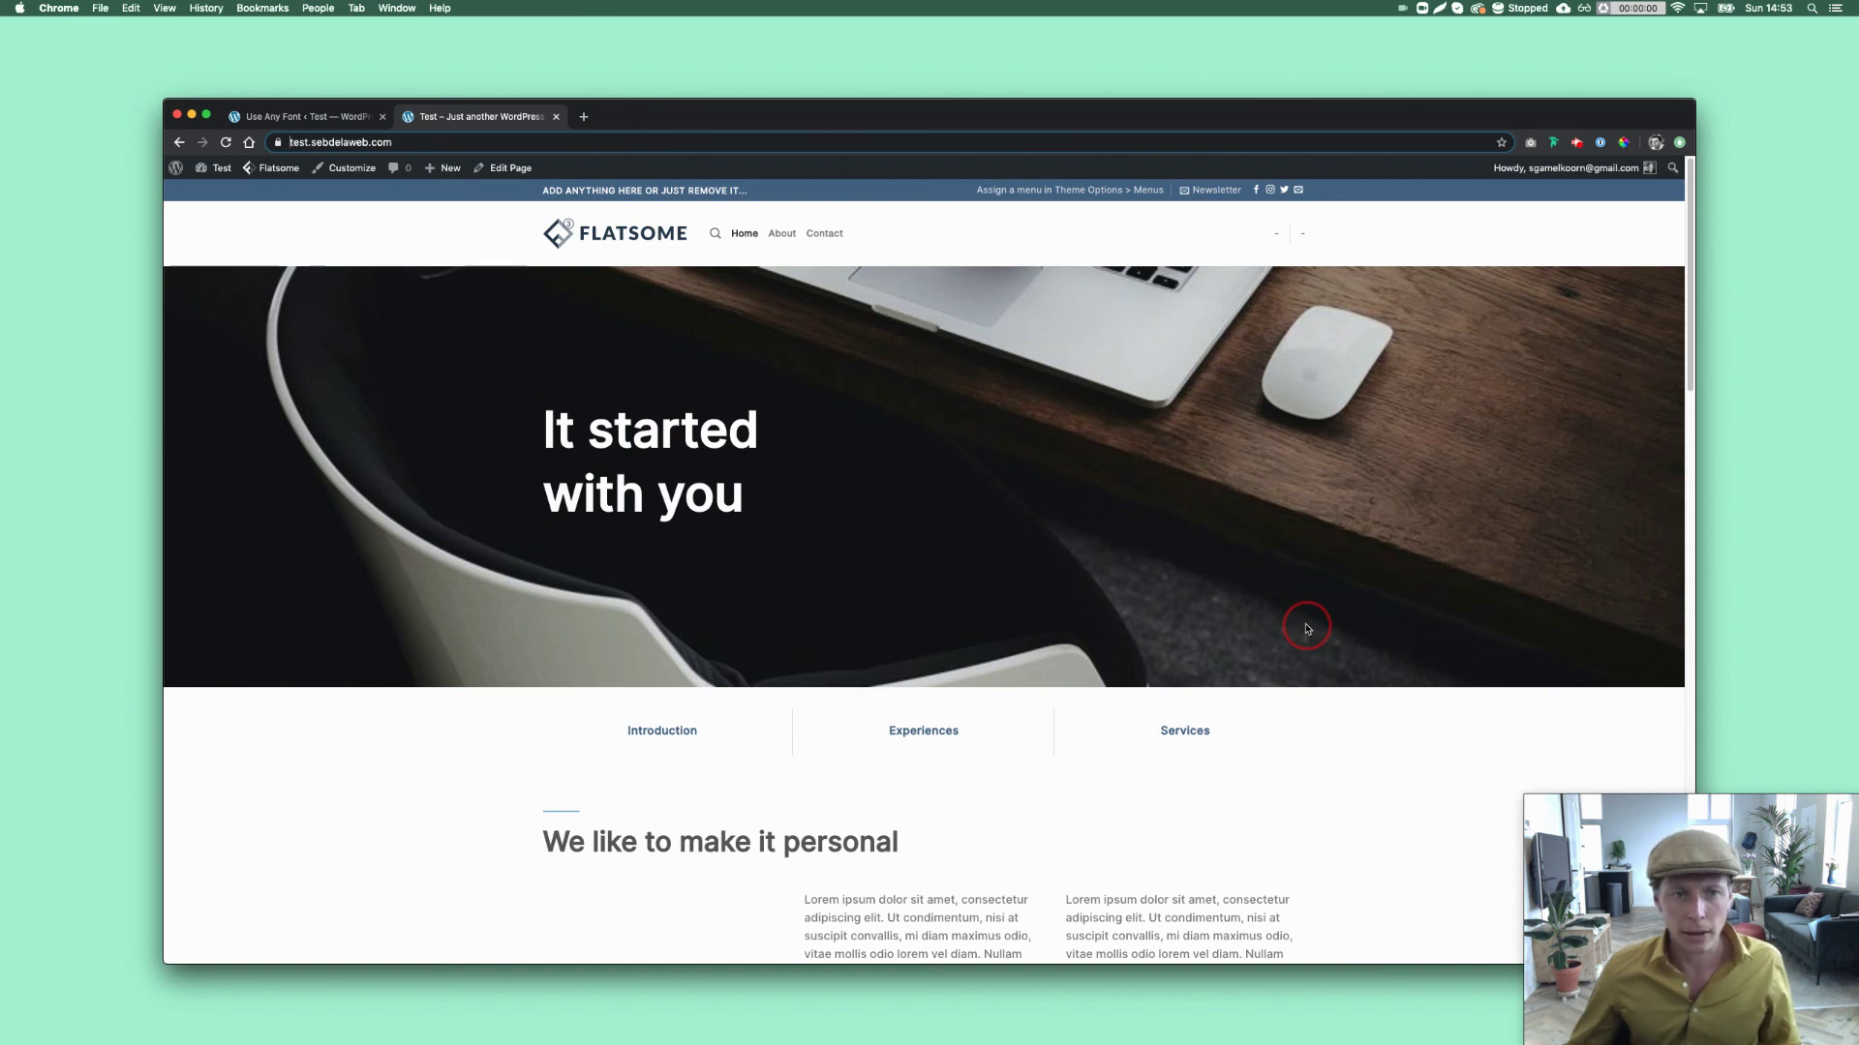
key("super+t")
Load sebdelaweb.com by entering 'seb' in the address bar.
type("sebdelaweb.com")
key("Return")
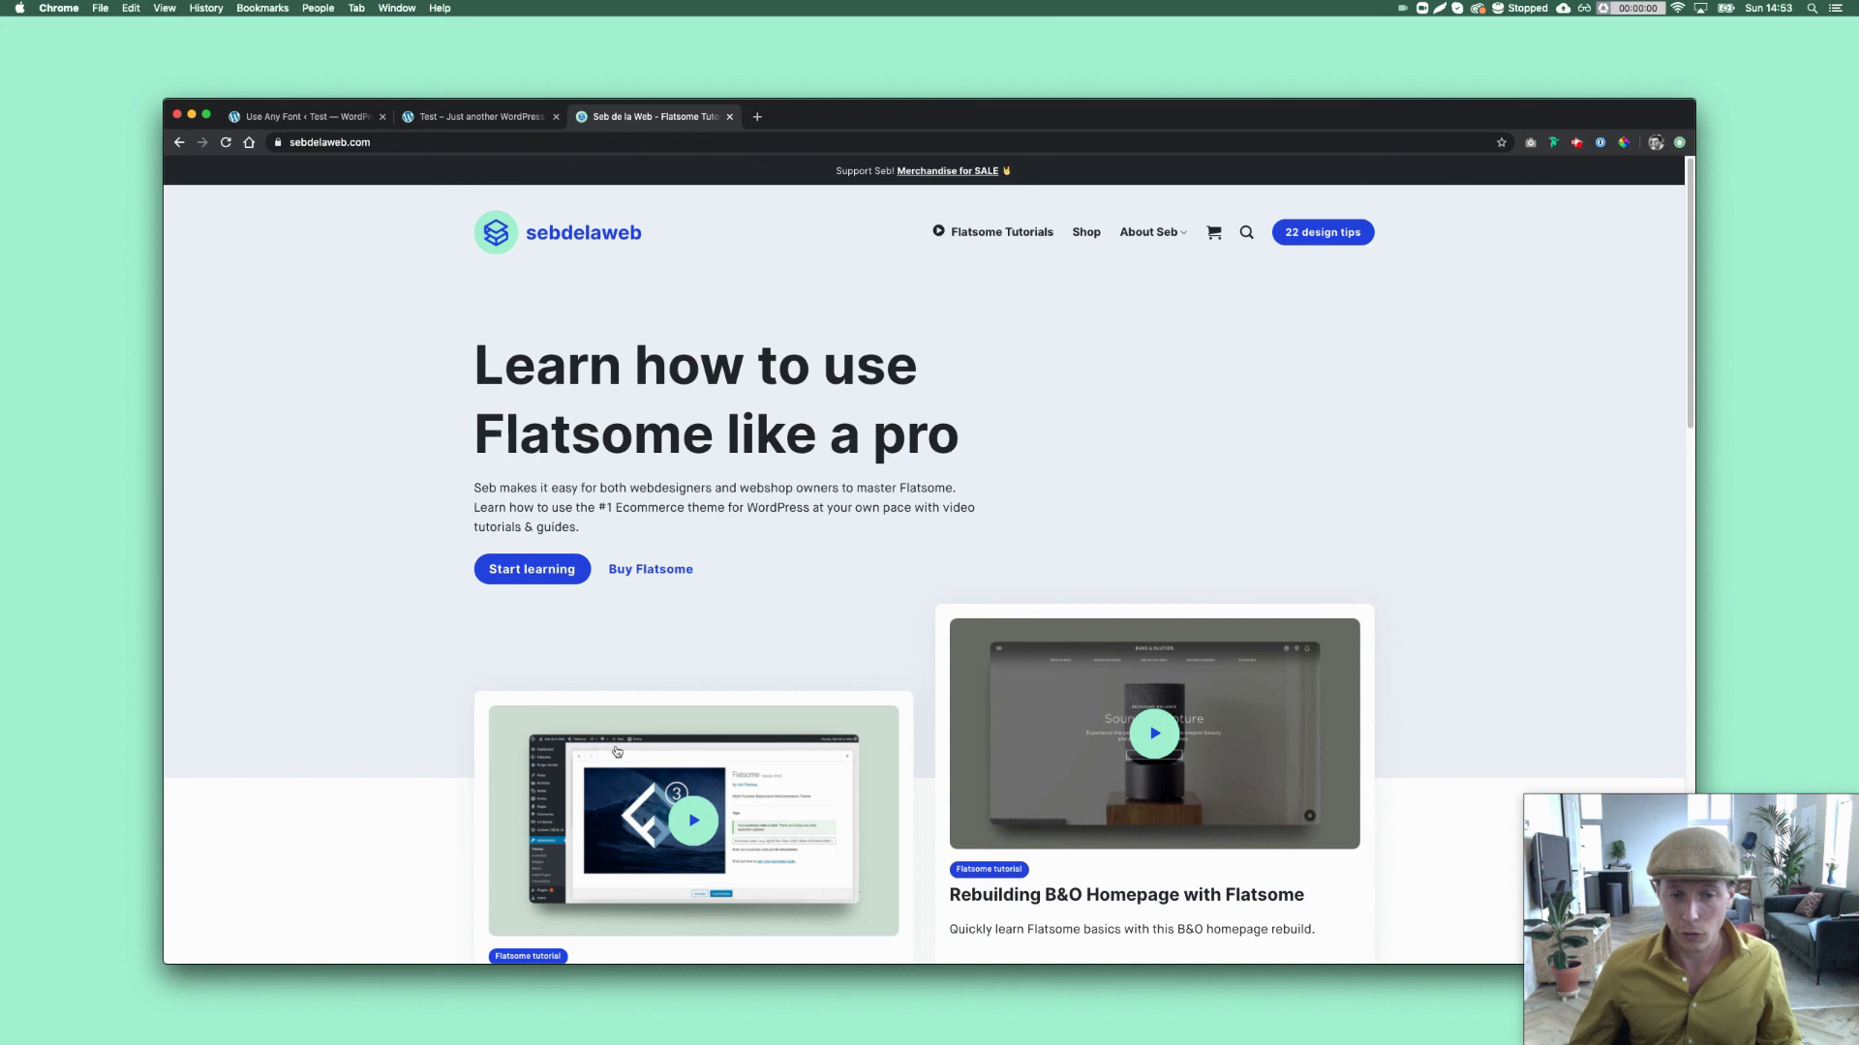
left_click(721, 528)
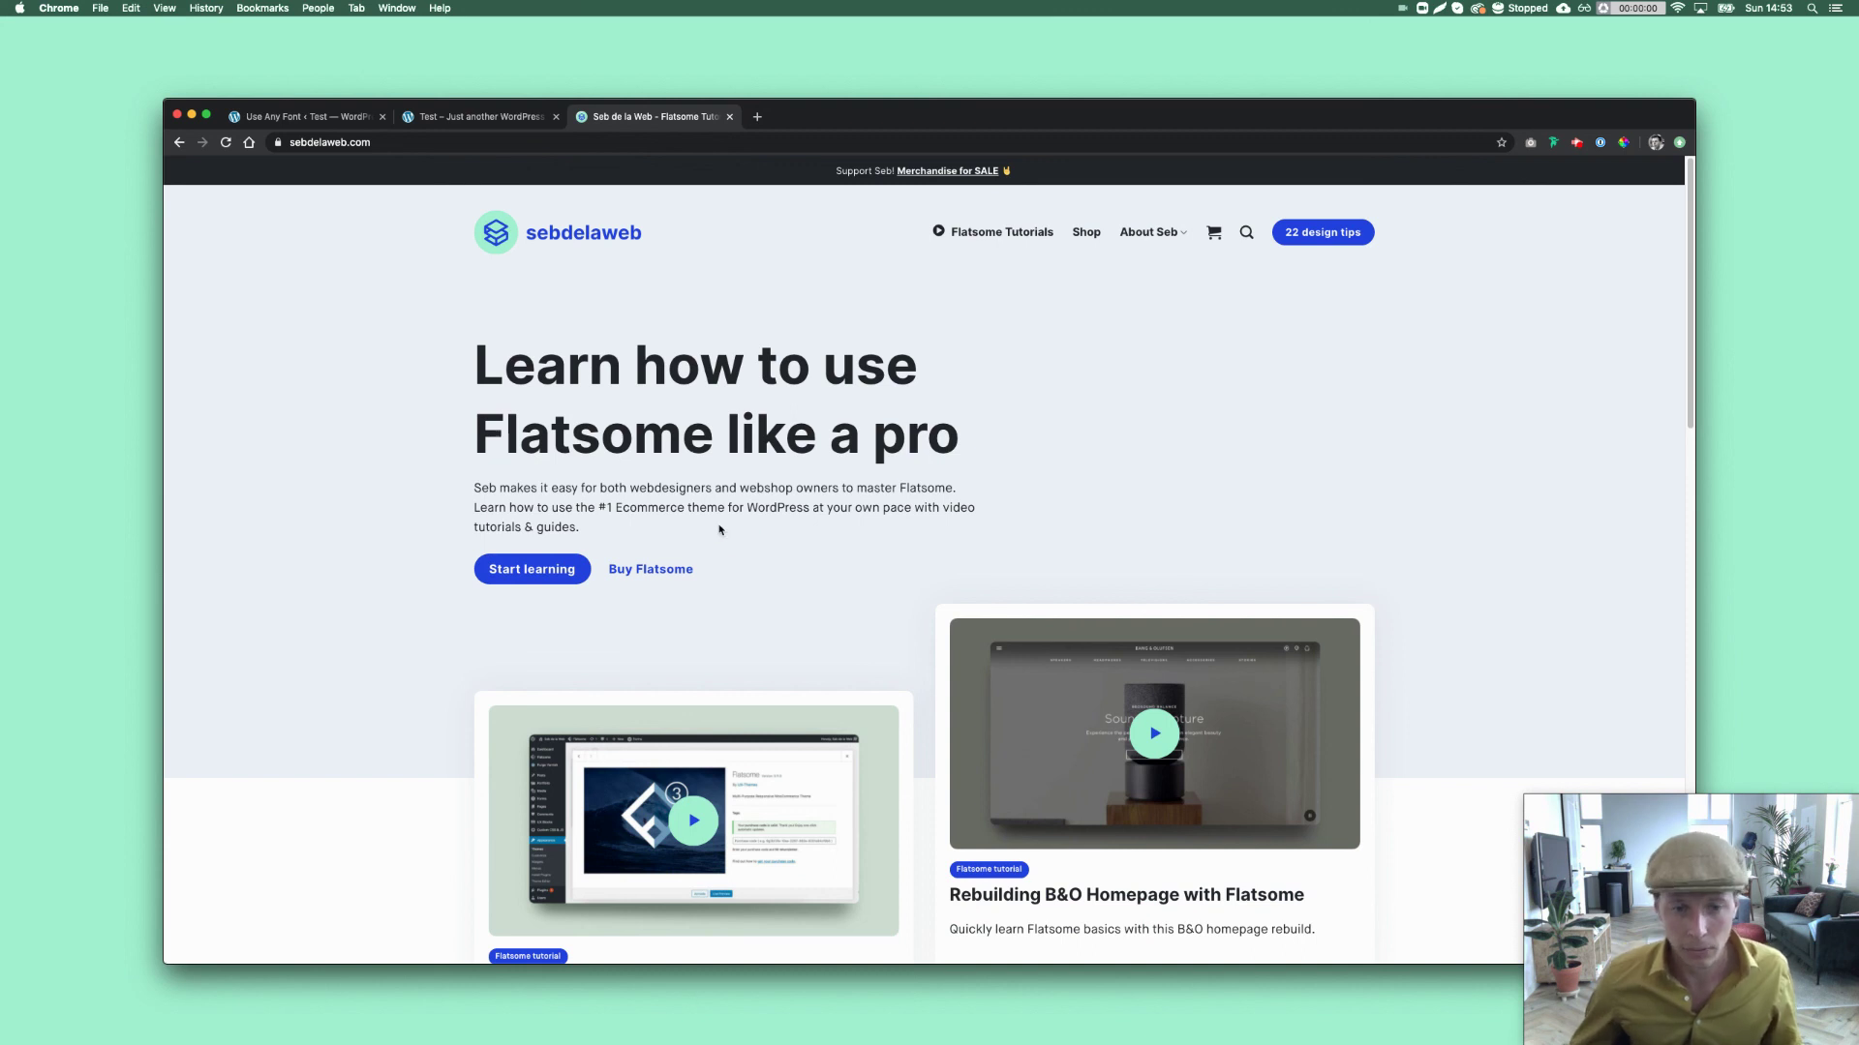